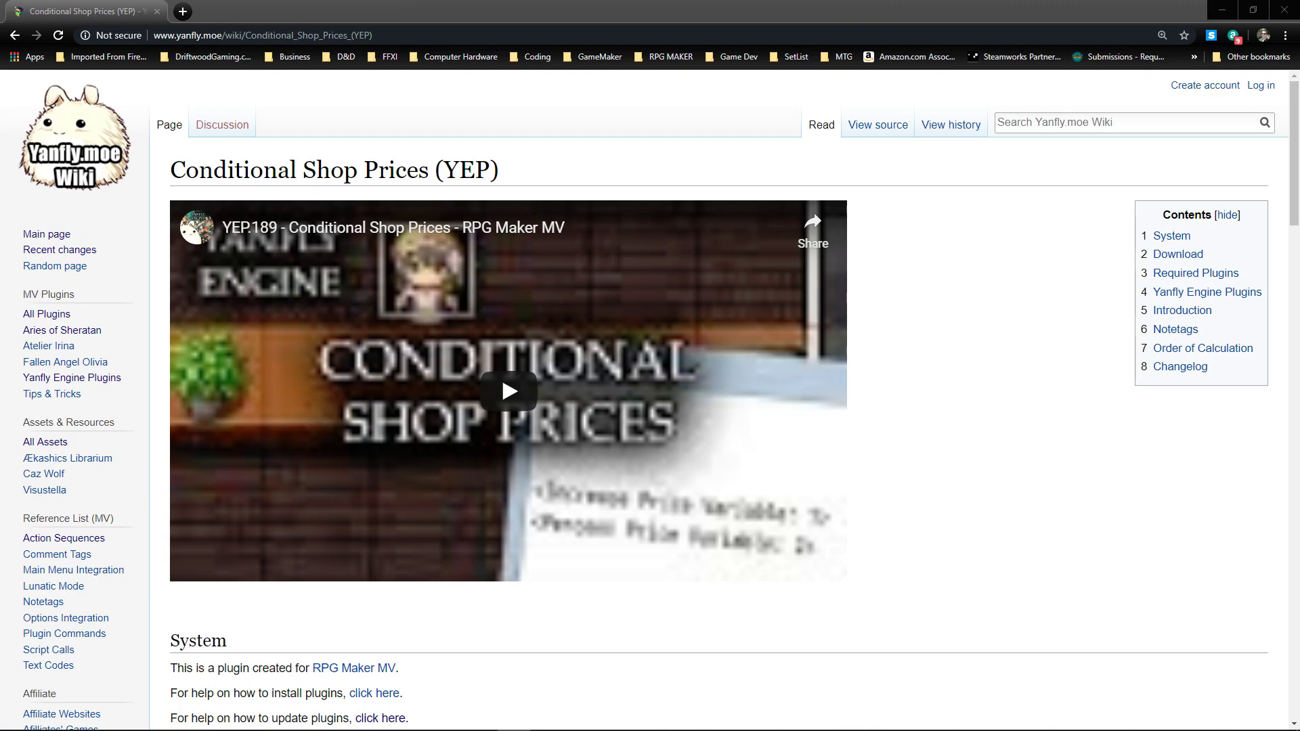
- Open the Conditional Shop Prices itch.io download page from the wiki, then dismiss the purchase popup
scroll(406, 619, "down", 2)
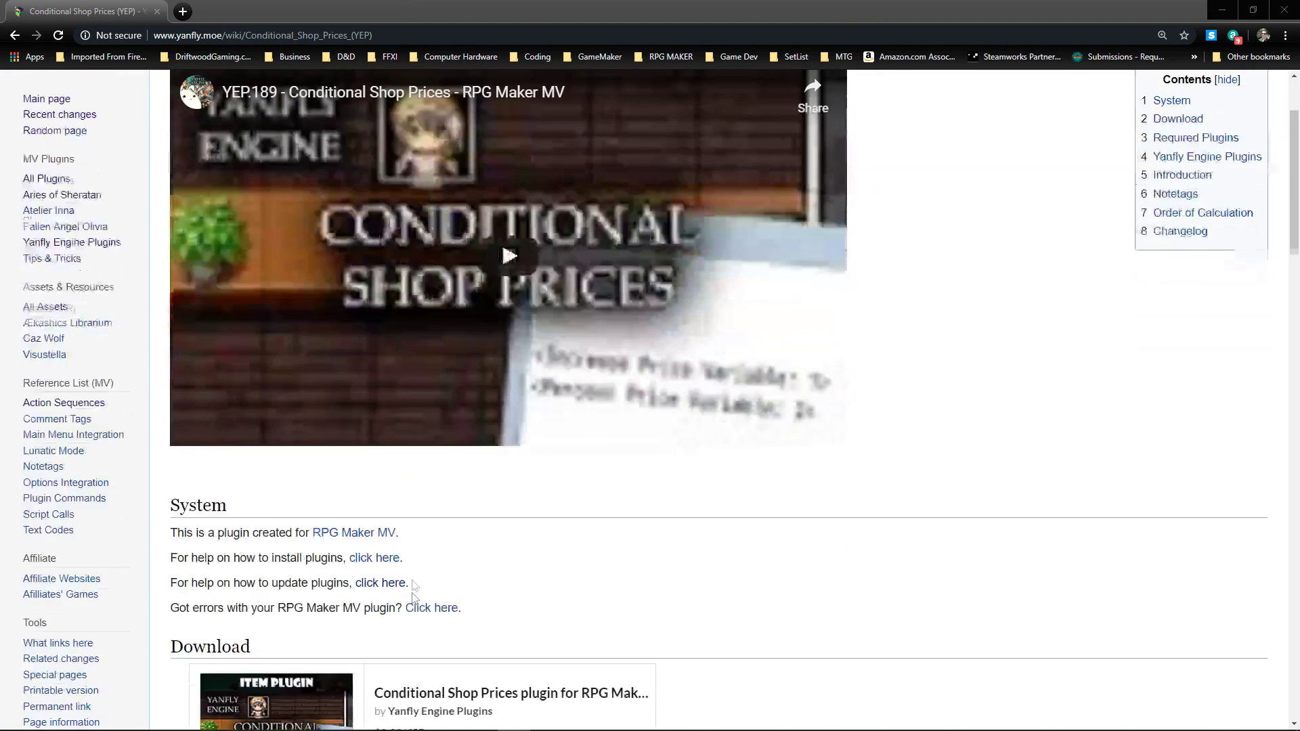
scroll(340, 436, "down", 8)
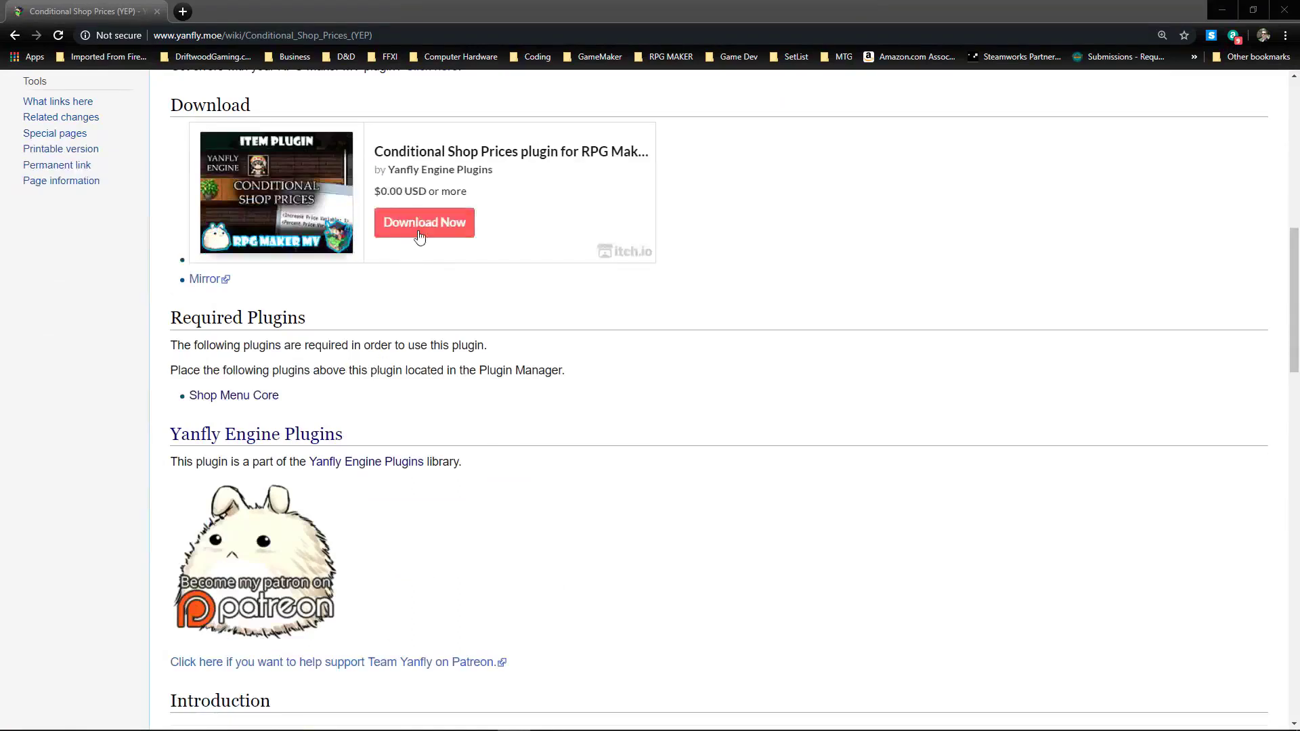
left_click(418, 231)
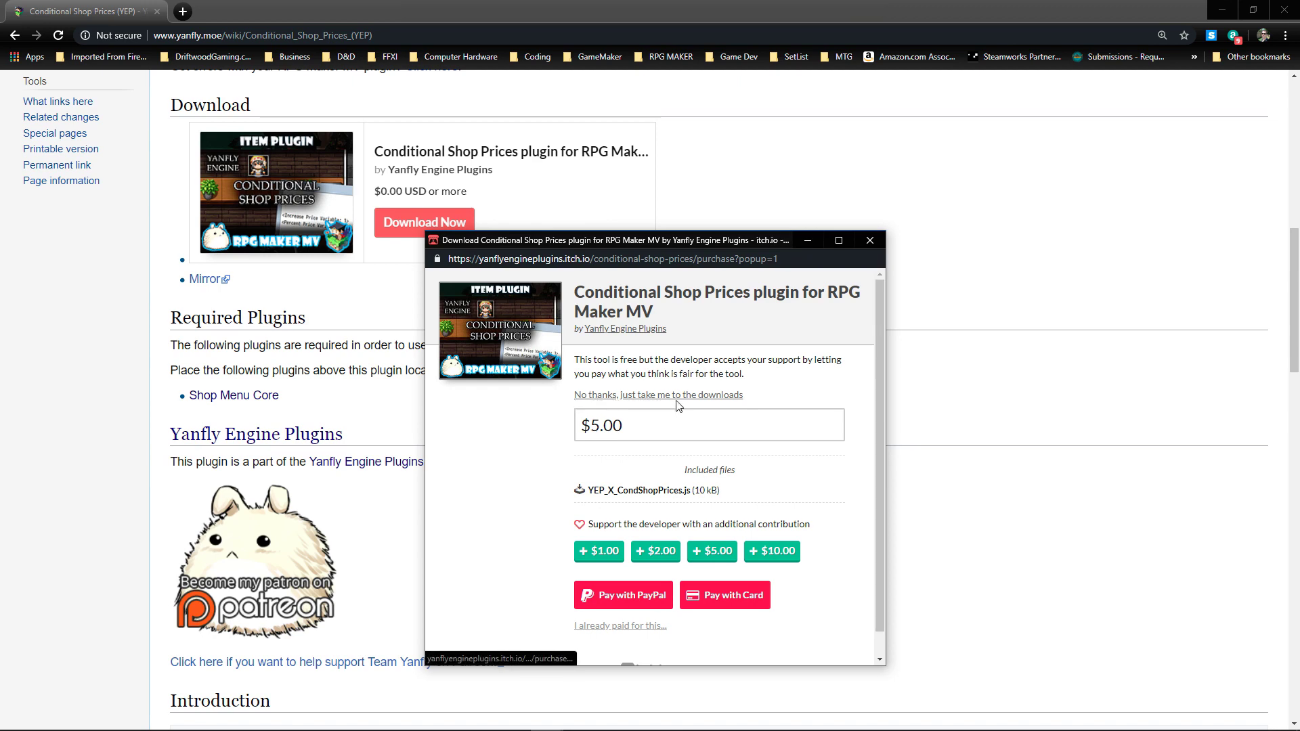
left_click(870, 241)
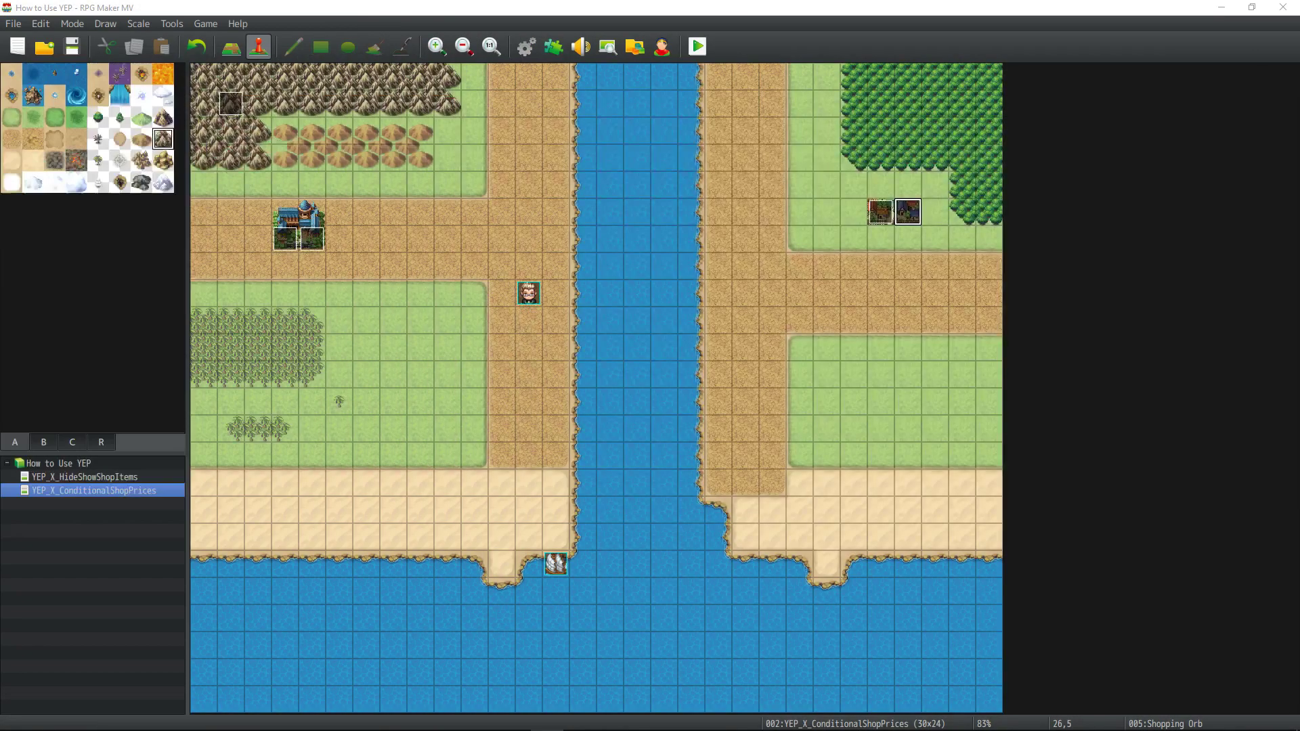
- Open the project folder in File Explorer and go into js/plugins
left_click(212, 26)
left_click(230, 60)
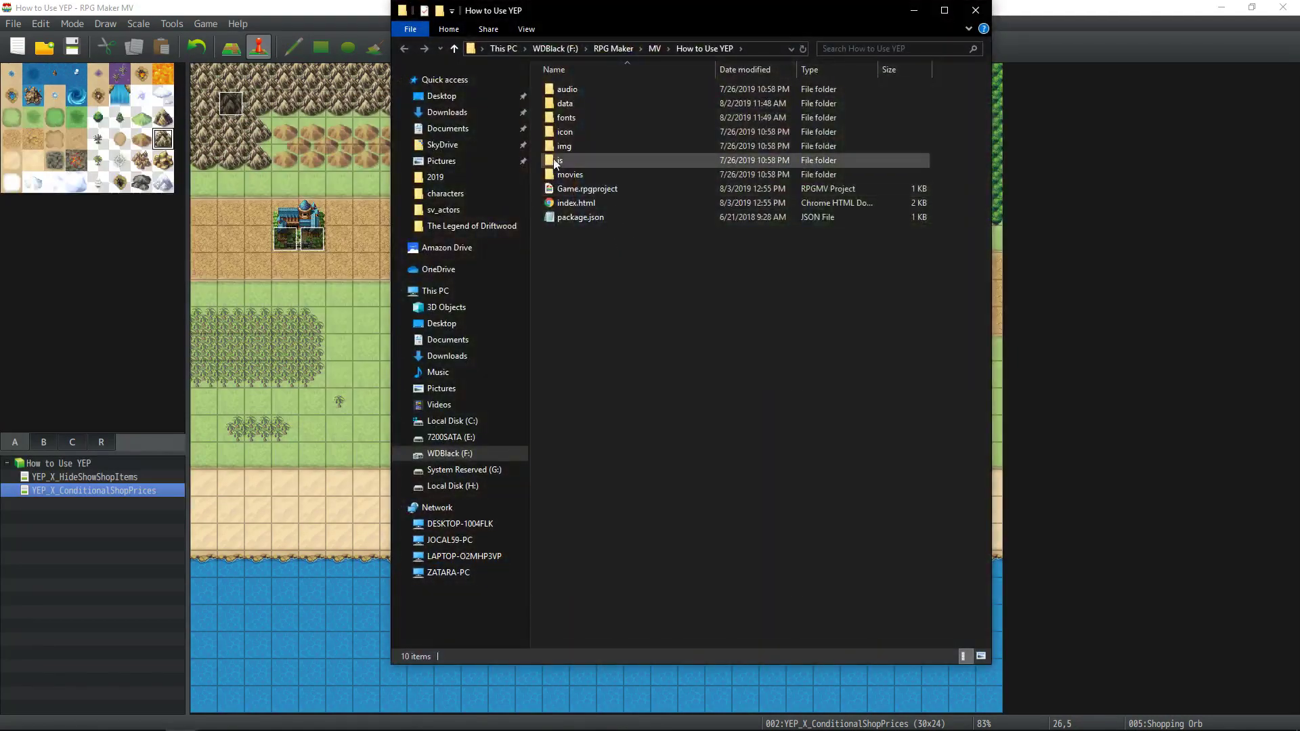
double_click(559, 160)
double_click(595, 107)
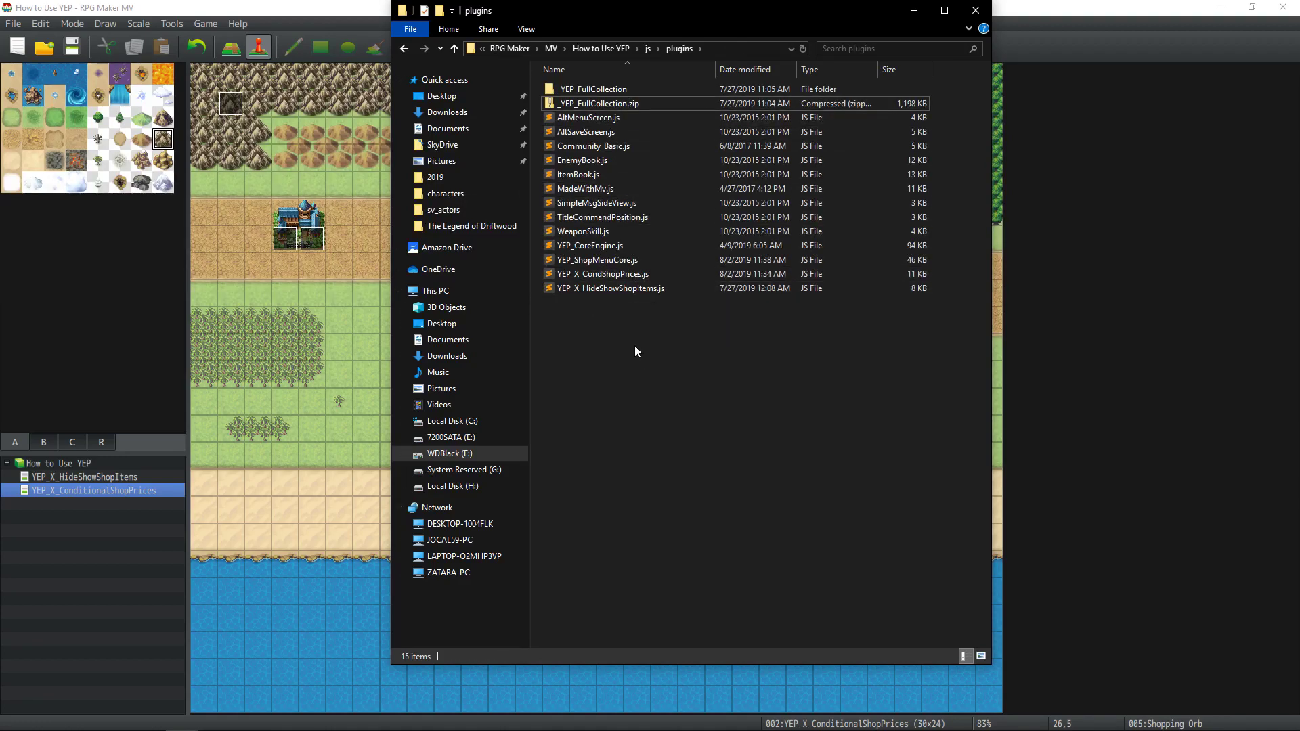
- Check the YEP_ShopMenuCore.js and YEP_CoreEngine.js files, then minimize Explorer to return to the map
left_click(626, 260)
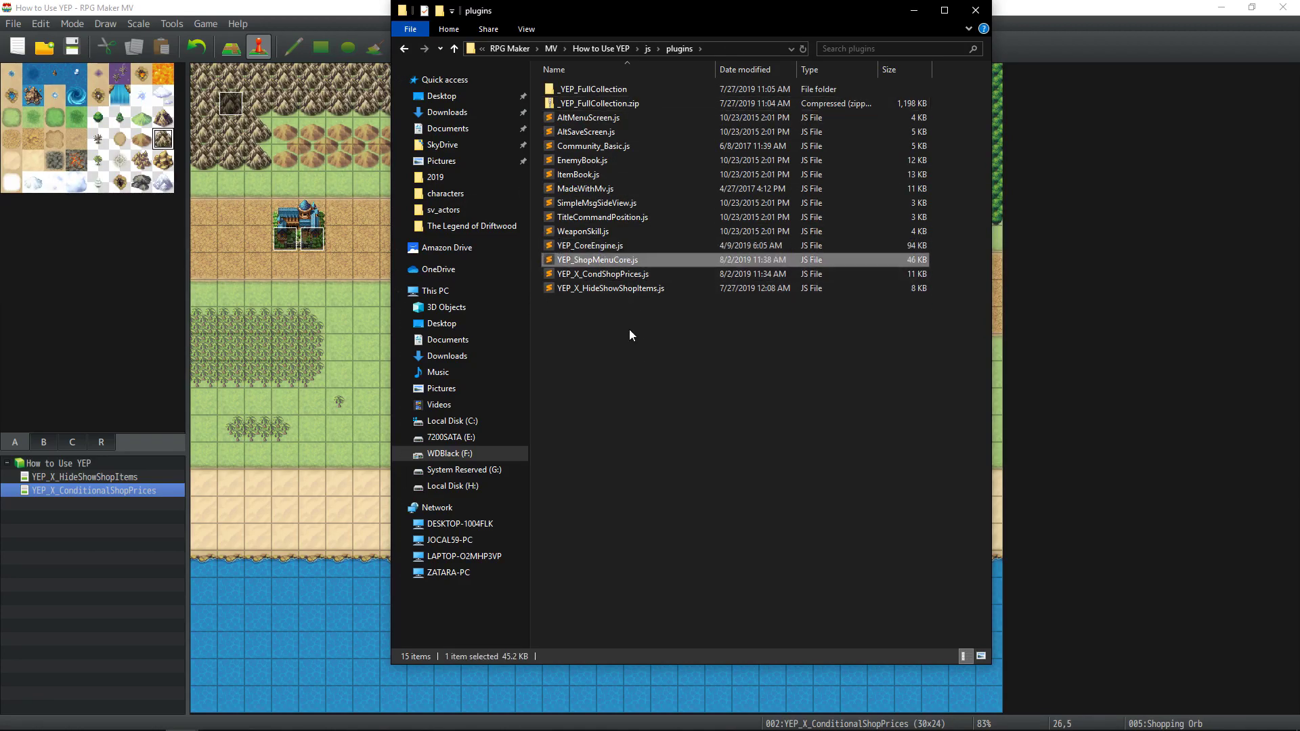
left_click(623, 245)
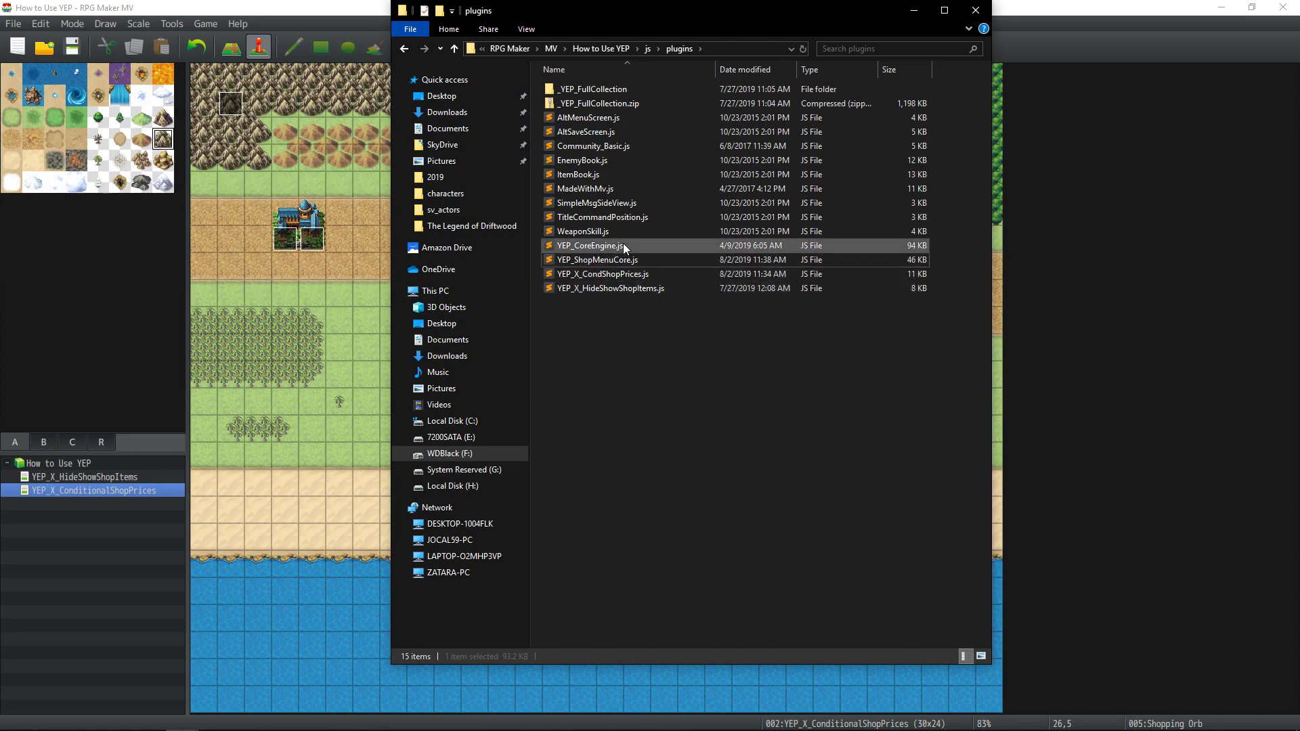
left_click(616, 339)
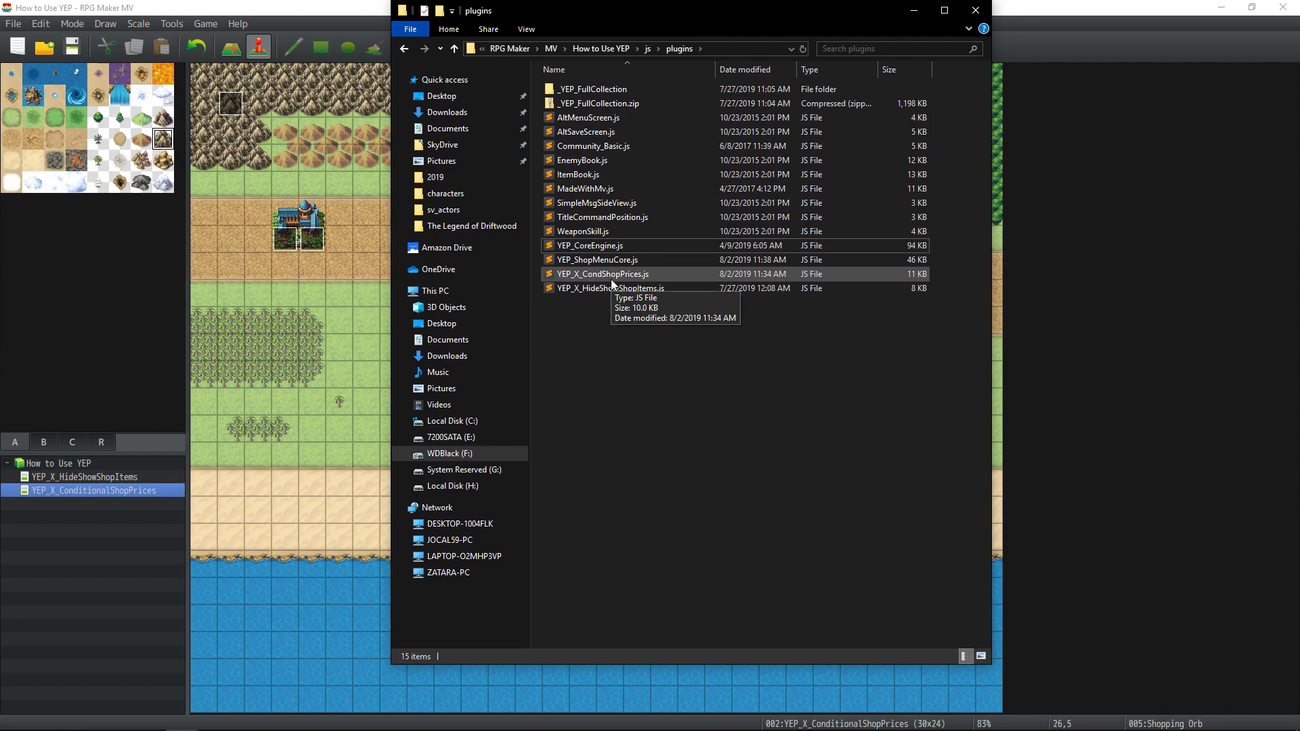
left_click(913, 10)
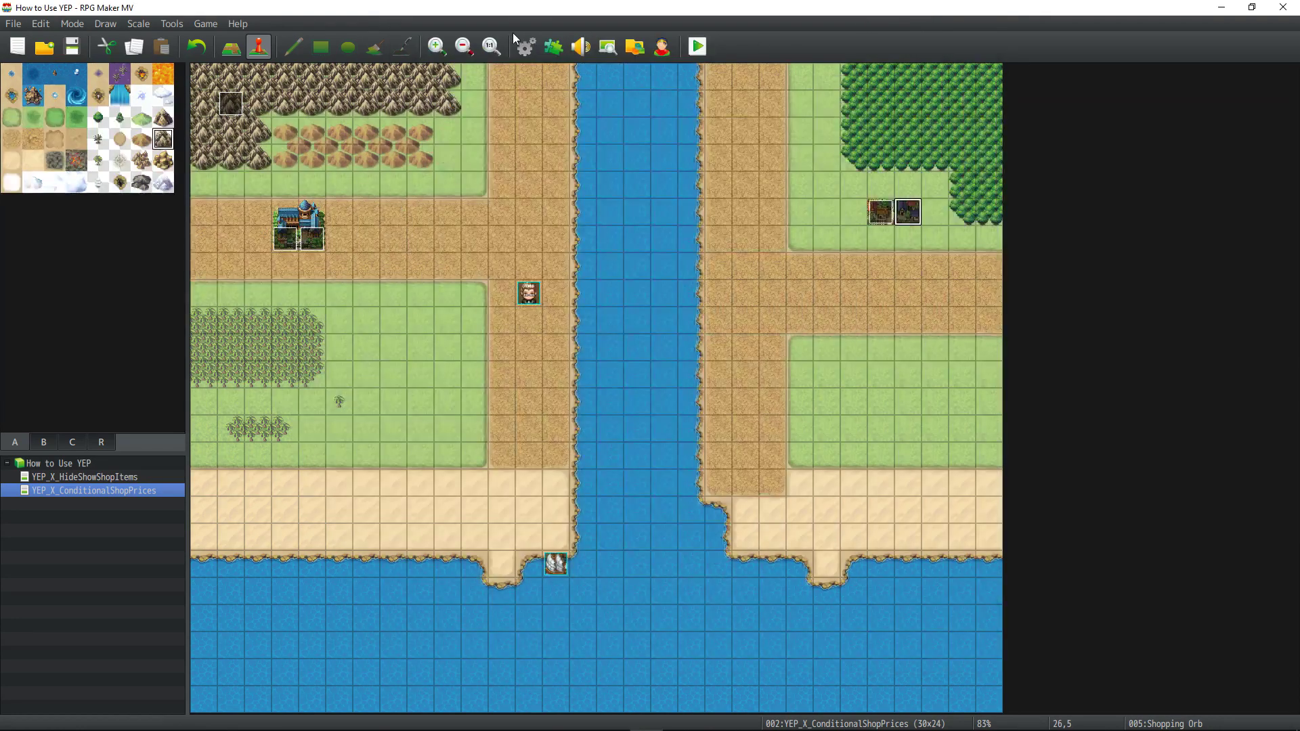
- Open the Plugin Manager and the YEP_X_CondShopPrices plugin settings
left_click(552, 48)
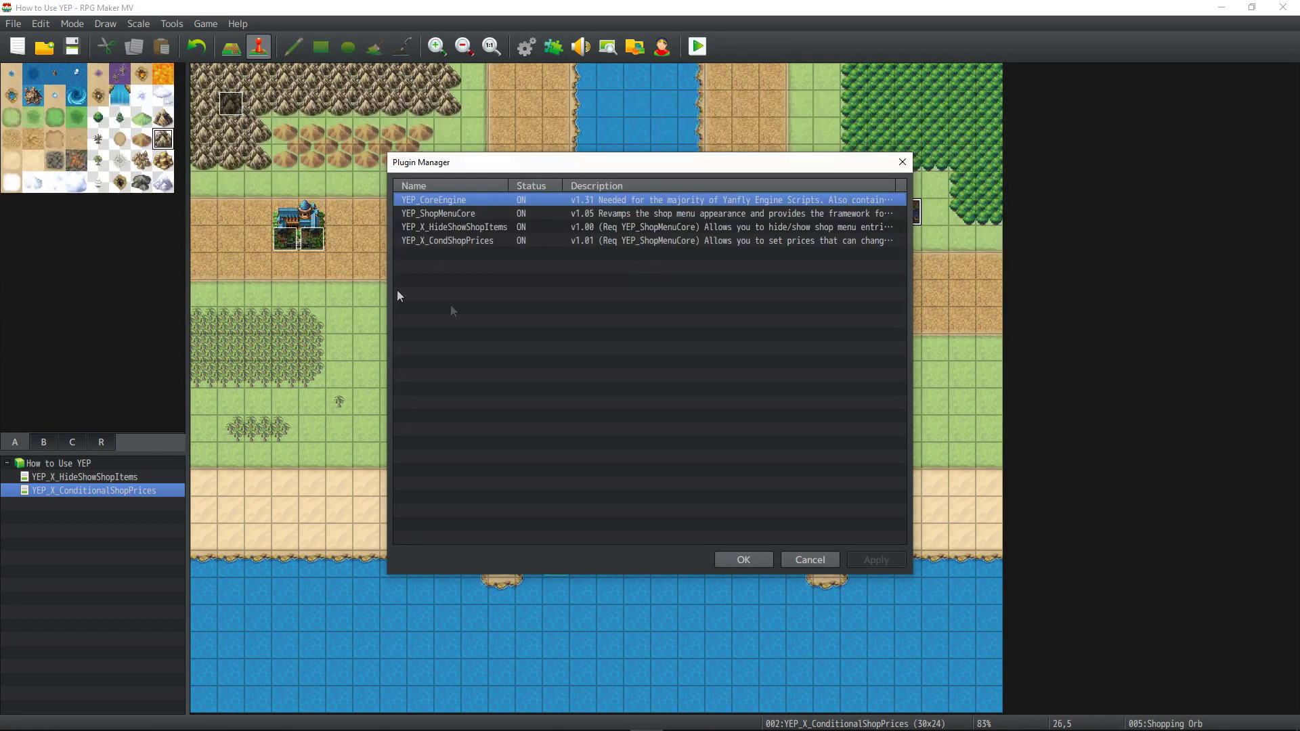
left_click(453, 214)
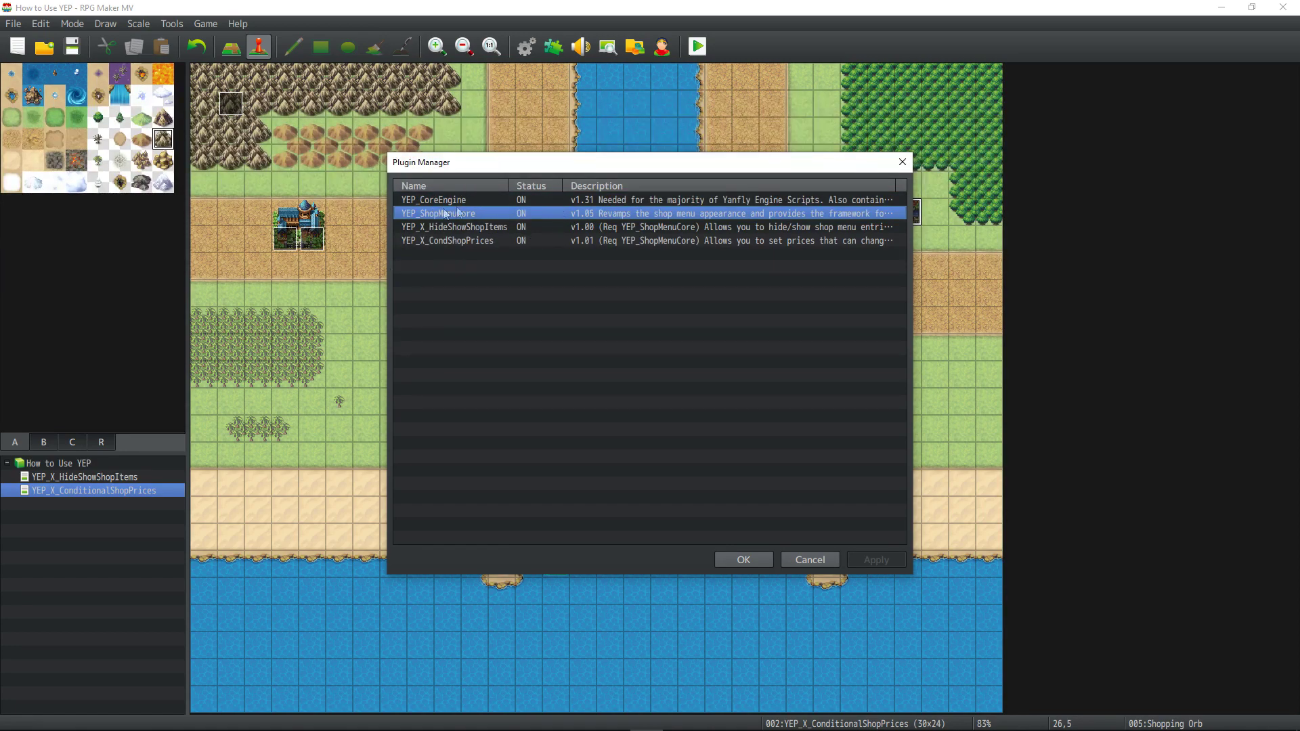
left_click(464, 242)
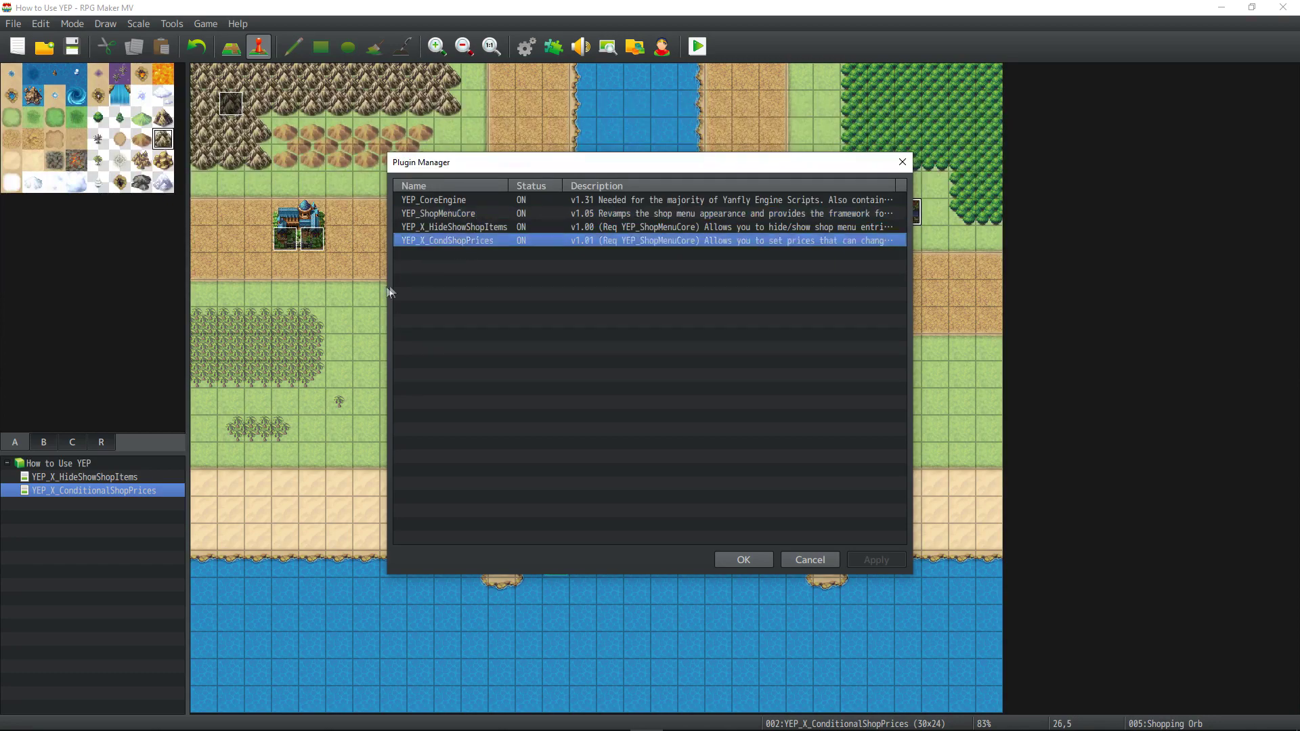
double_click(588, 241)
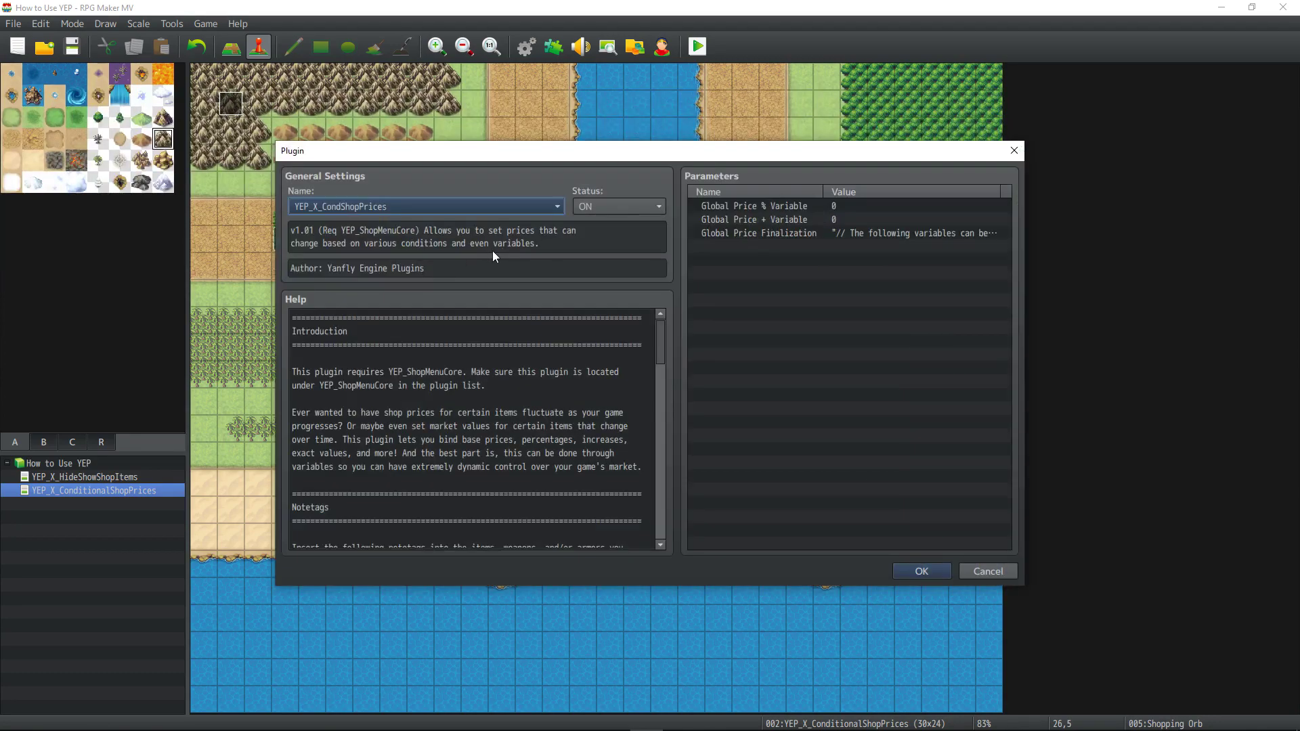
- Review the Global Price % and Global Price + Variable parameters, opening one and cancelling unchanged
left_click(795, 206)
left_click(794, 220)
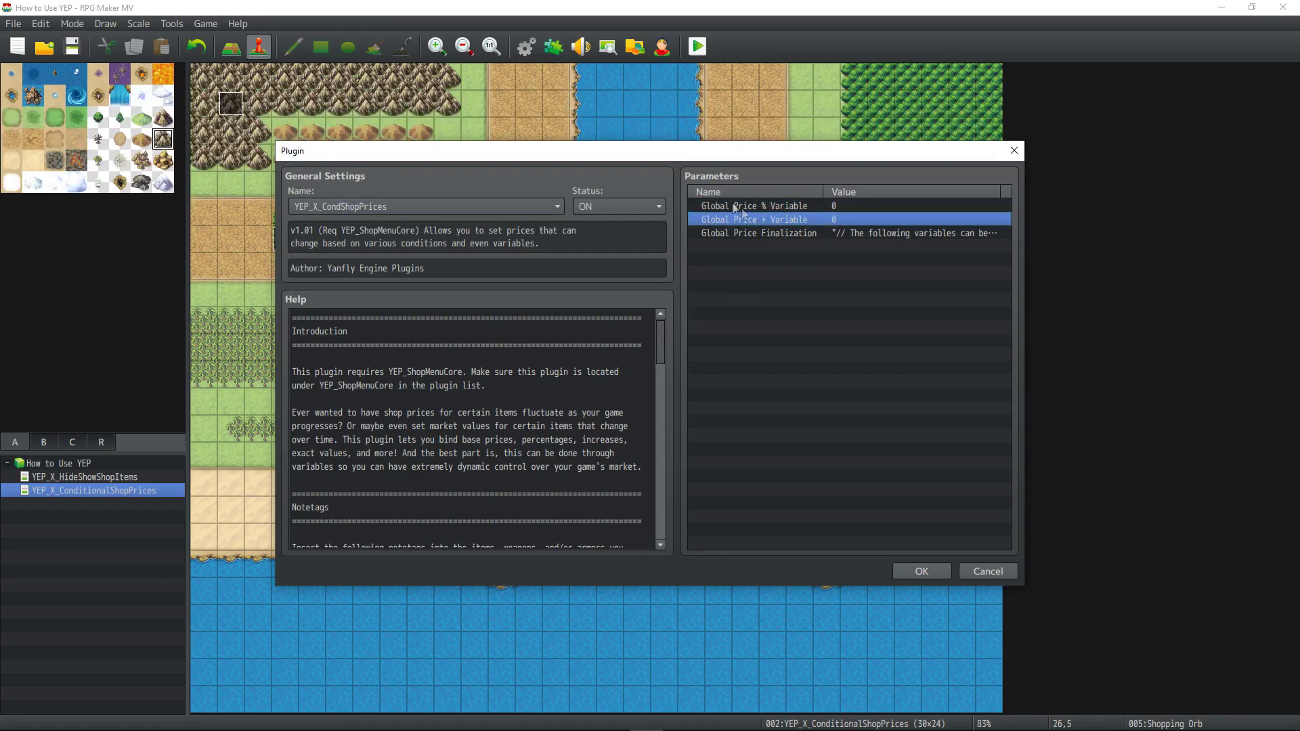
scroll(494, 406, "down", 2)
scroll(494, 407, "down", 2)
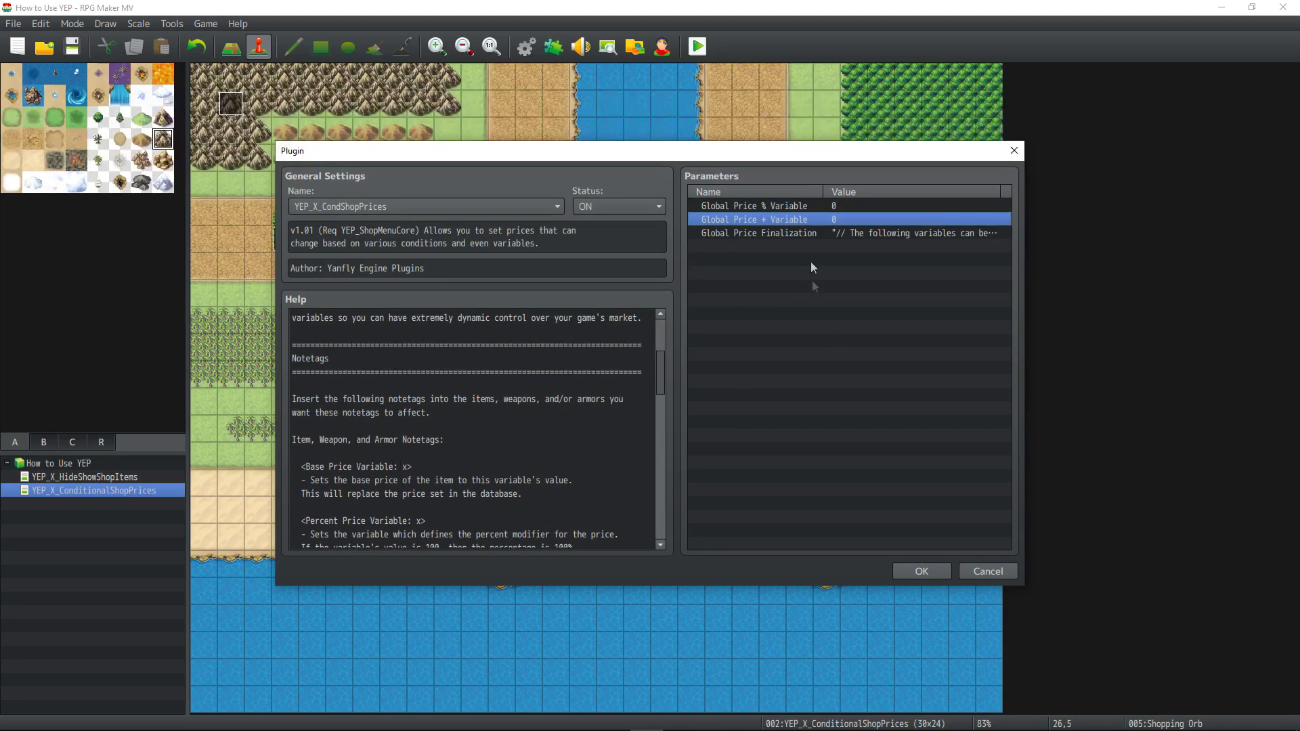
double_click(806, 206)
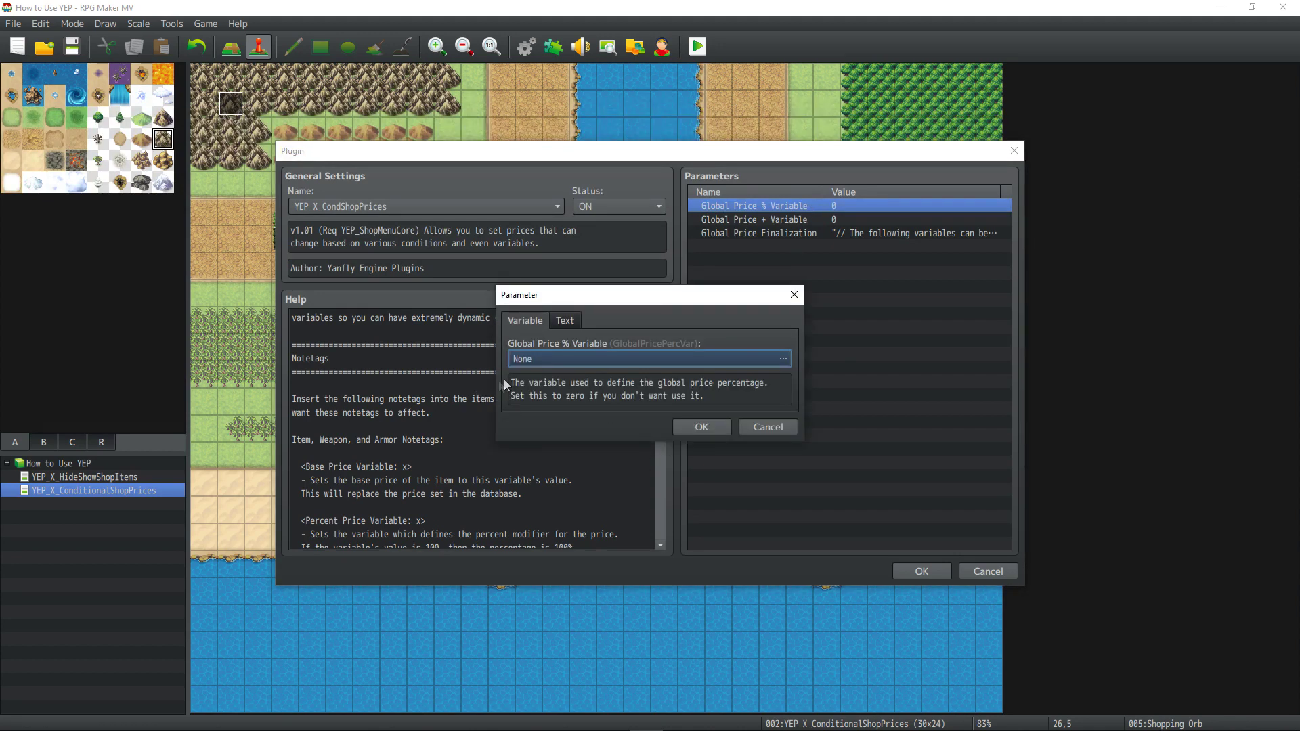
left_click(701, 427)
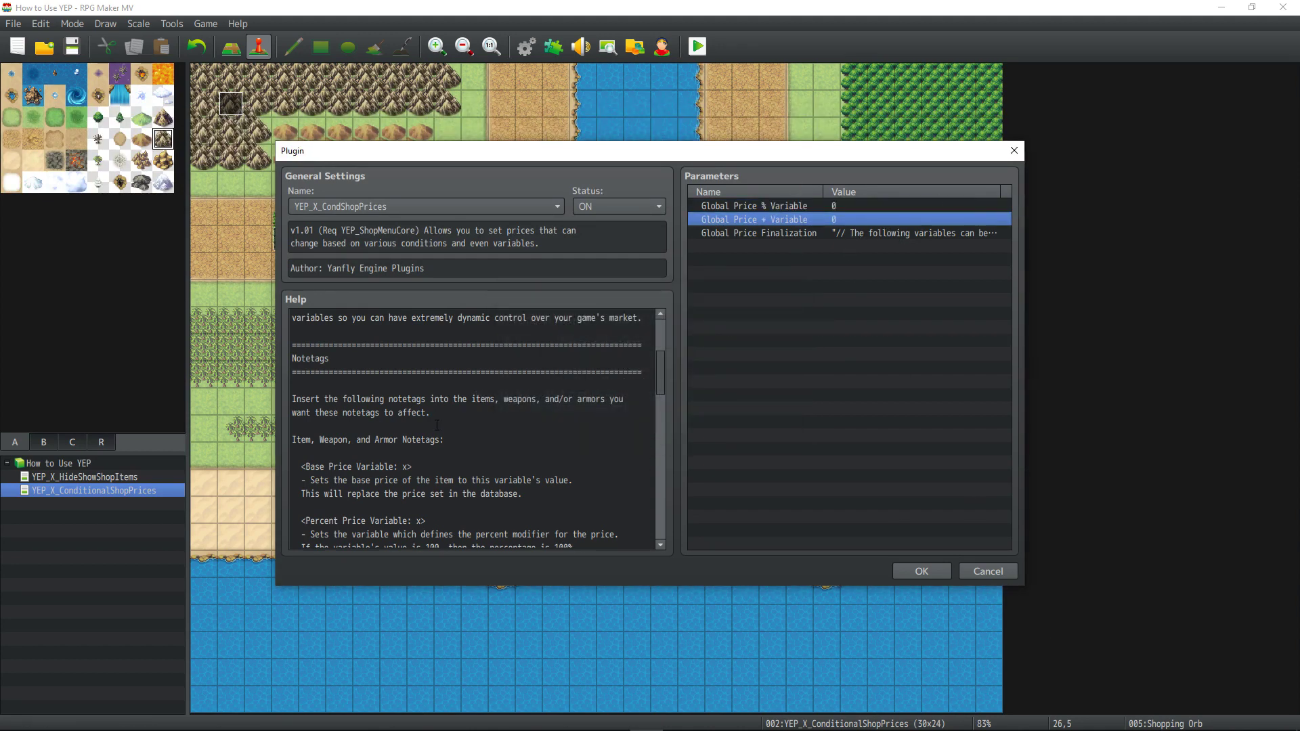
- Scroll through the help text and highlight the Base Price Variable notetag line
scroll(440, 407, "down", 2)
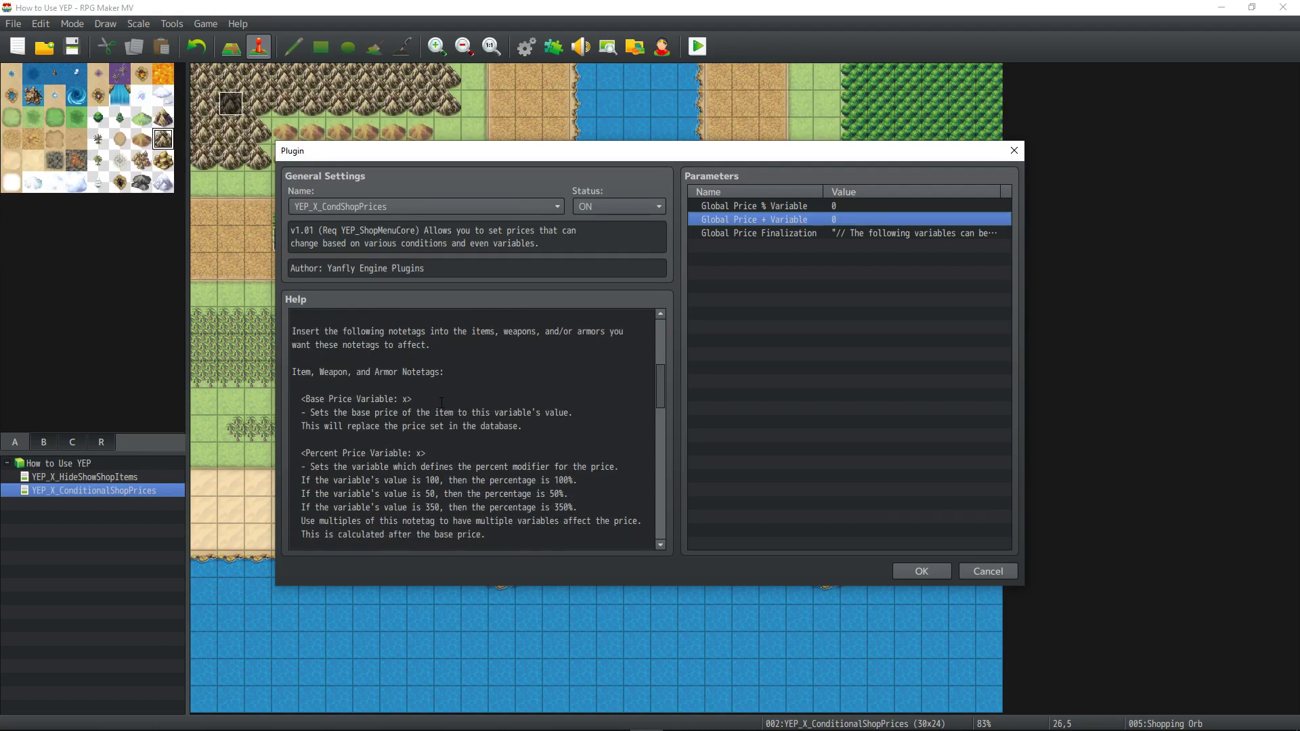
scroll(444, 398, "up", 2)
scroll(452, 386, "down", 2)
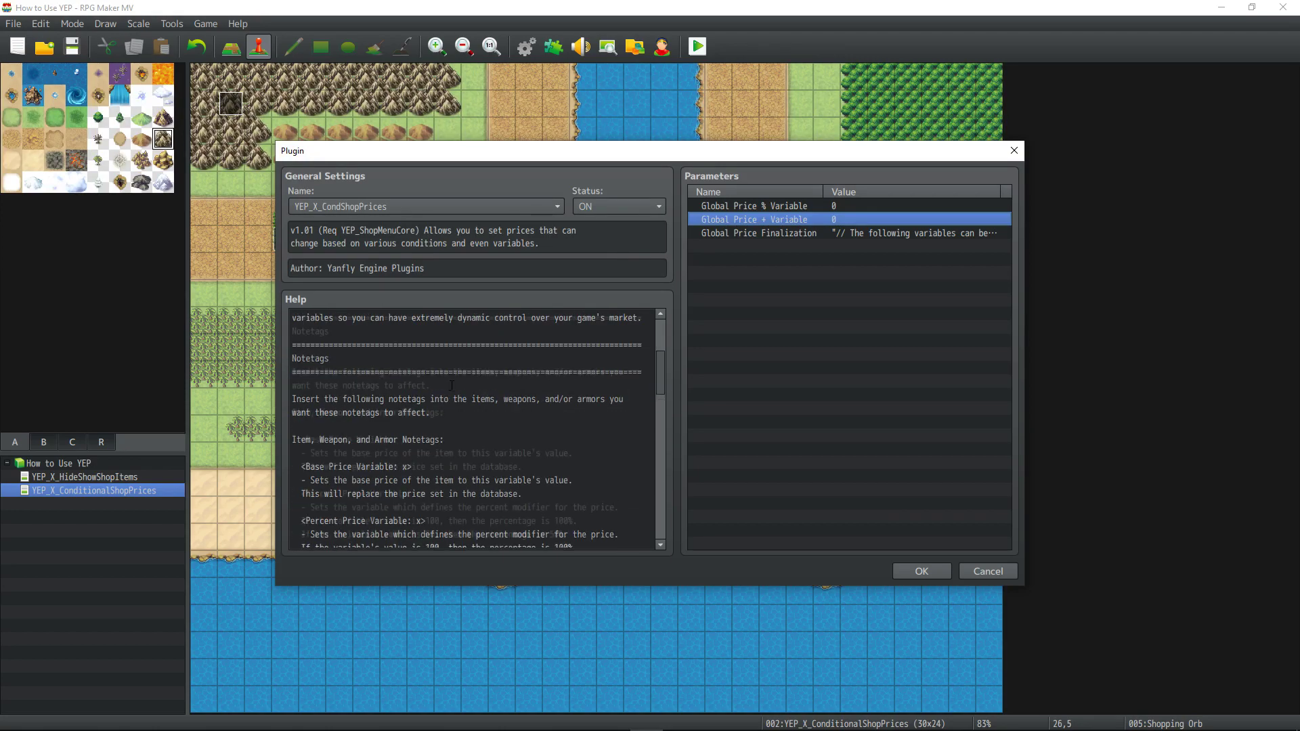
scroll(452, 383, "down", 2)
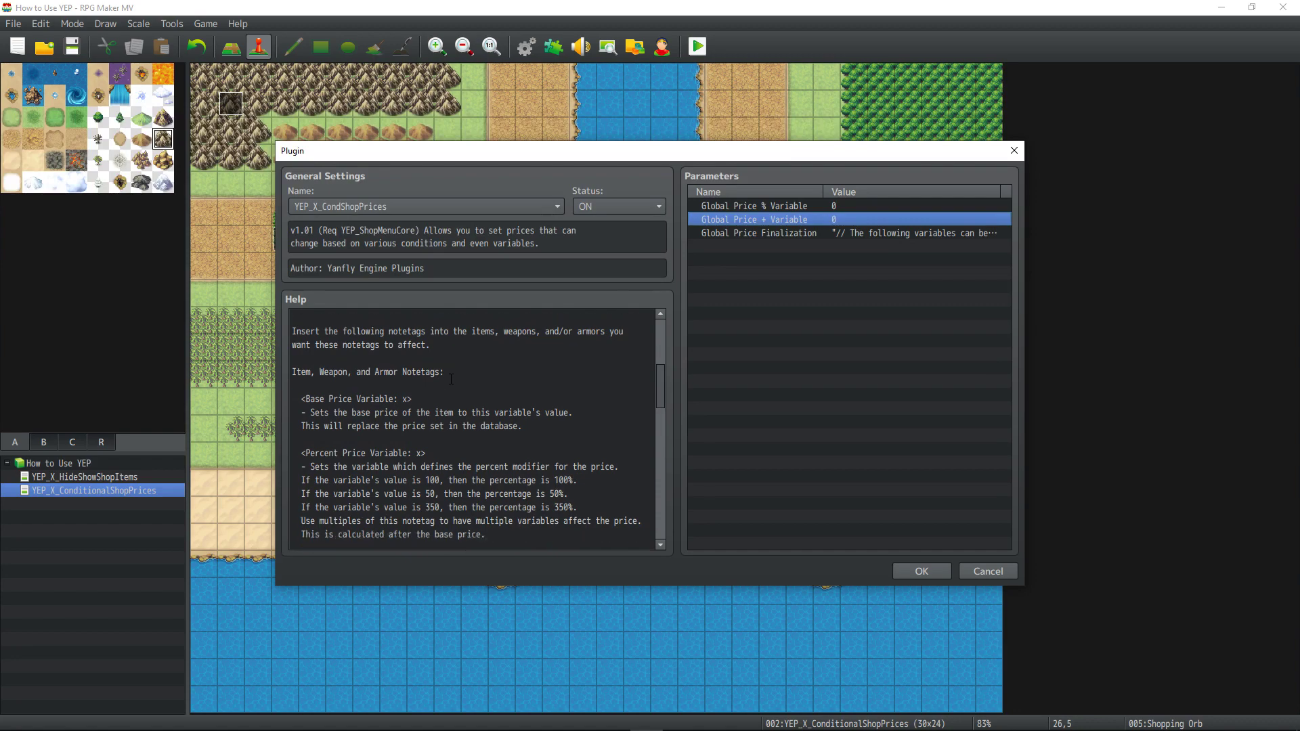
scroll(451, 379, "up", 2)
scroll(451, 378, "down", 3)
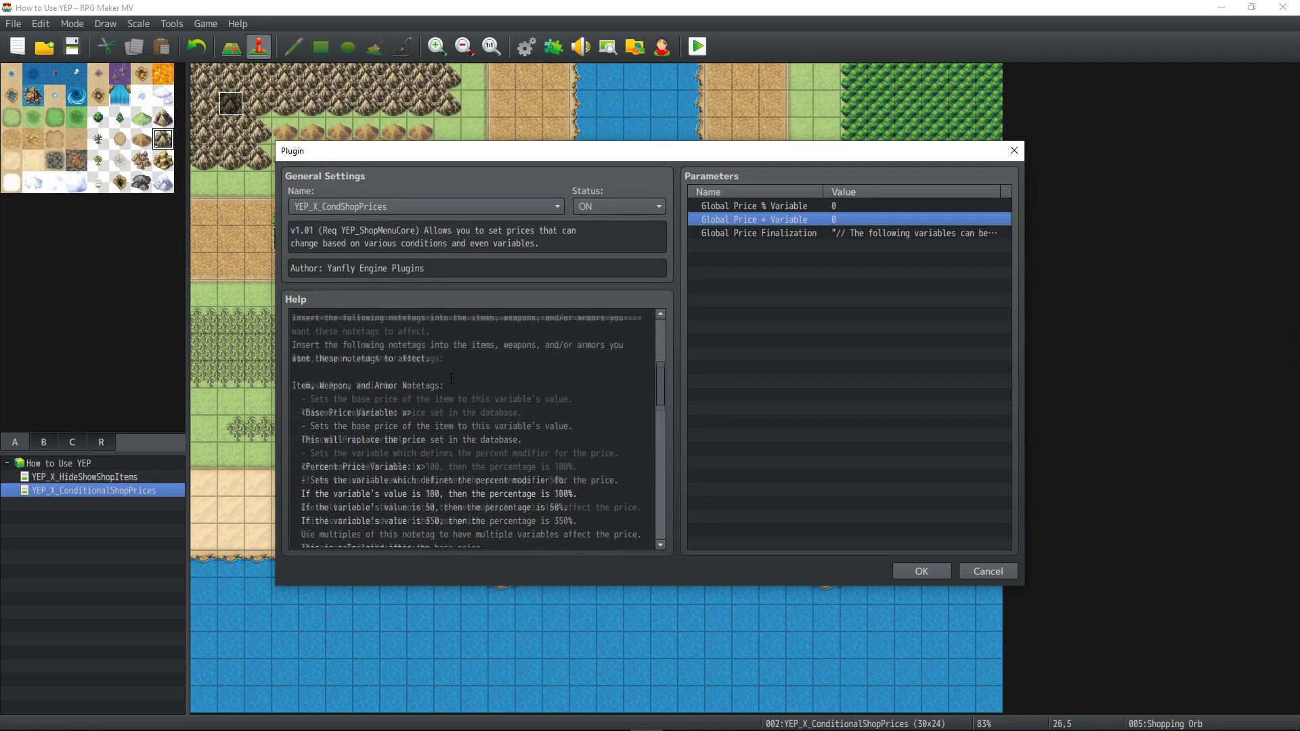
scroll(451, 379, "up", 2)
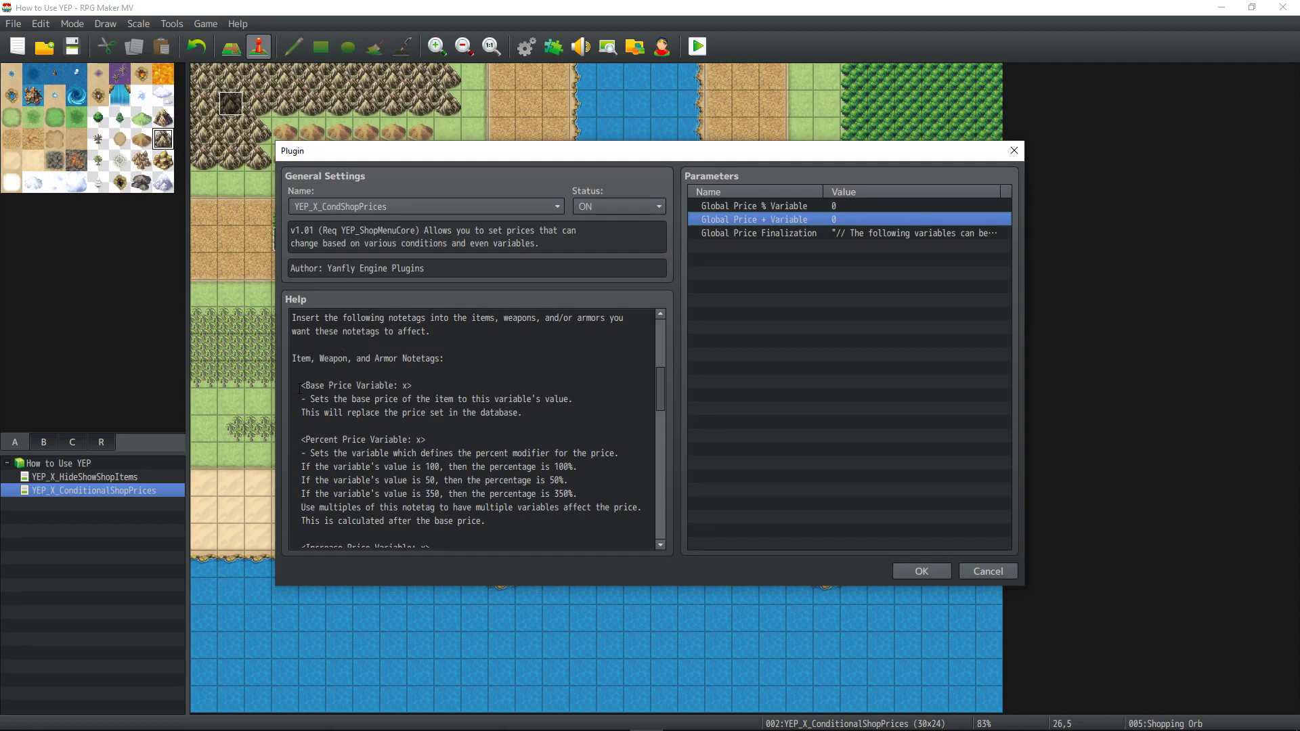
left_click_drag(300, 388, 447, 386)
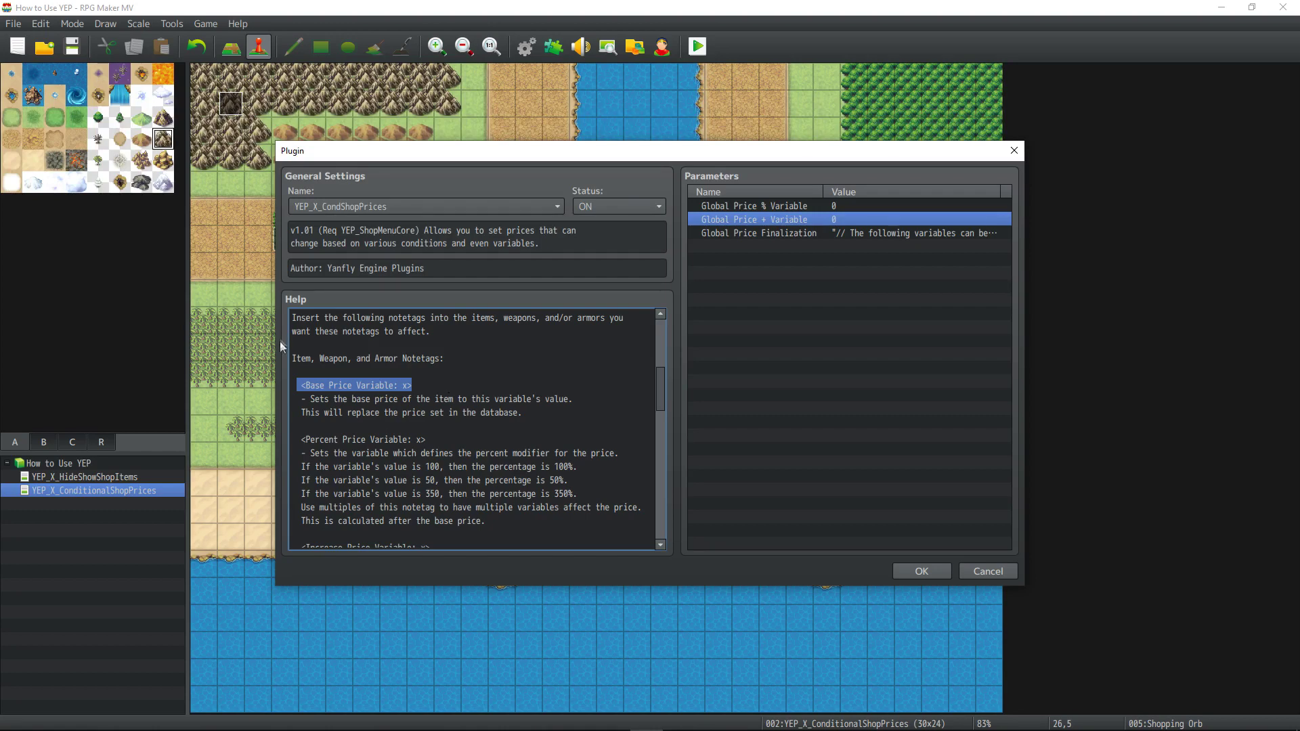
left_click(373, 377)
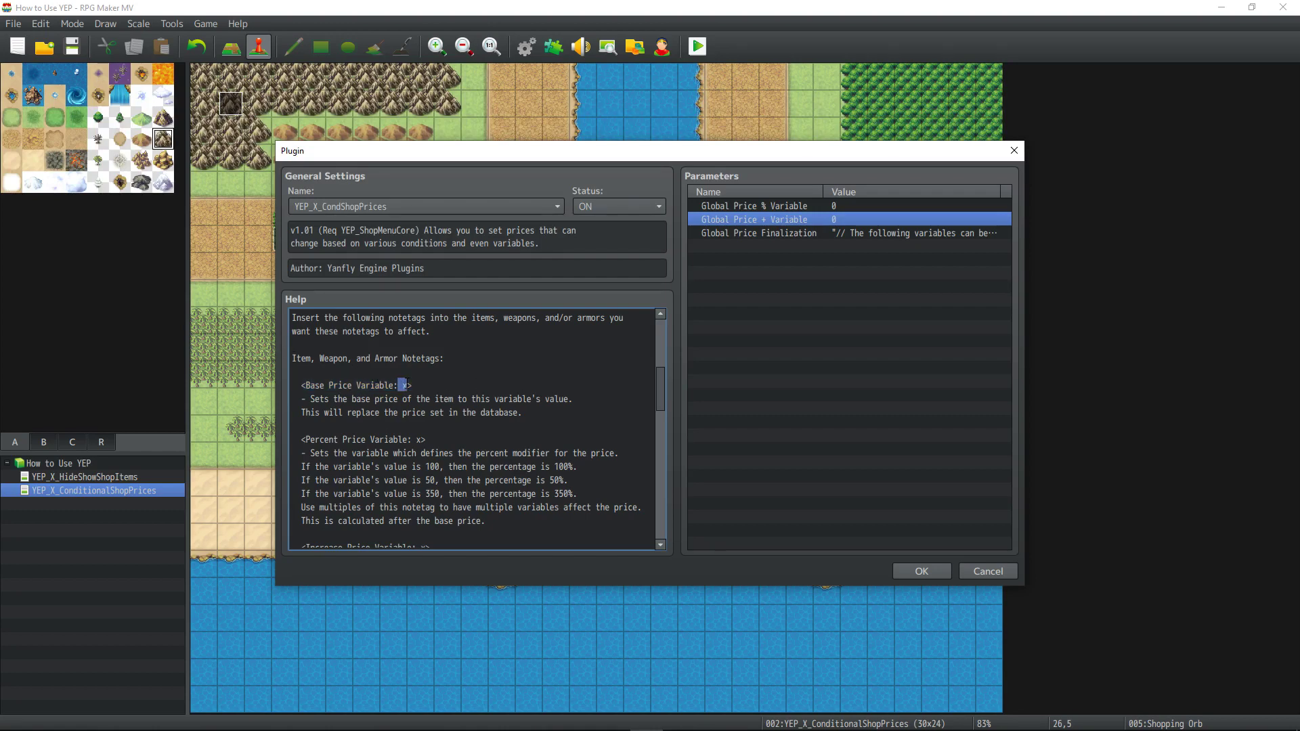
right_click(403, 385)
key("Escape")
double_click(405, 385)
left_click(437, 390)
double_click(404, 386)
scroll(434, 391, "down", 1)
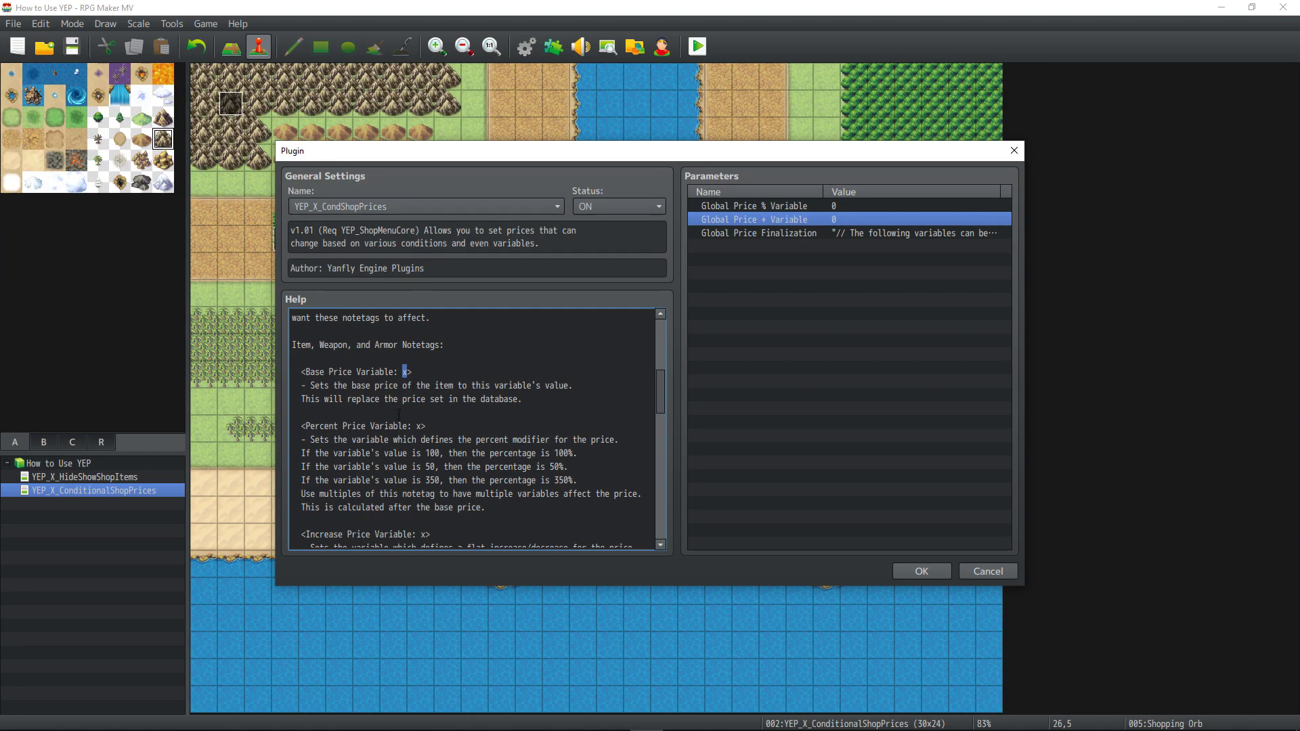
scroll(398, 413, "down", 2)
left_click(347, 390)
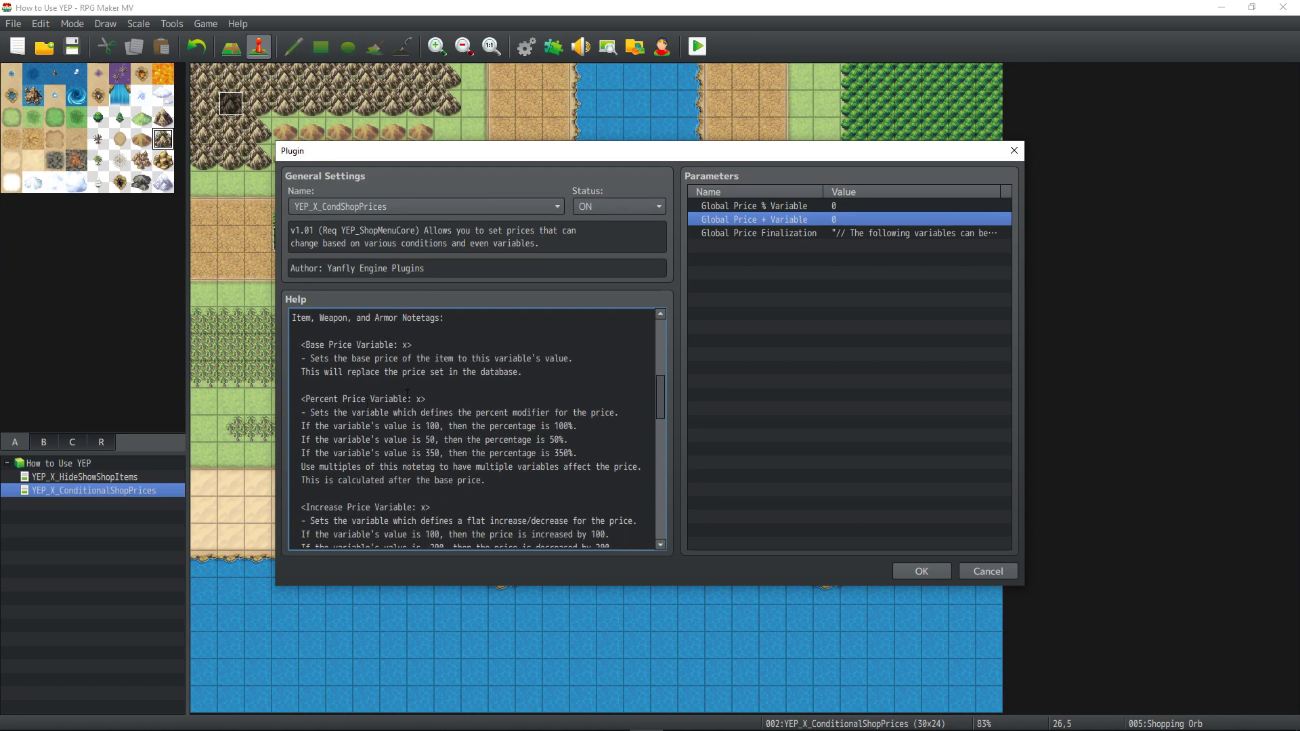
scroll(460, 405, "down", 2)
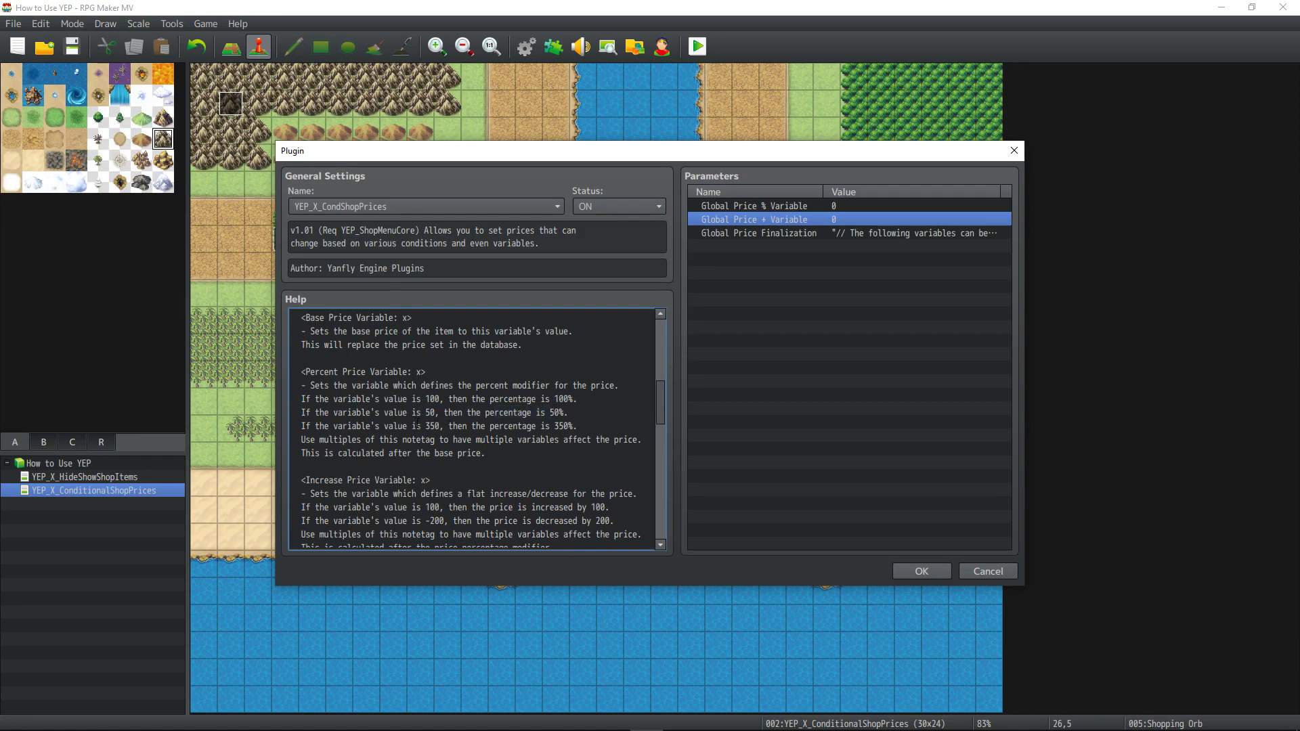
double_click(419, 371)
left_click(411, 369)
double_click(419, 371)
scroll(419, 372, "down", 3)
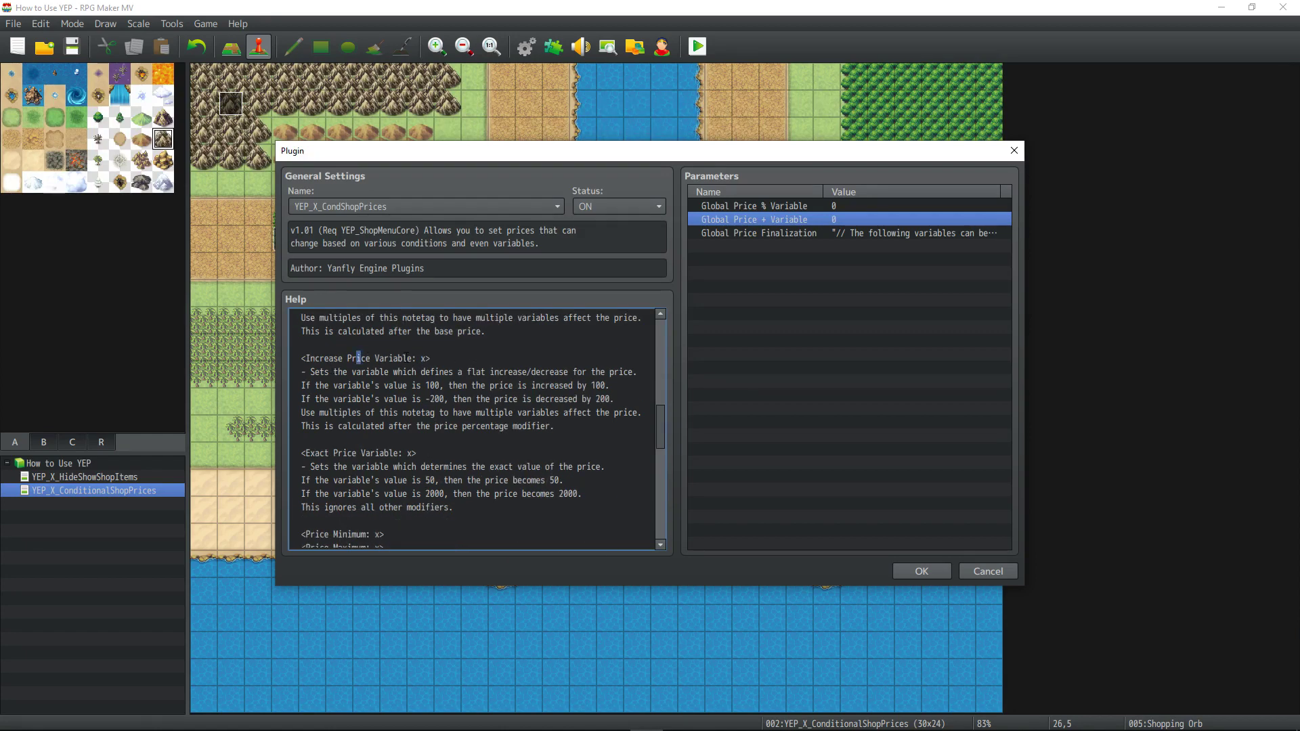
double_click(423, 358)
left_click_drag(344, 359, 308, 358)
left_click(398, 357)
left_click_drag(422, 398, 447, 399)
double_click(423, 358)
scroll(423, 358, "down", 2)
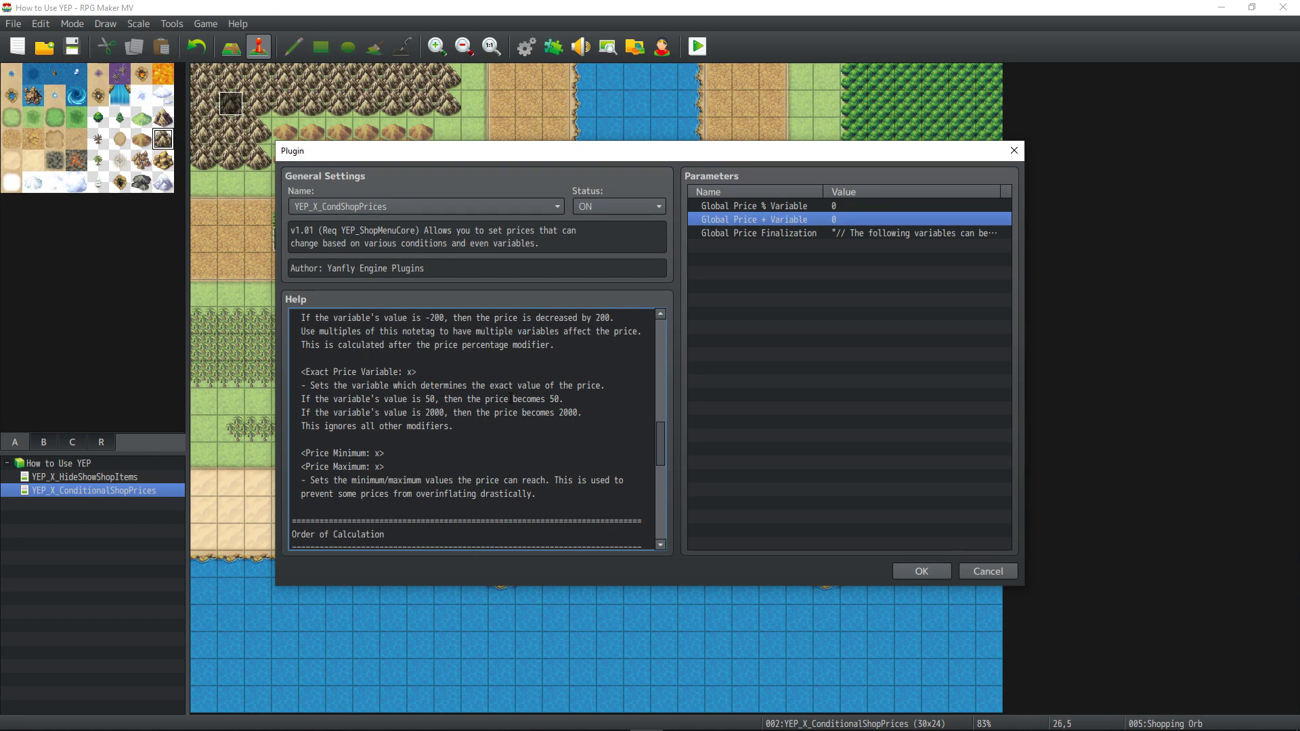
left_click_drag(308, 372, 453, 426)
left_click(444, 380)
left_click_drag(303, 372, 473, 426)
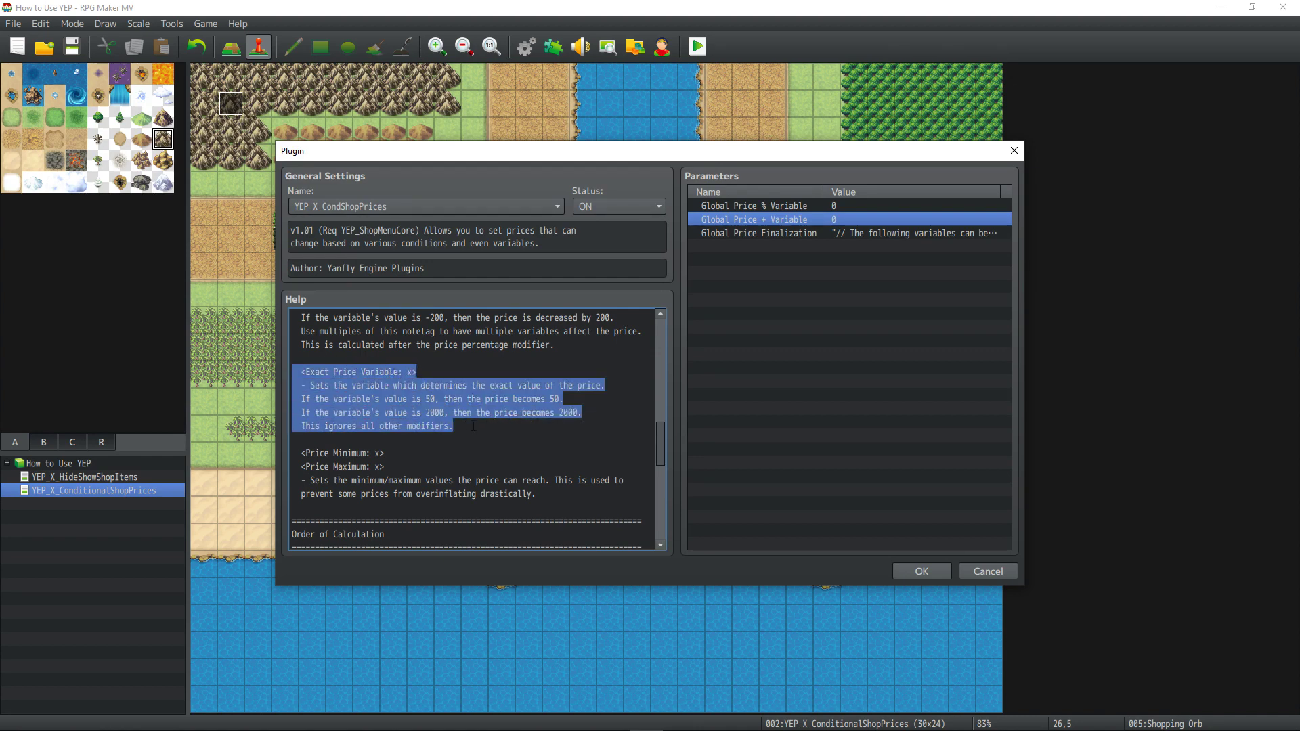
left_click(437, 449)
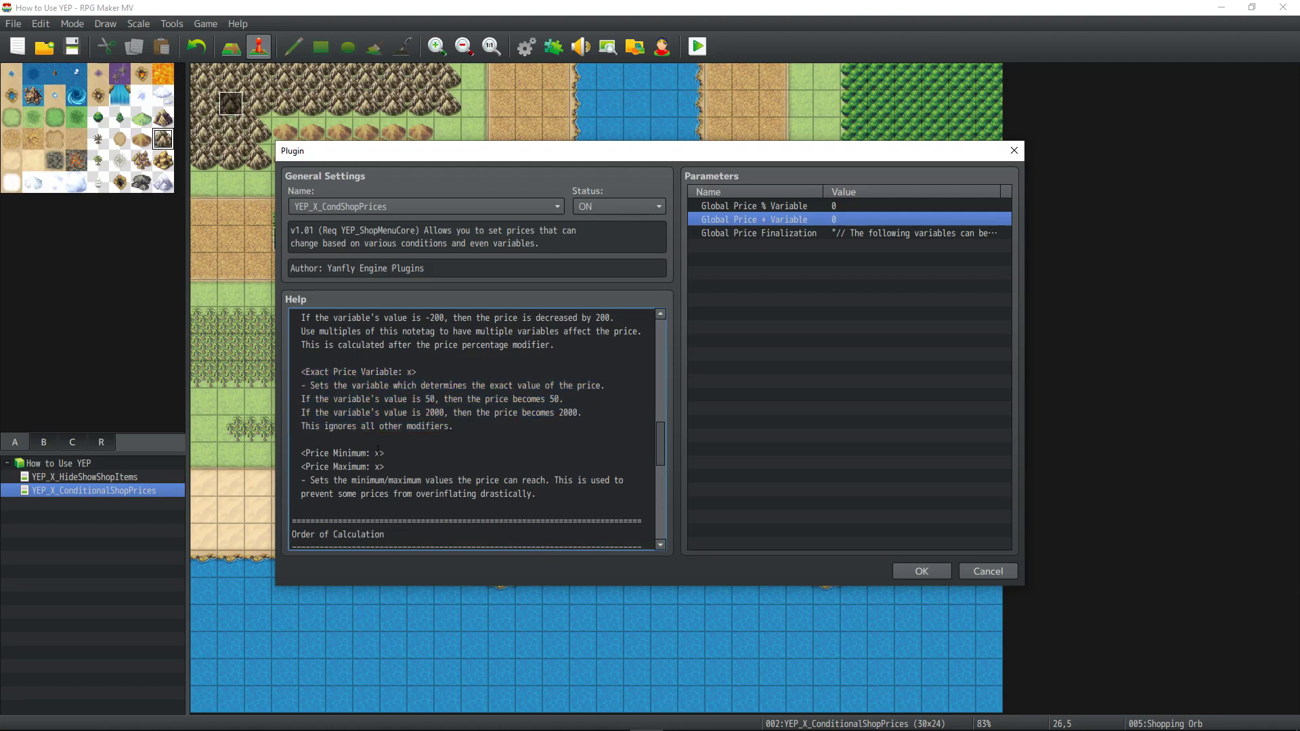
left_click_drag(385, 466, 293, 446)
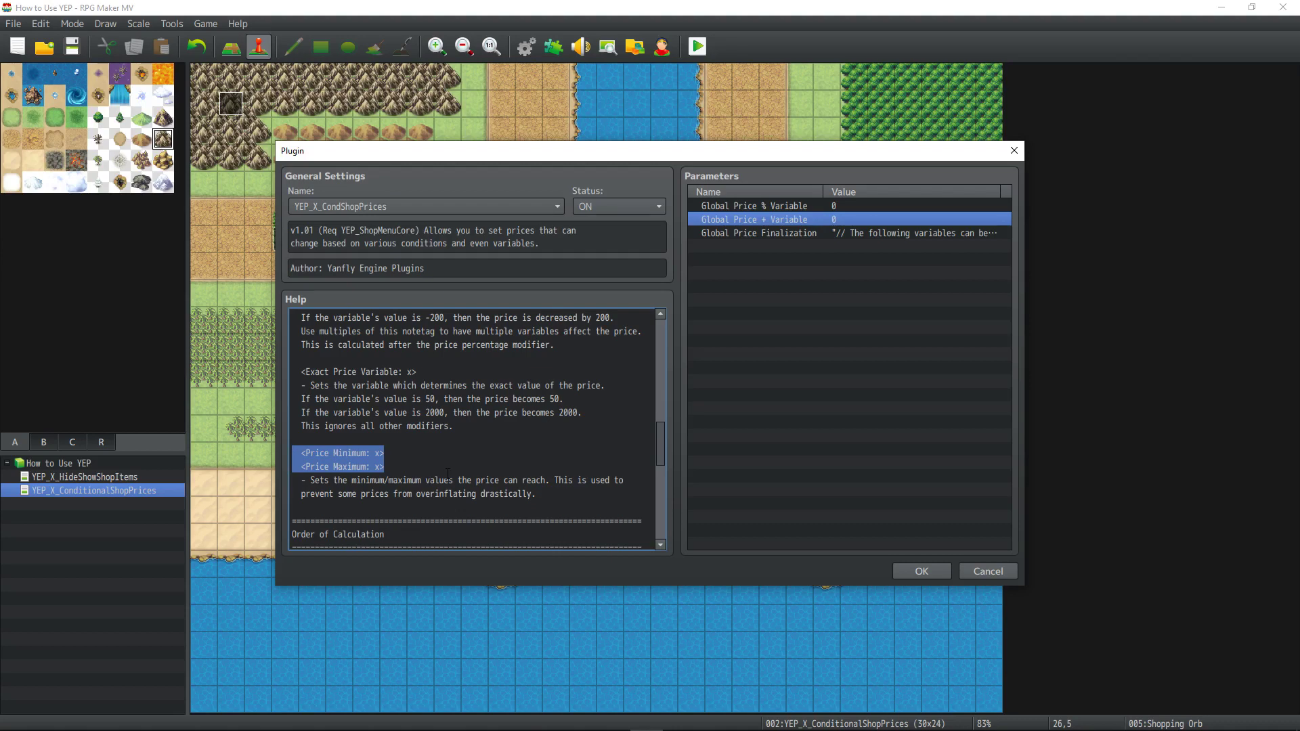
scroll(447, 474, "up", 5)
scroll(448, 474, "down", 4)
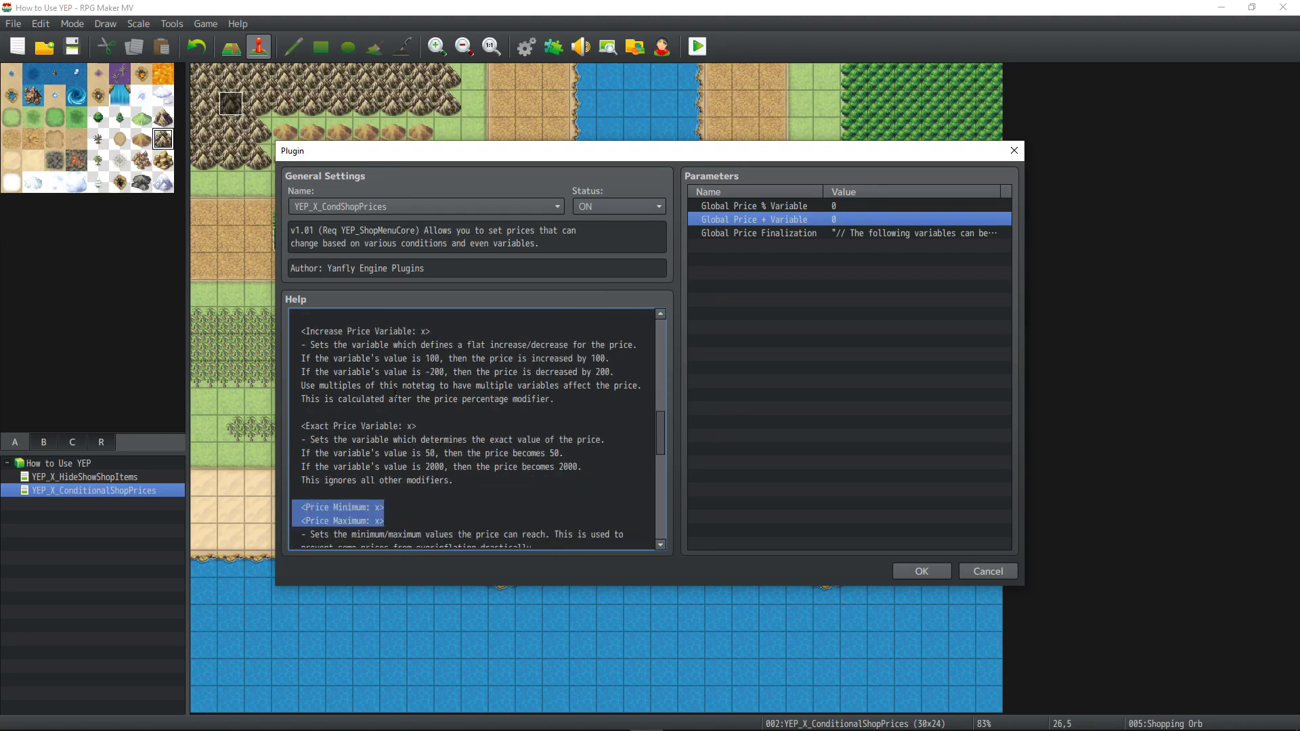
scroll(474, 427, "down", 2)
left_click(363, 438)
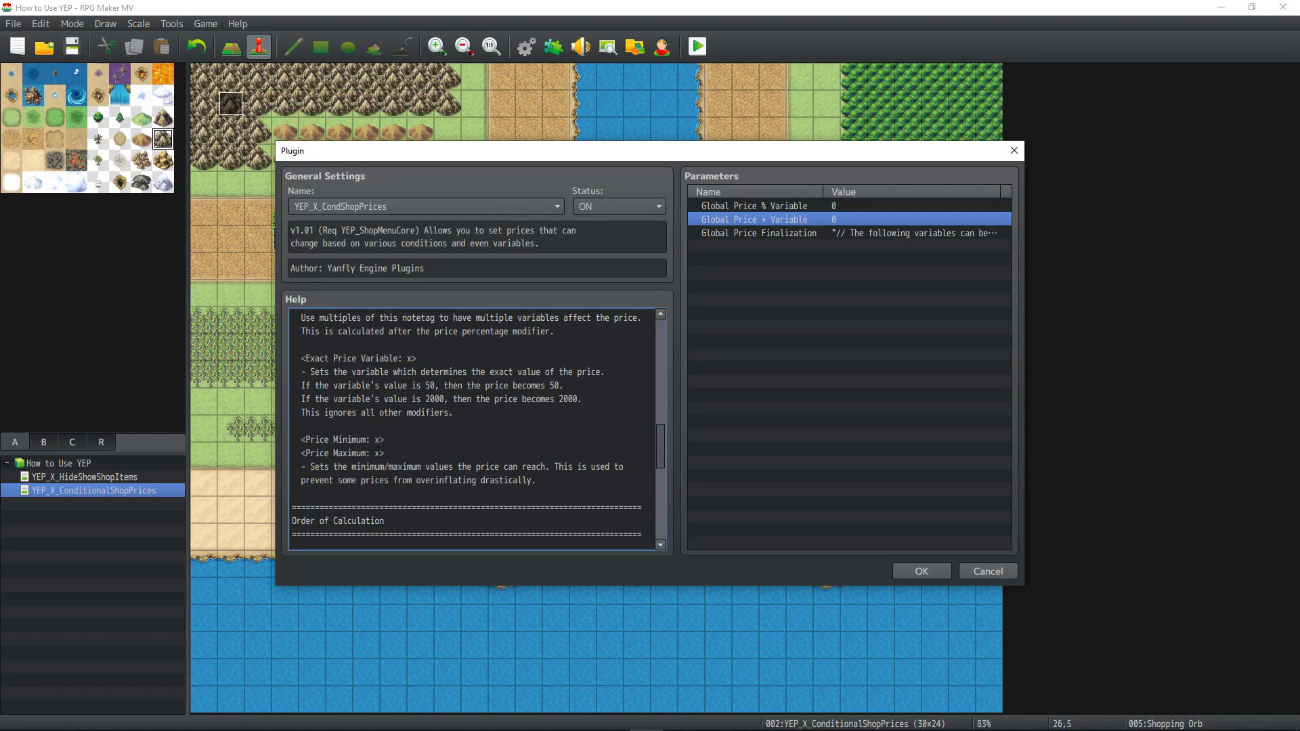
- Review the Price Maximum setting and the nine-step Order of Calculation in the help
double_click(378, 453)
scroll(396, 454, "down", 2)
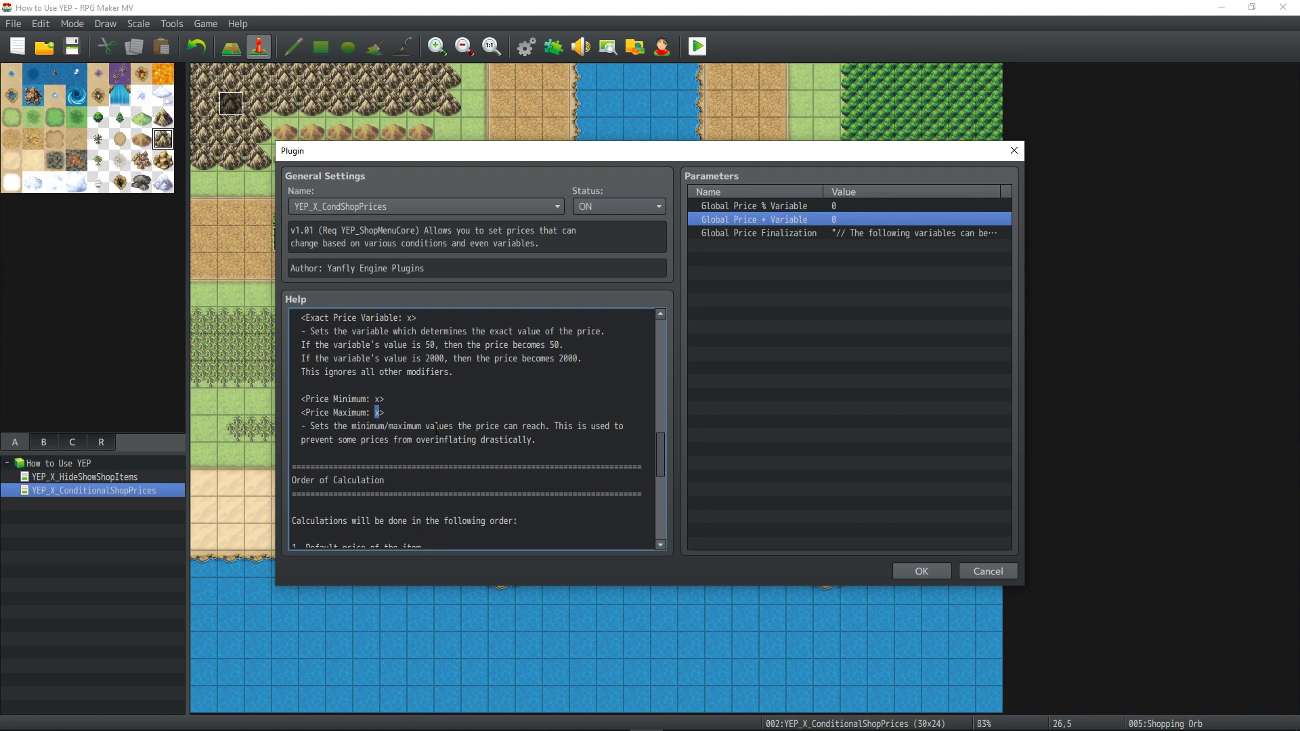
scroll(431, 421, "down", 4)
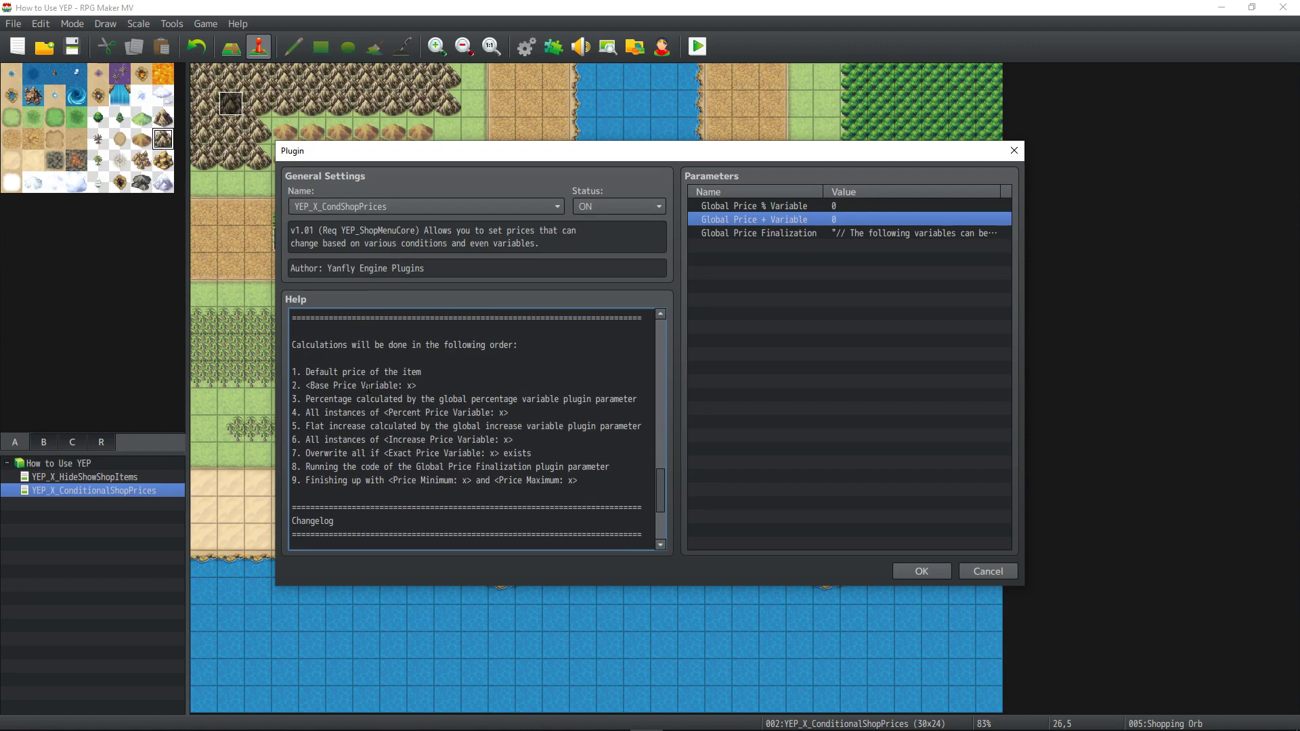
left_click_drag(403, 372, 372, 481)
left_click(411, 463)
- Check the Changelog, then confirm and close the plugin settings and Plugin Manager
scroll(474, 427, "down", 4)
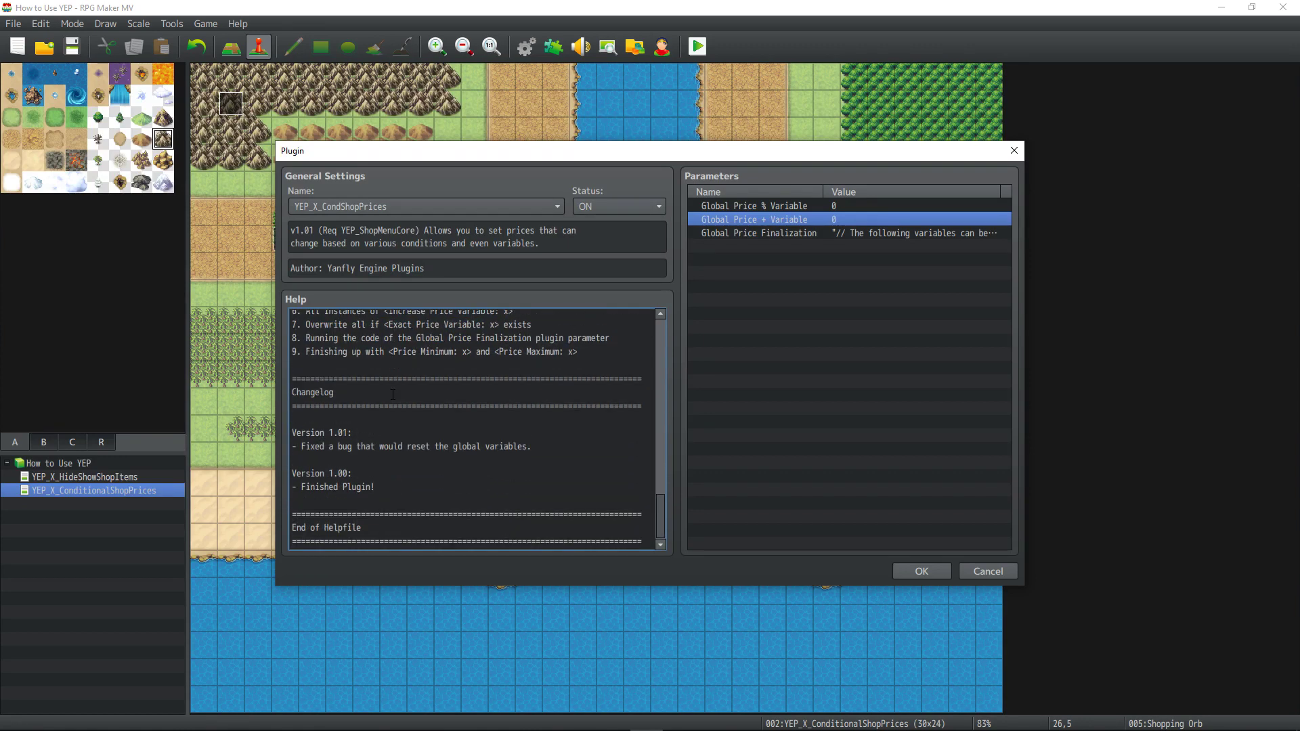
scroll(474, 426, "up", 5)
left_click(919, 572)
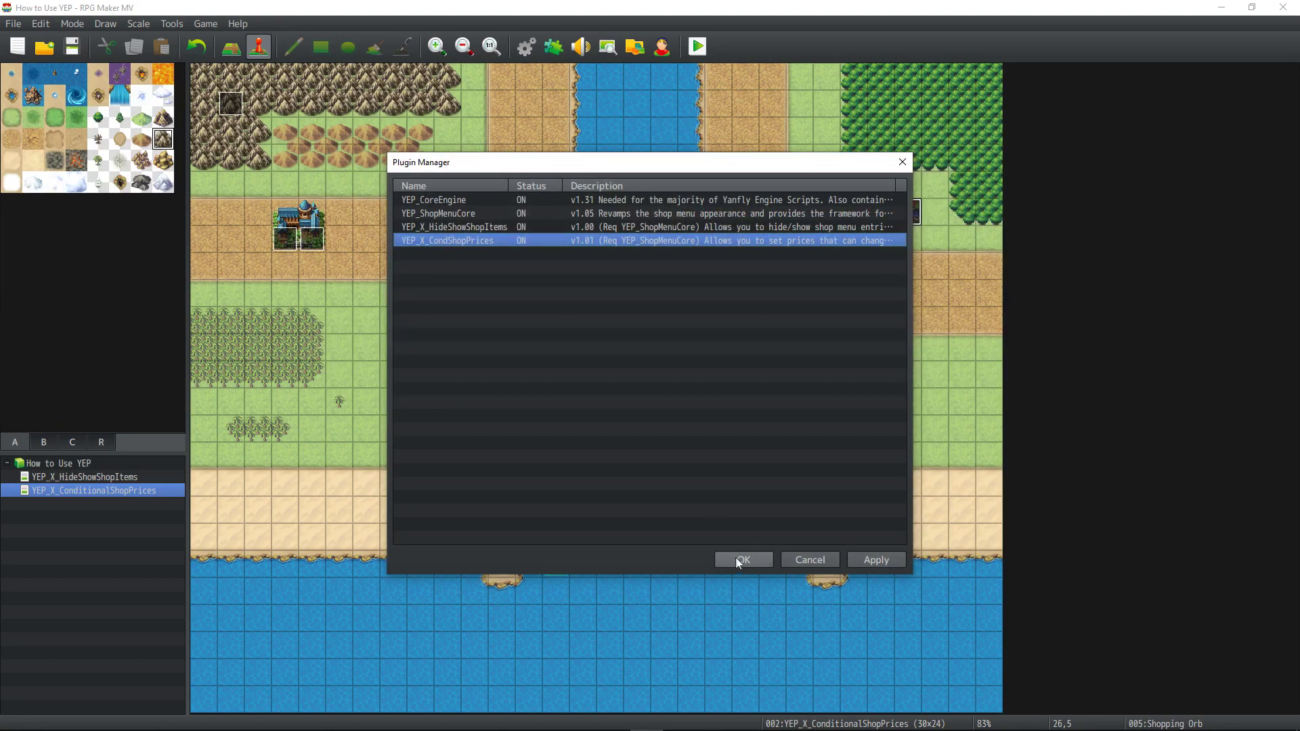
left_click(739, 560)
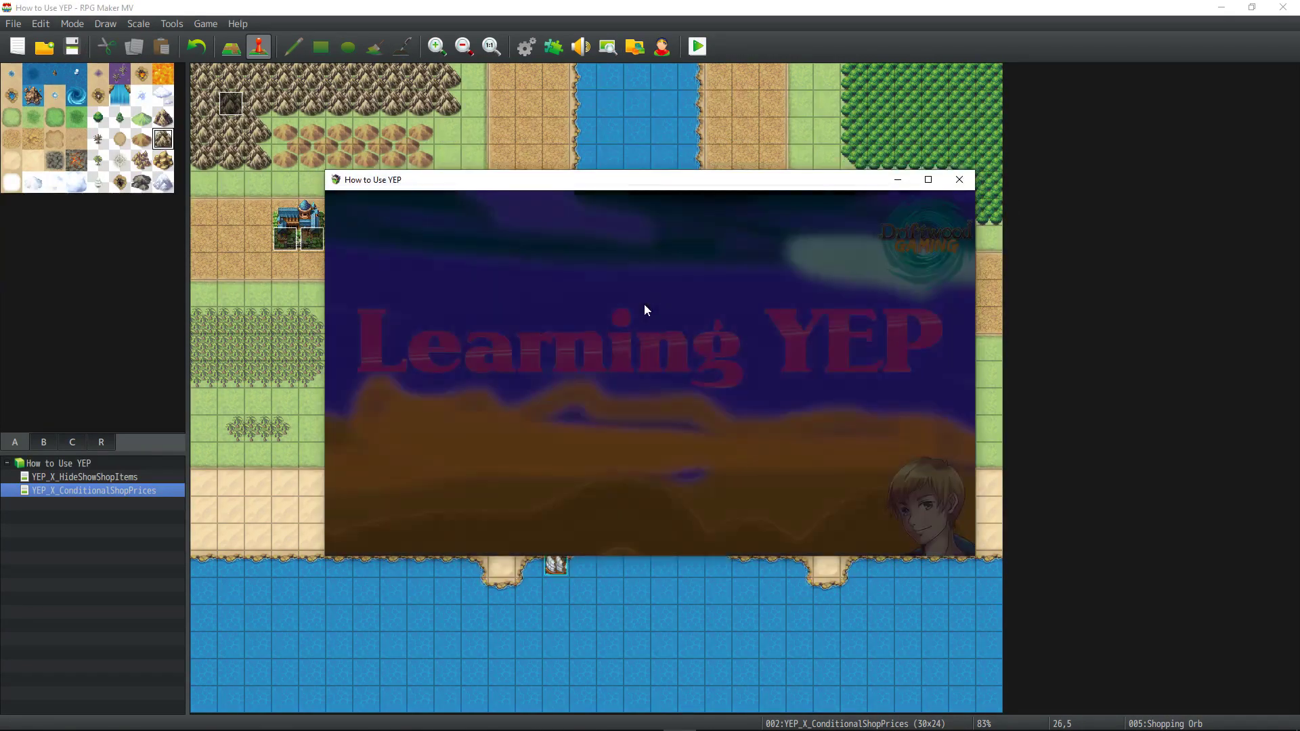
- Make the playtest full screen, walk to the castle shop, and view its buy list twice
left_click(927, 180)
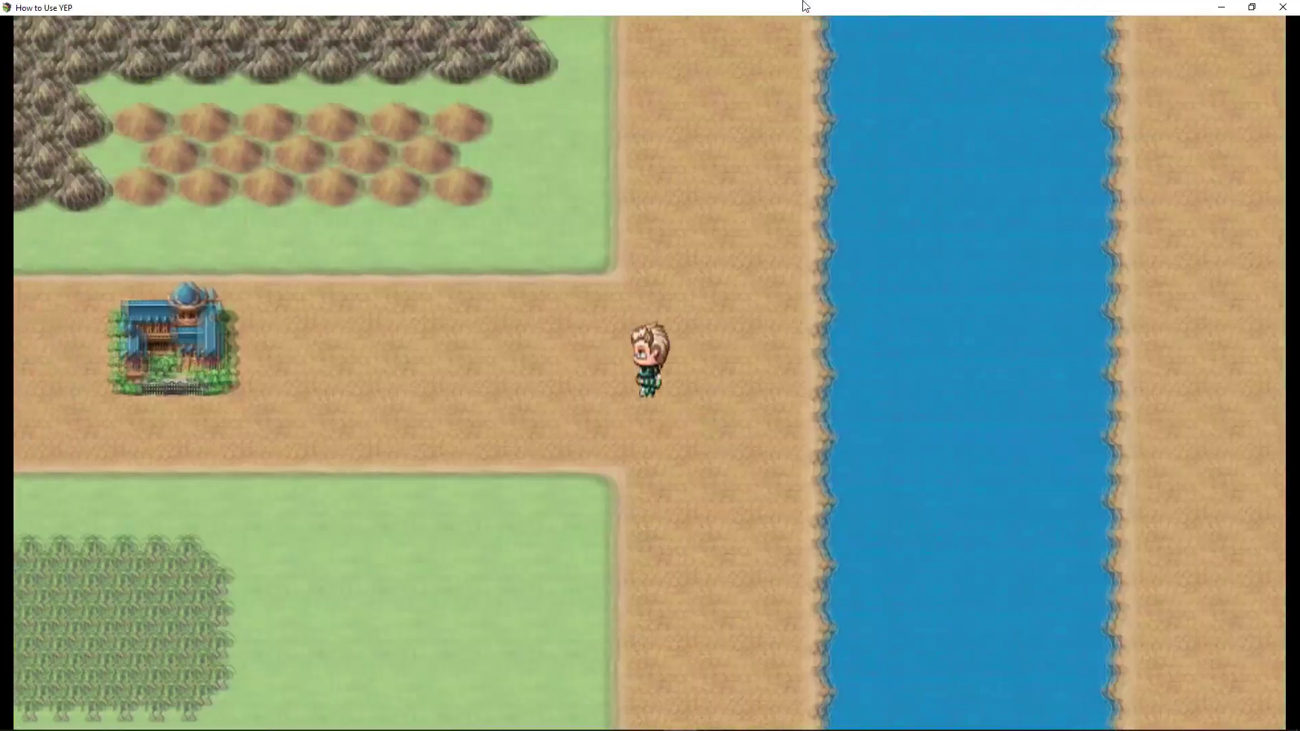
key("Left")
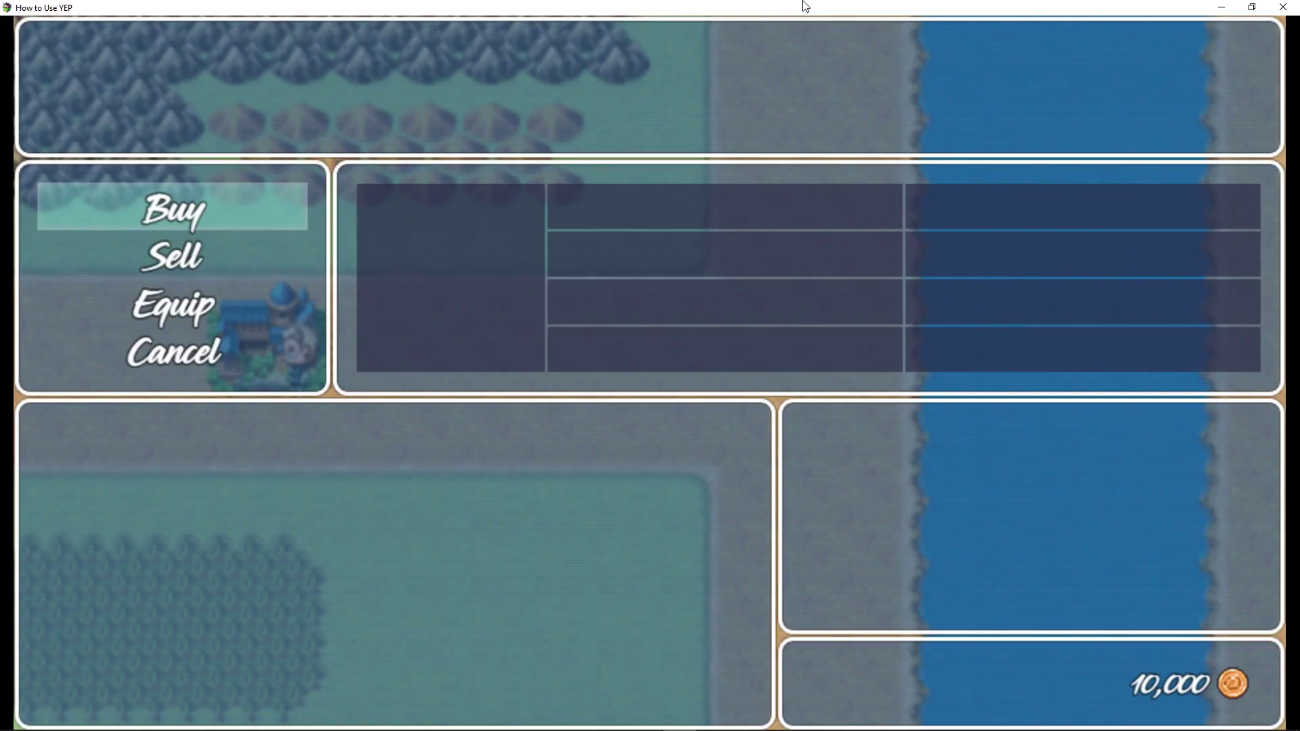
key("Return")
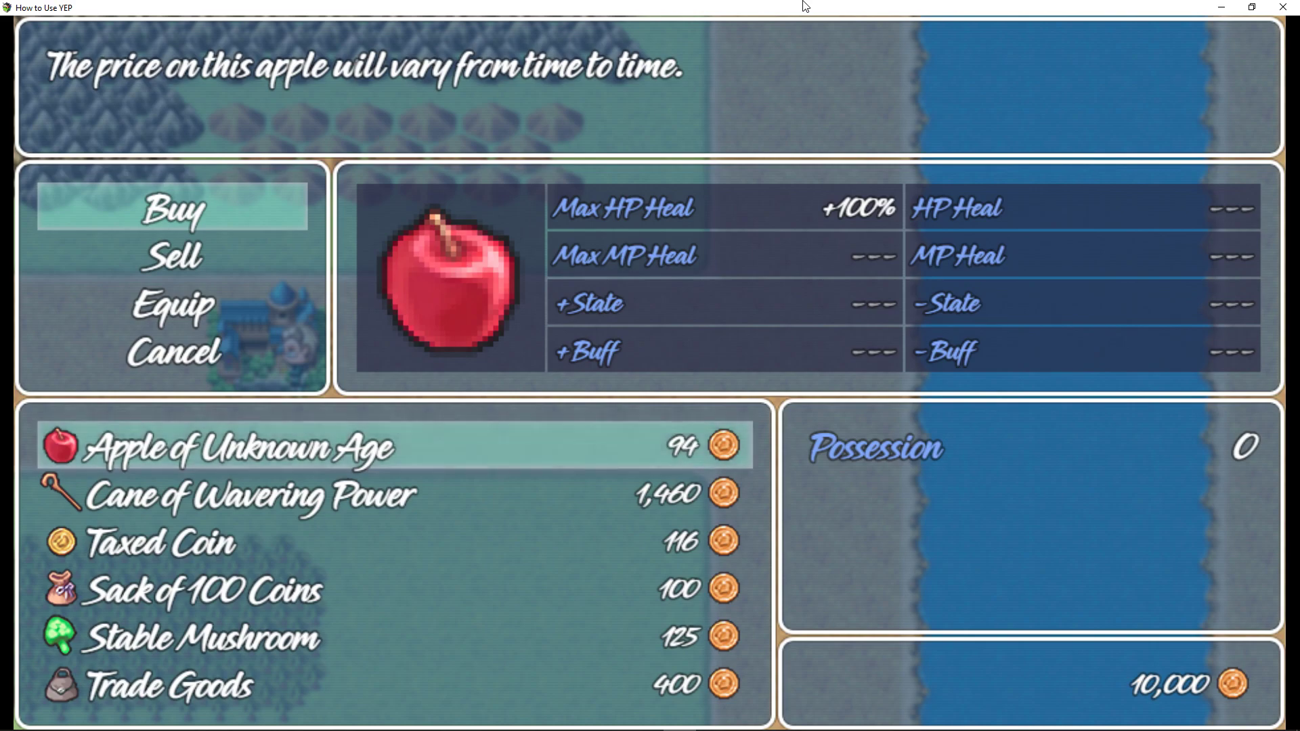
key("Escape")
key("Escape")
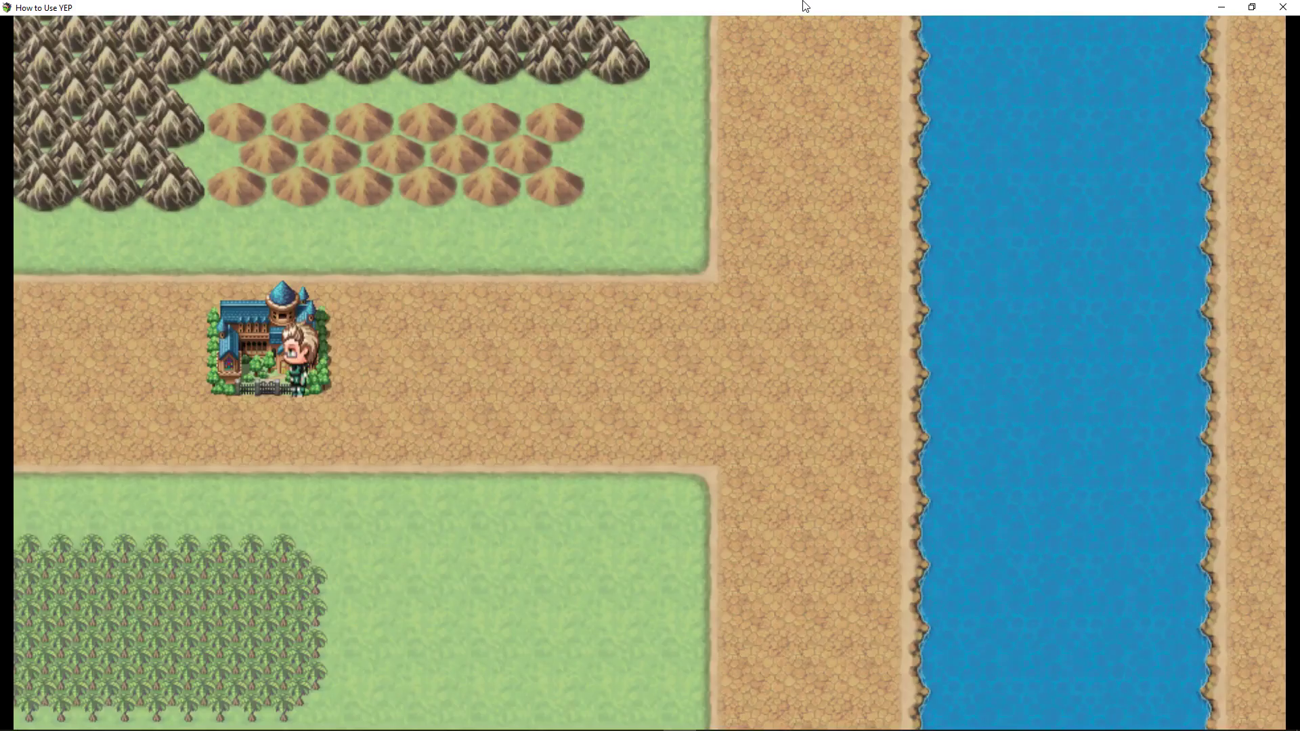
key("Return")
key("Return")
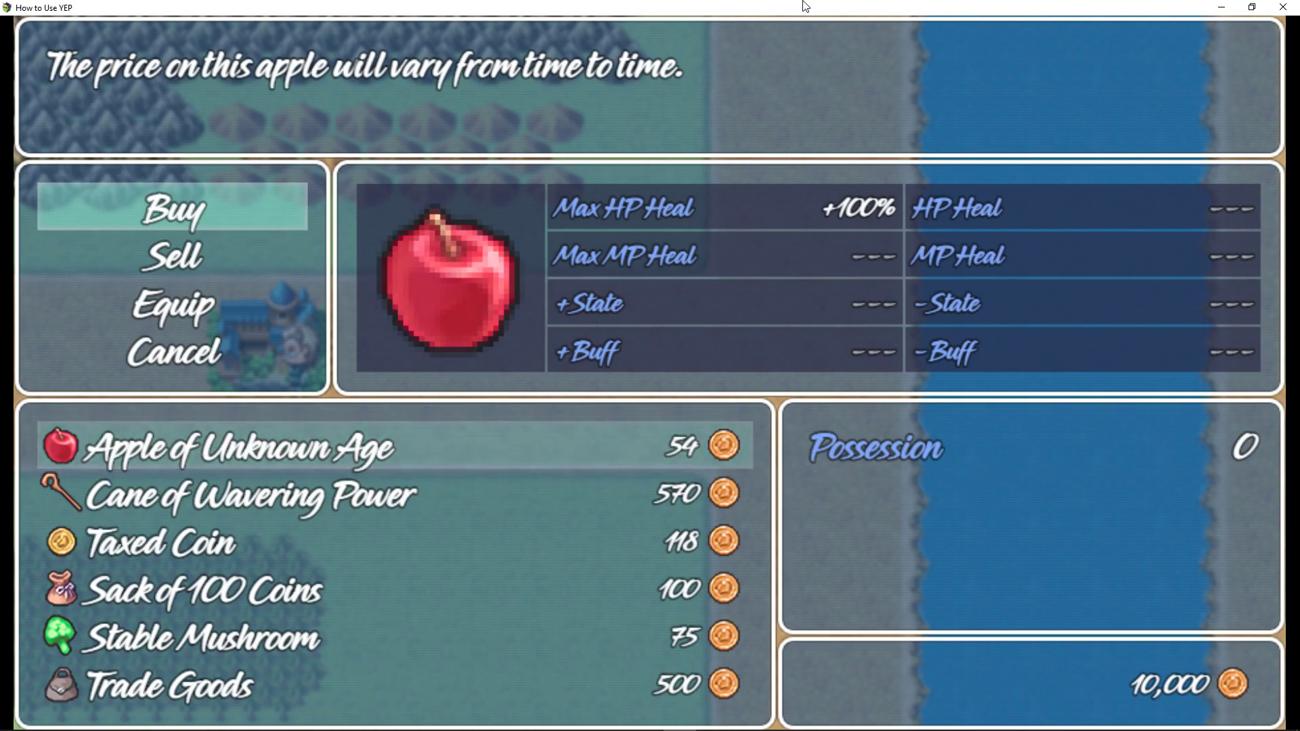
- Re-enter the castle shop to reroll prices and check the Cane of Wavering Power
key("Escape")
key("Escape")
key("Right")
key("Left")
key("Return")
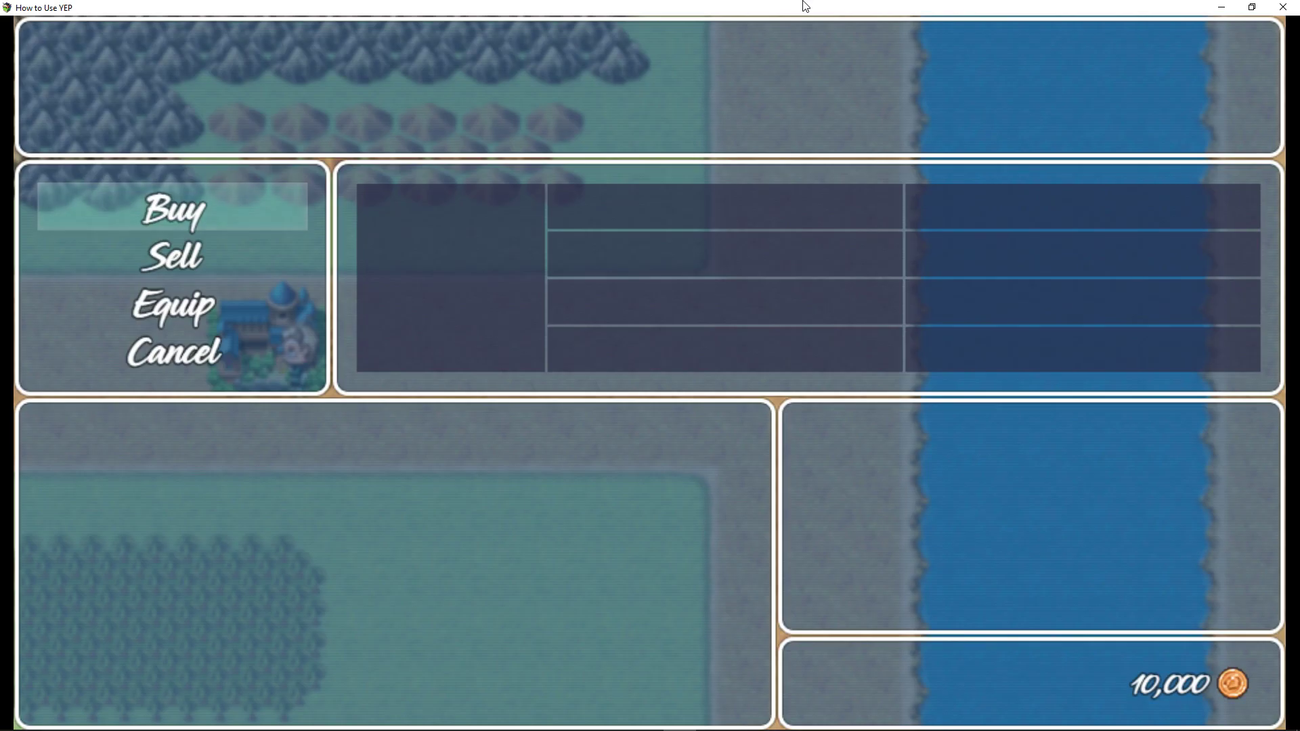
key("Return")
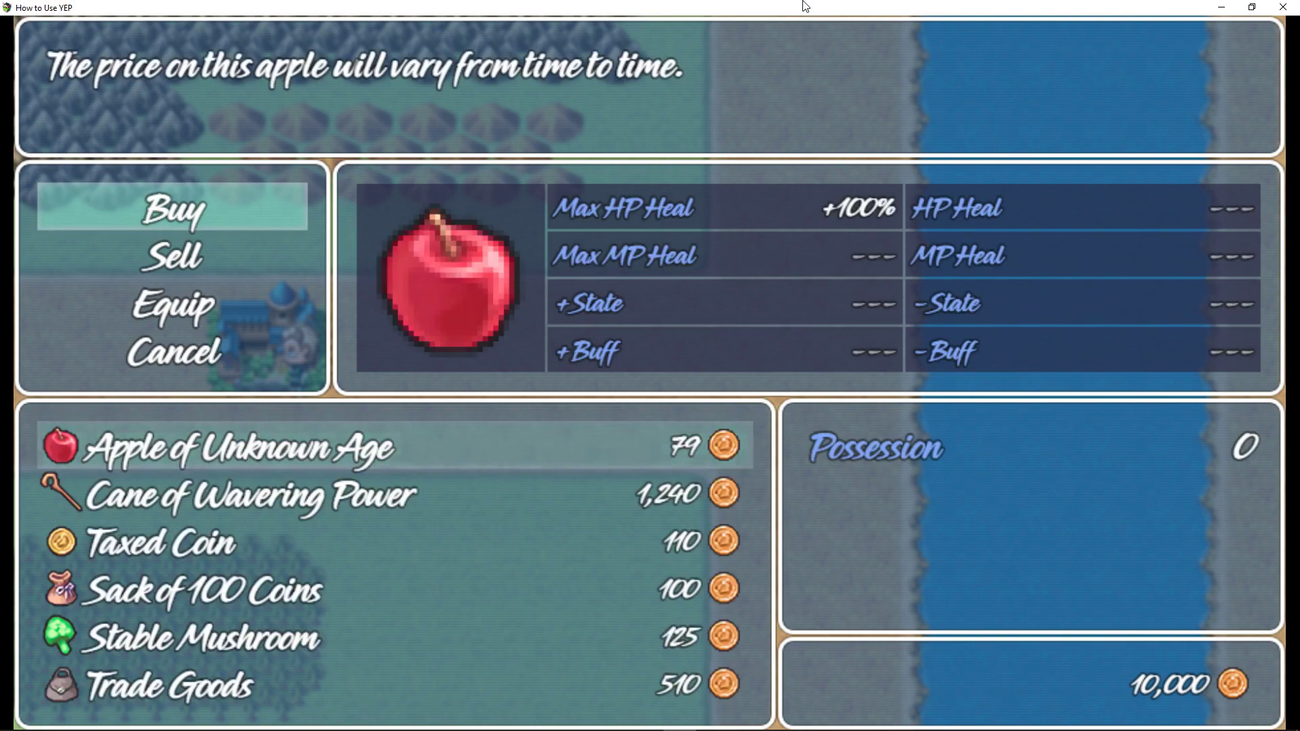
key("Down")
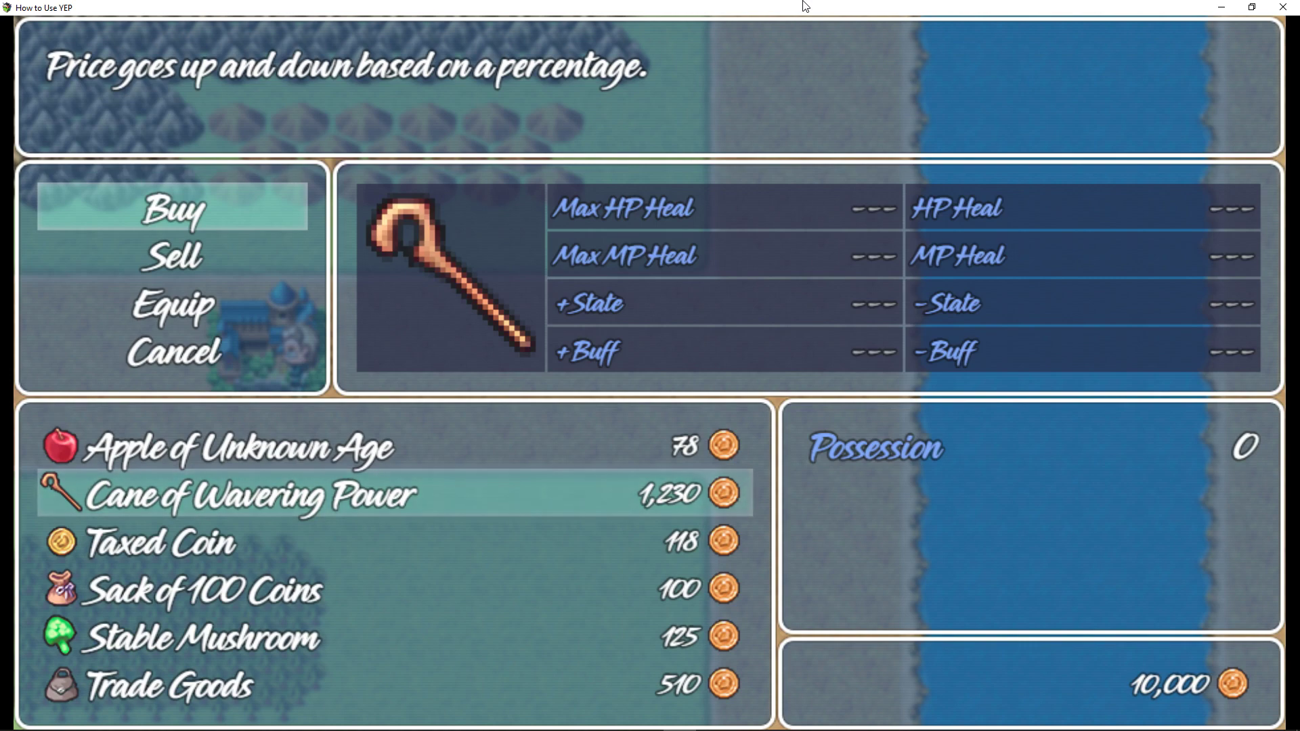
key("Escape")
key("Escape")
- Re-enter the shop and compare the Cane of Wavering Power and Taxed Coin prices
key("Right")
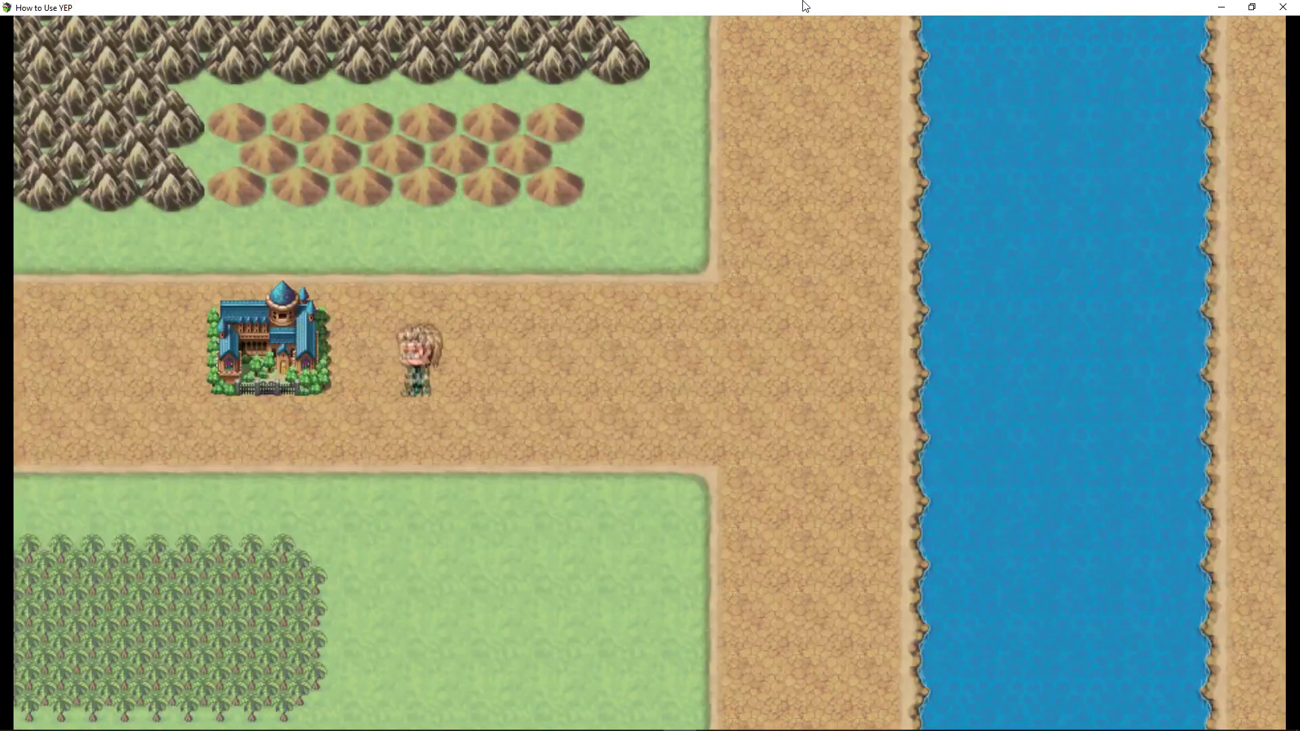
key("Left")
key("Return")
key("Return")
key("Down")
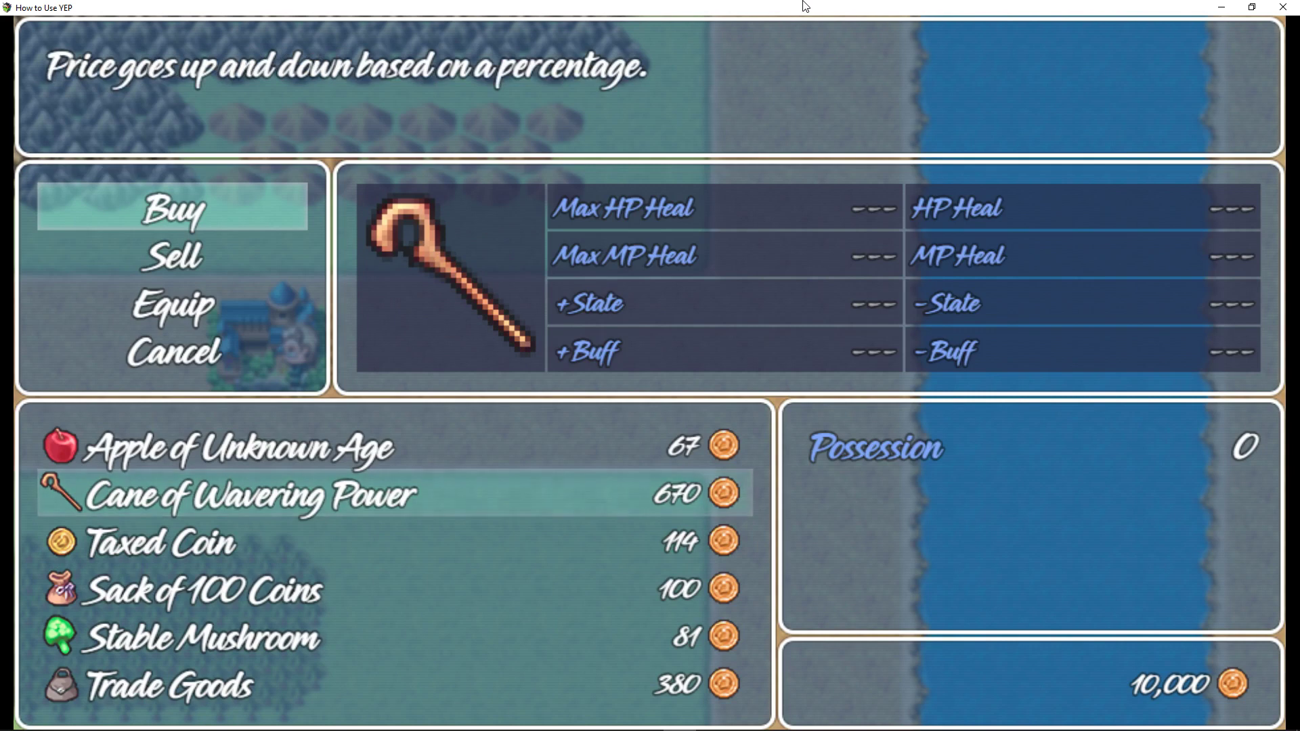
key("Down")
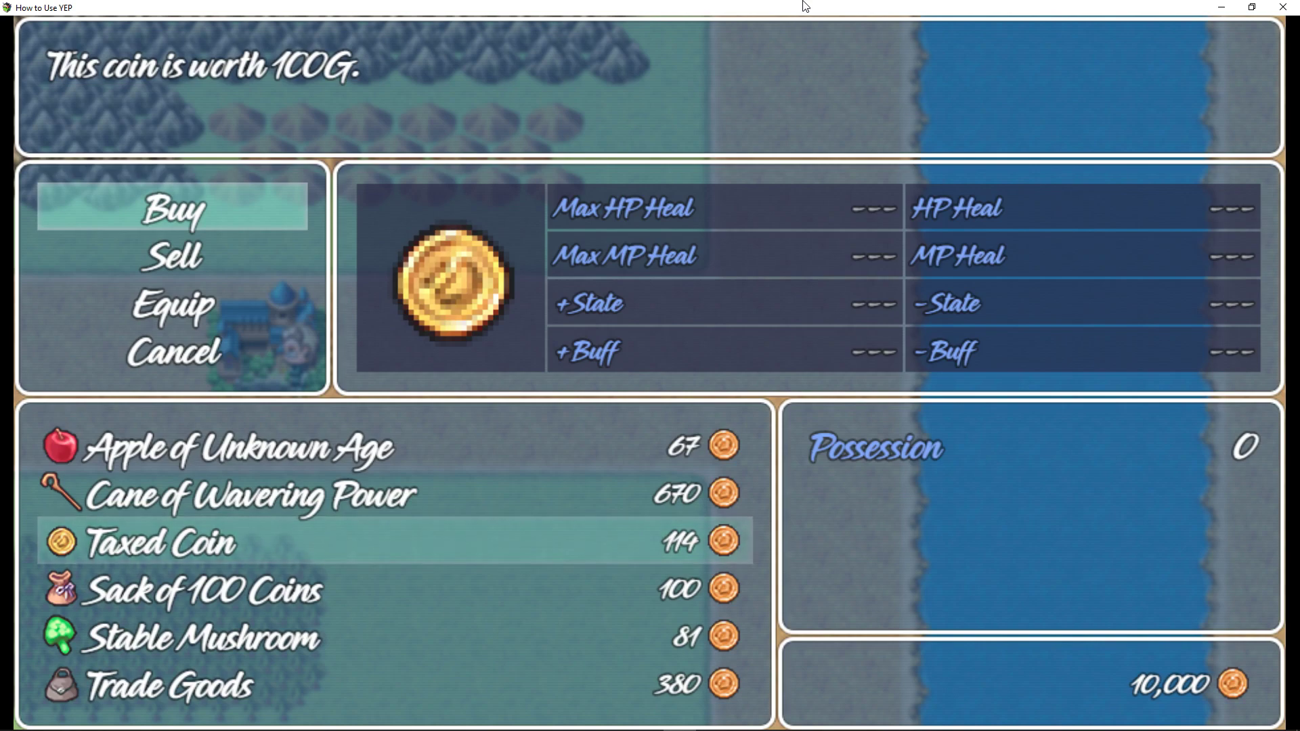
key("Escape")
key("Escape")
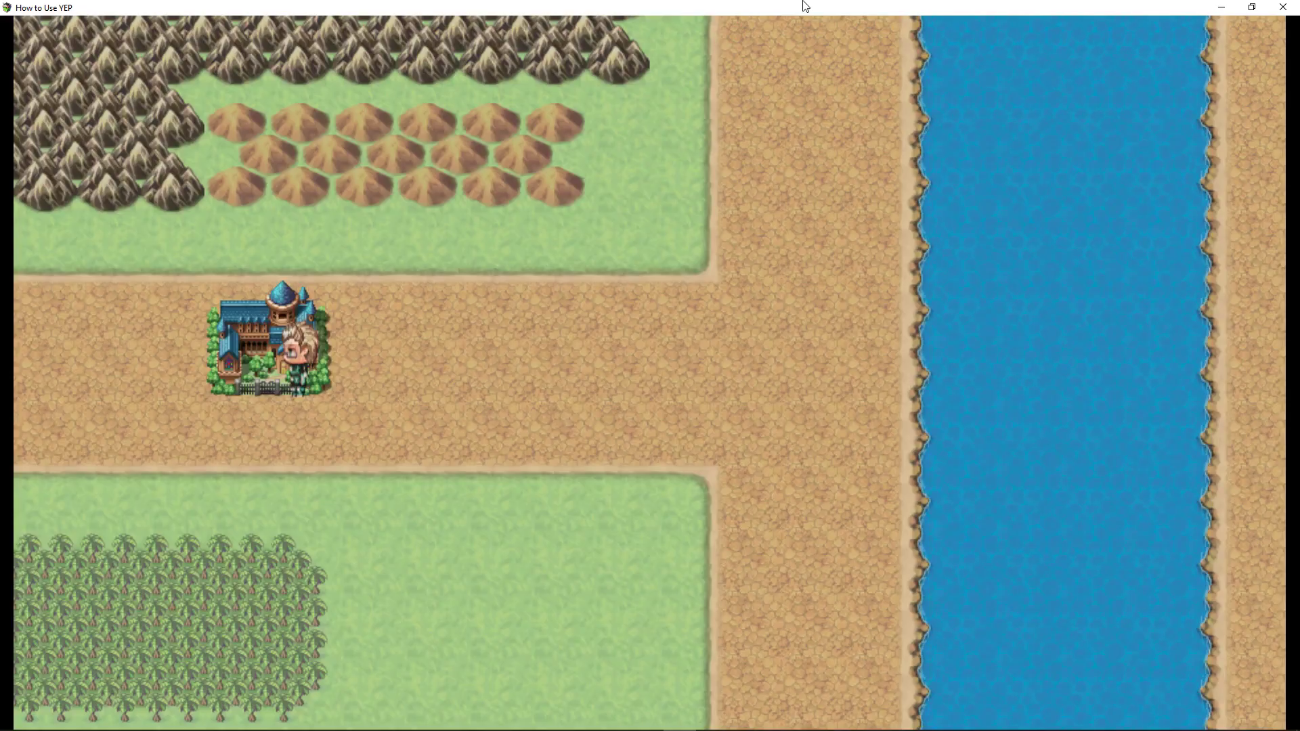
- Reopen the buy list and compare the Sack of 100 Coins and Stable Mushroom prices
key("Return")
key("Down")
key("Down")
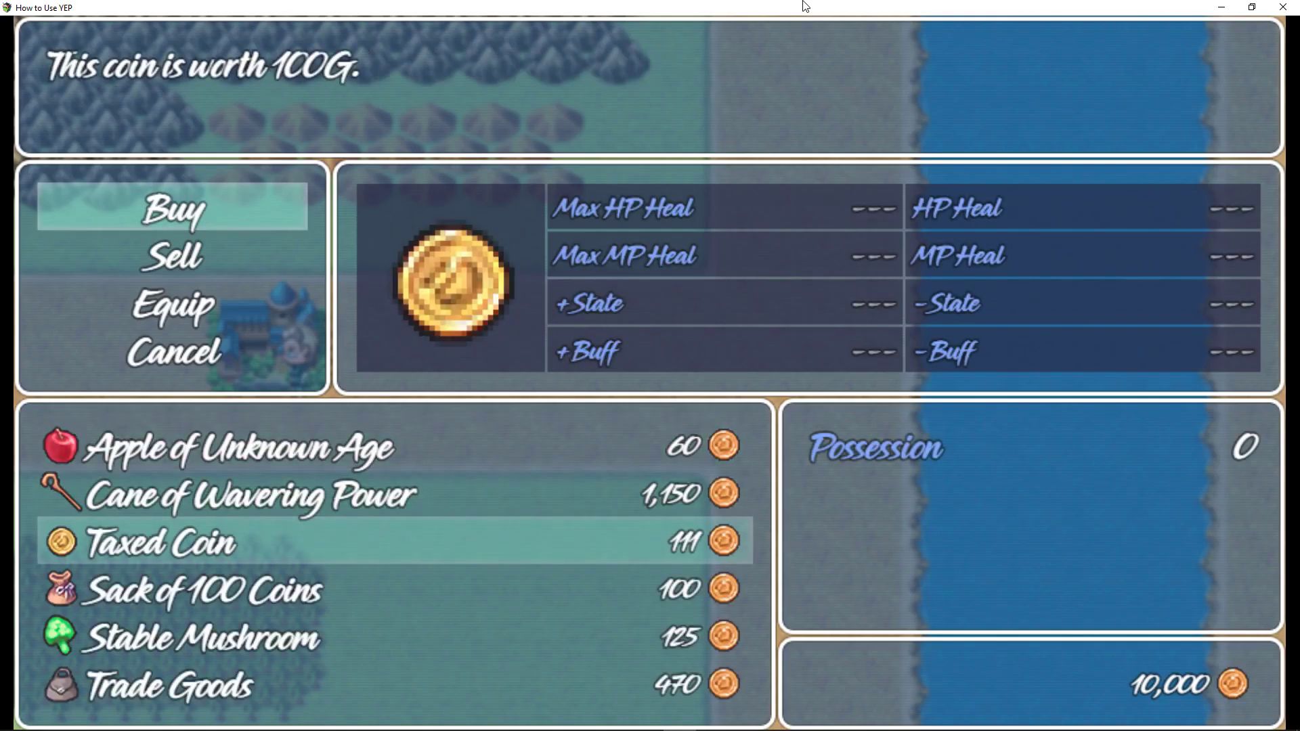
key("Down")
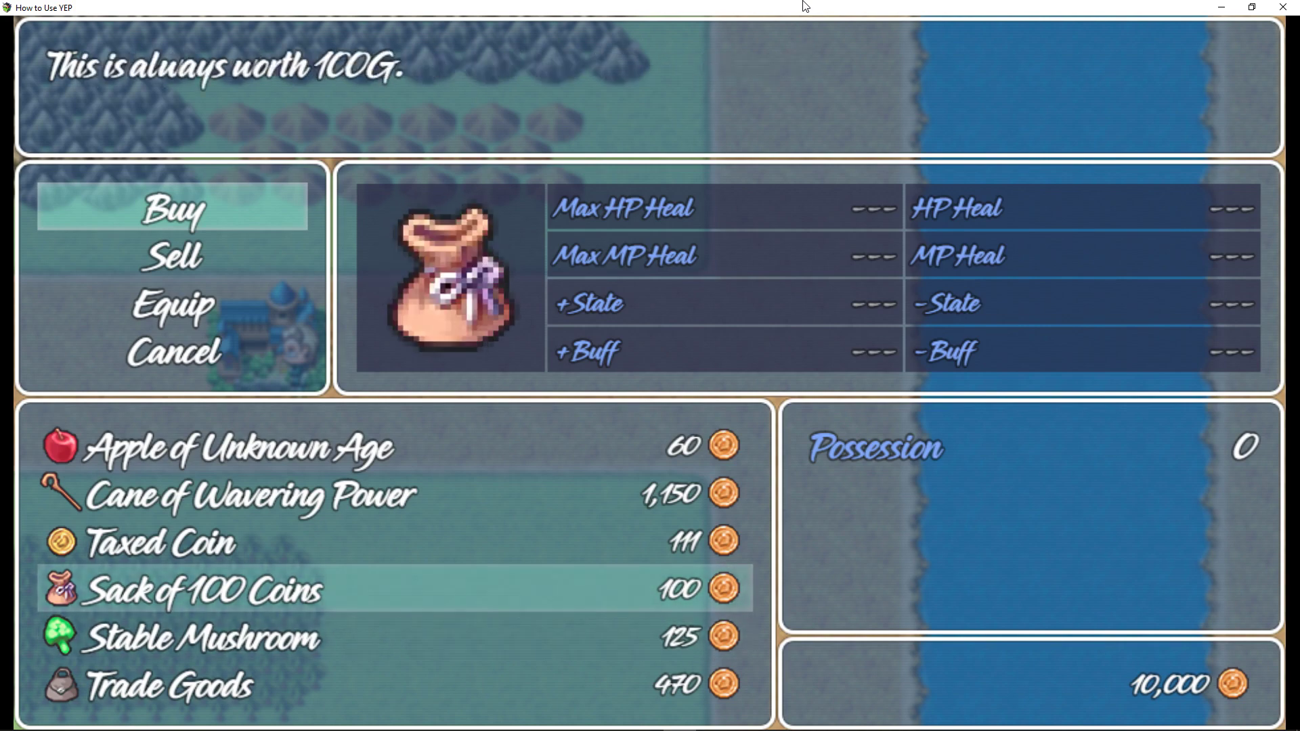
key("Down")
key("Up")
key("Down")
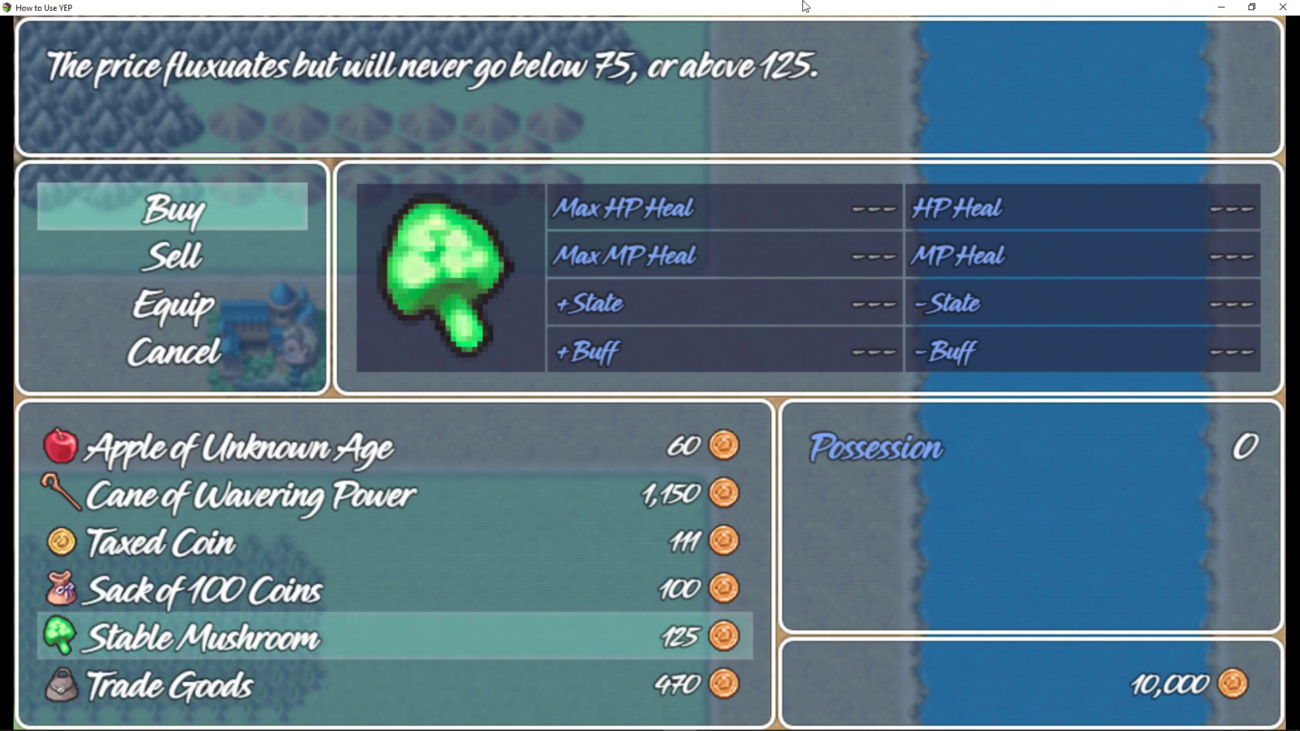
key("Up")
key("Down")
key("Escape")
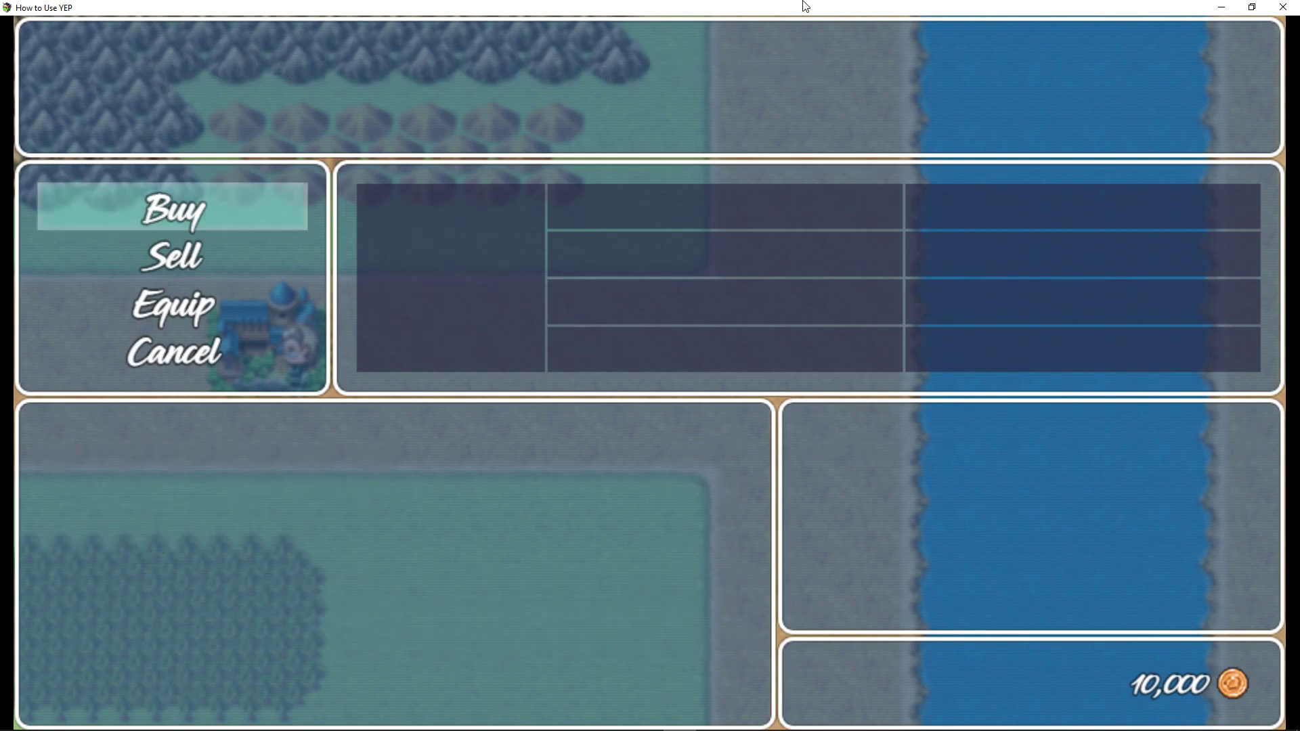
key("Escape")
- Reroll the shop again and browse new prices down to the Sack of 100 Coins
key("Return")
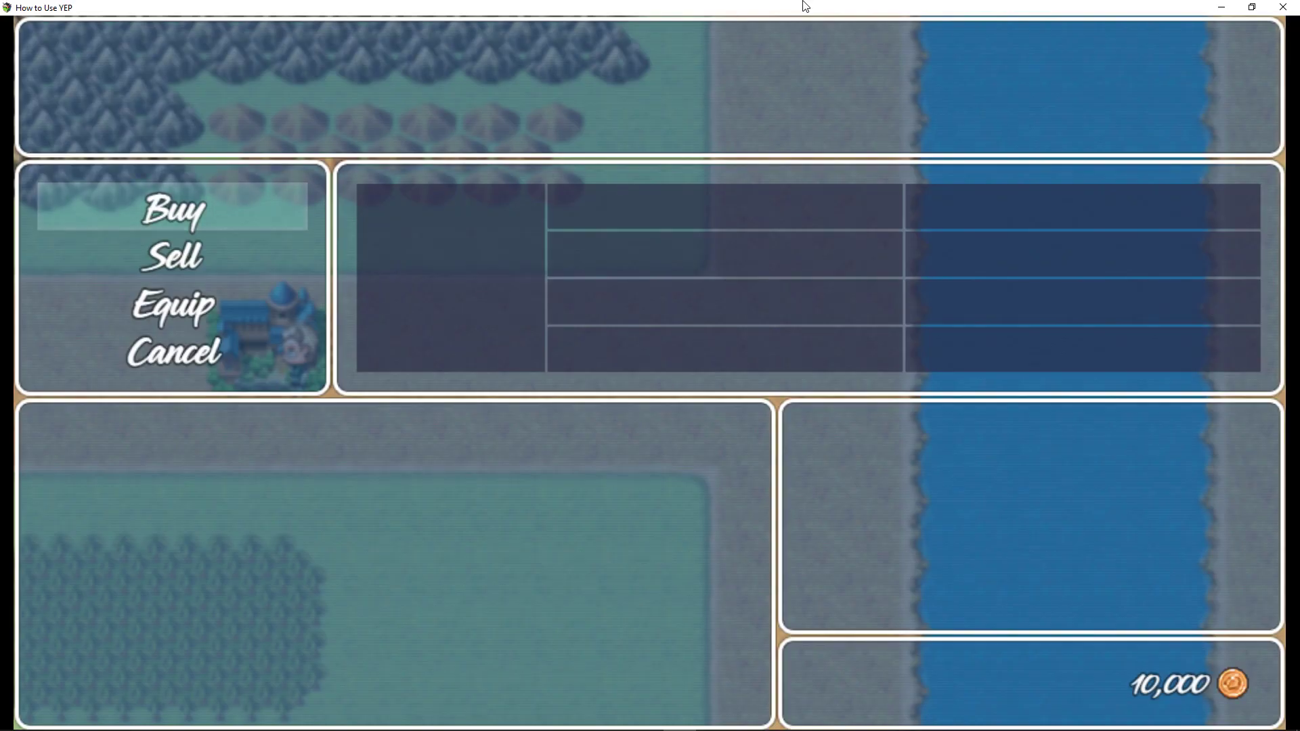
key("Return")
key("Down")
key("Down")
key("Escape")
key("Escape")
key("Right")
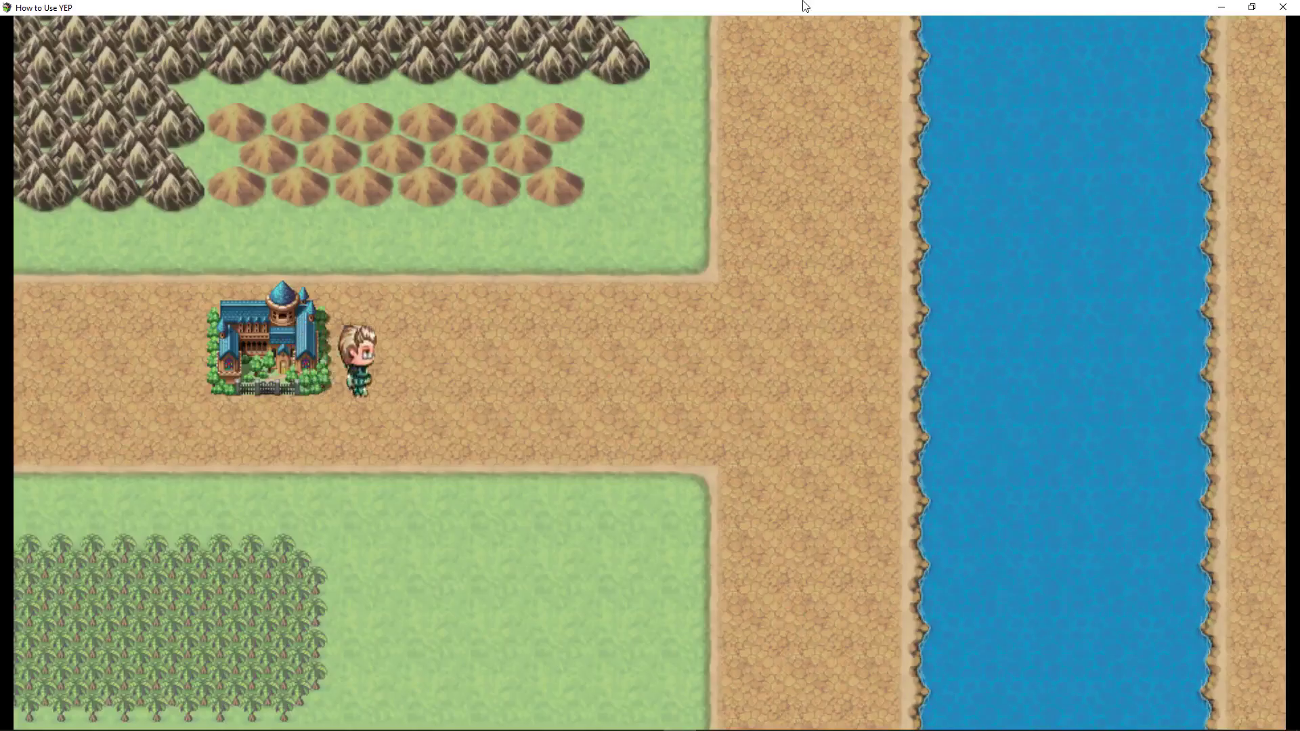
key("Left")
key("Return")
key("Return")
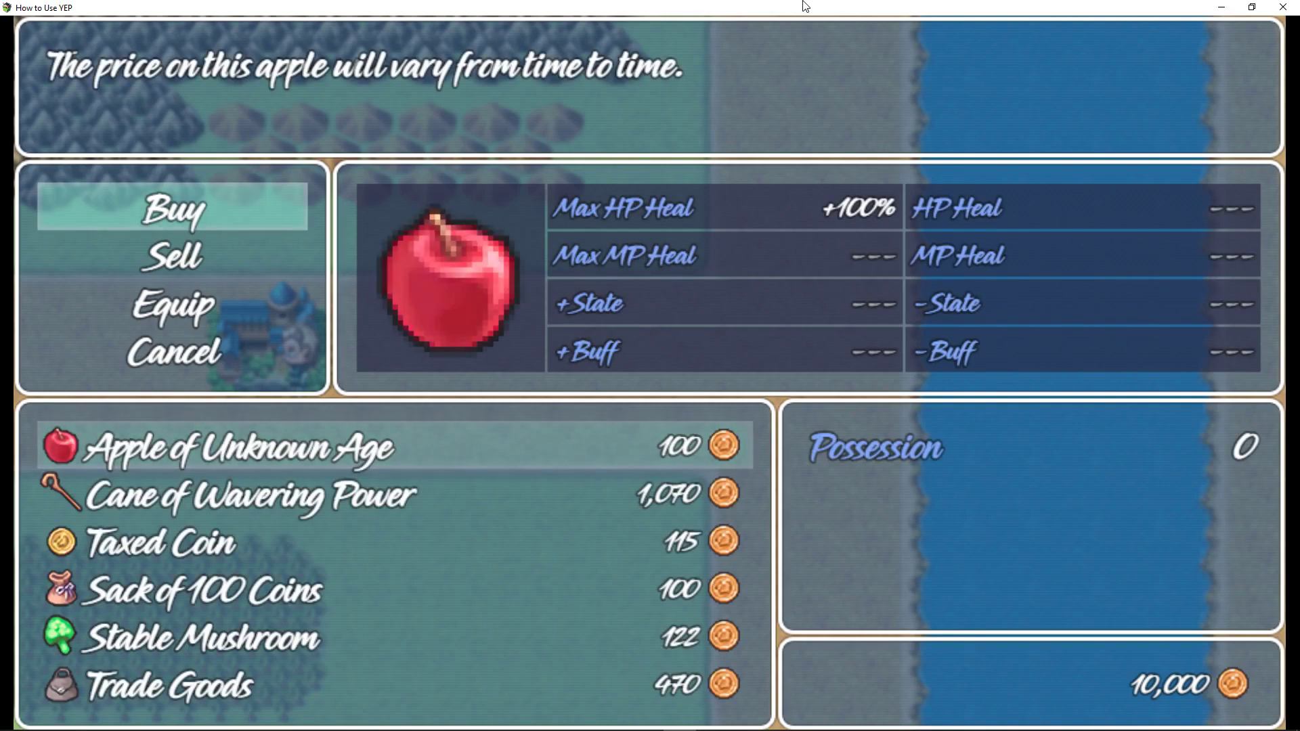
key("Down")
key("Down")
key("Down")
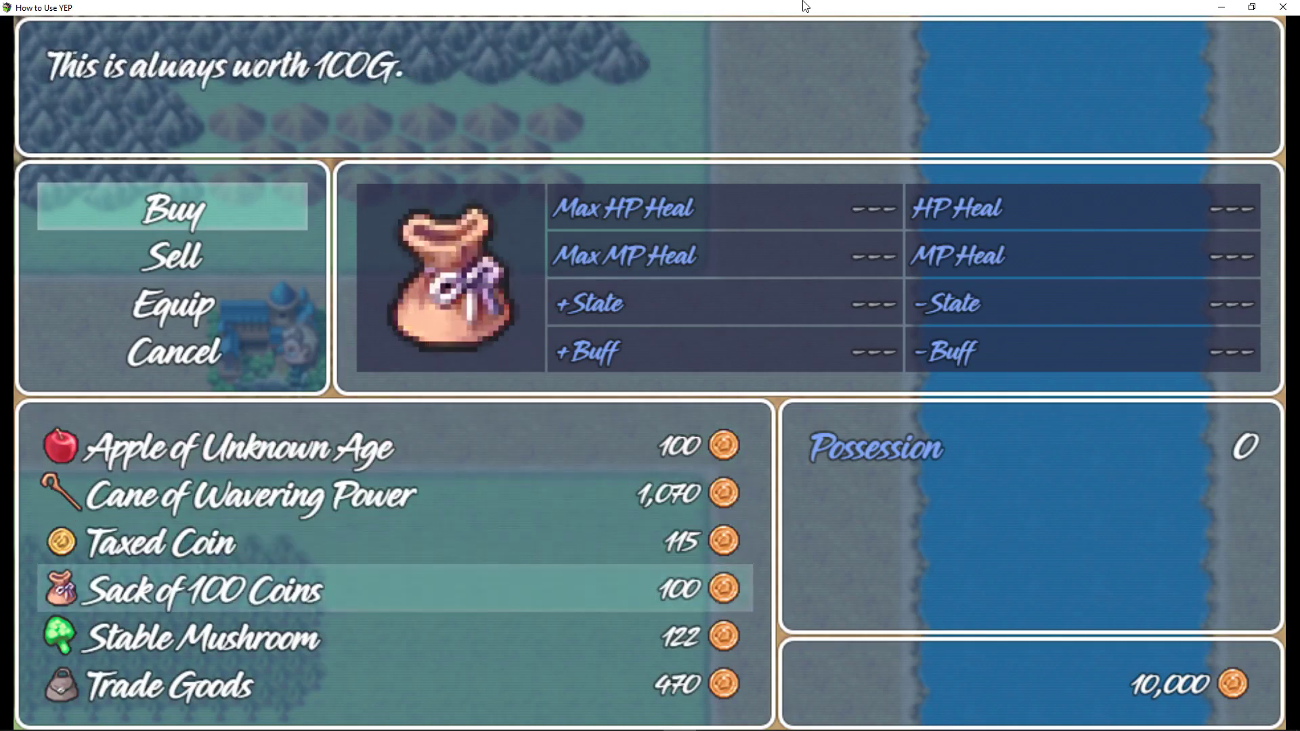
key("Down")
key("Down")
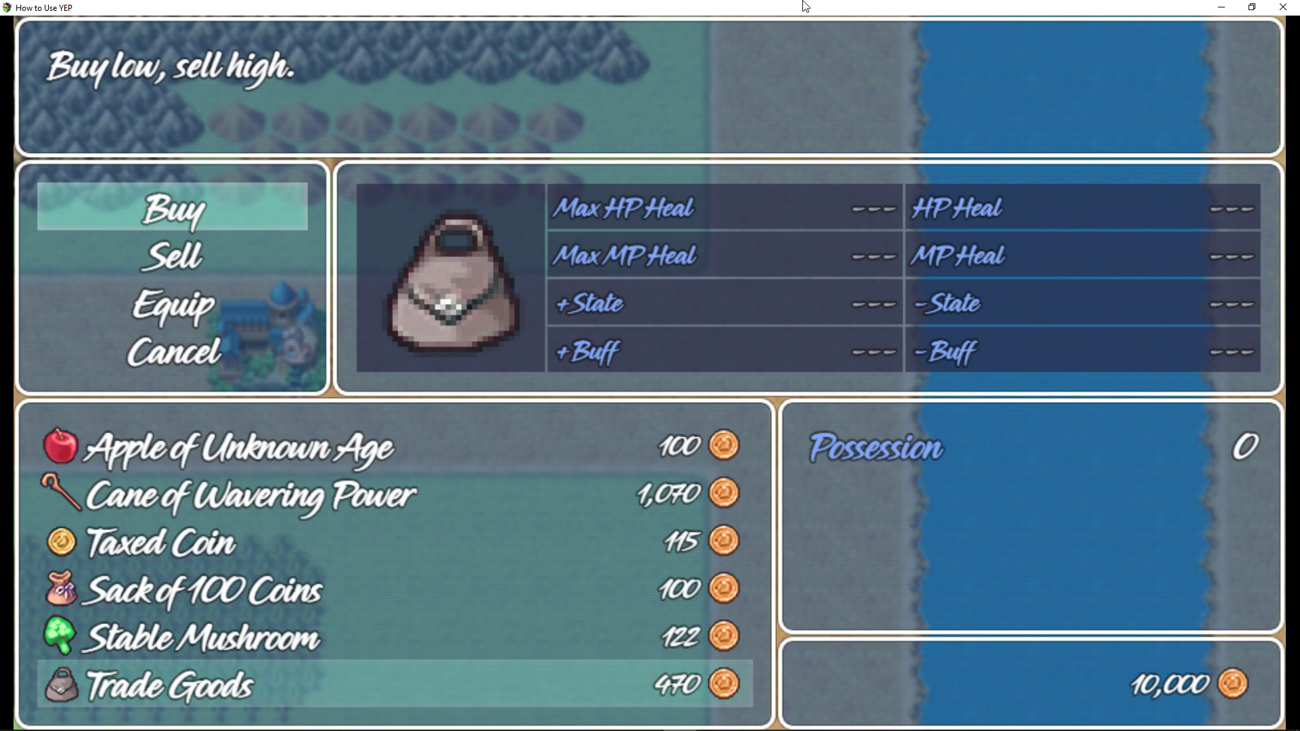
- Leave and re-enter the castle shop until the prices reroll
key("Escape")
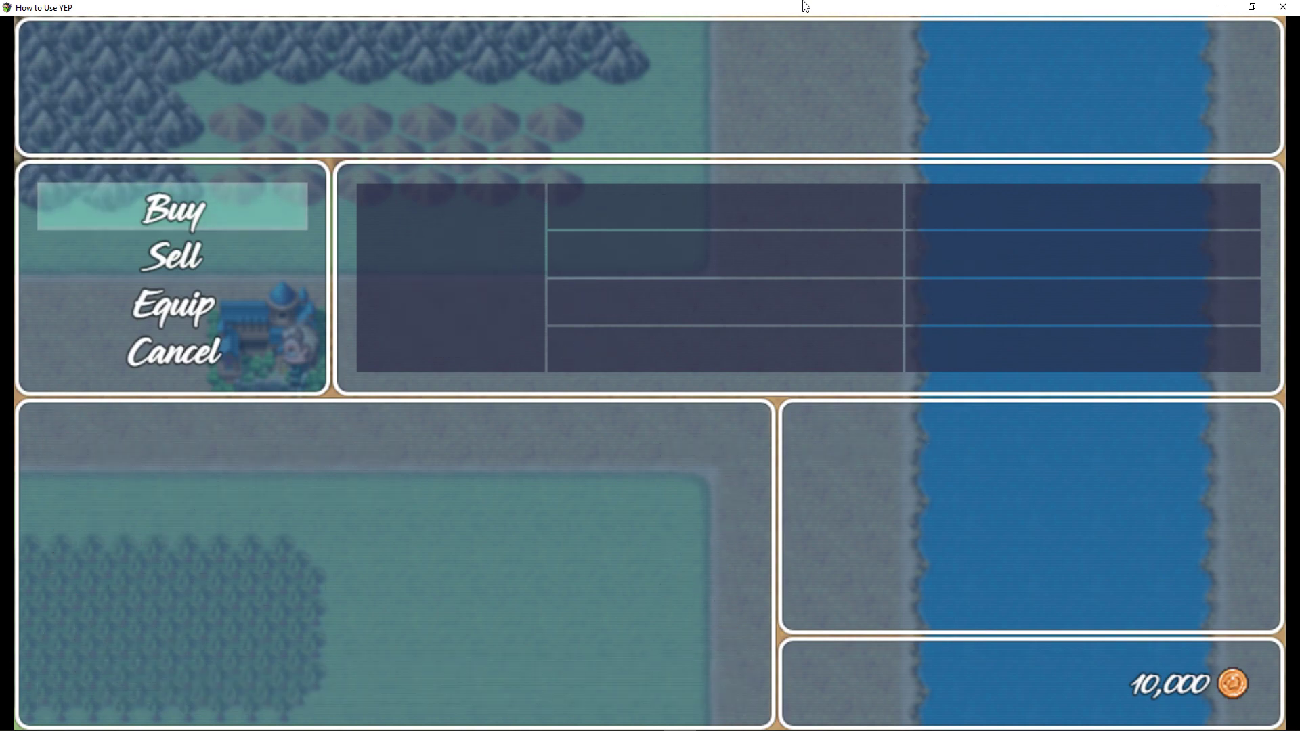
key("Escape")
key("Return")
key("Return")
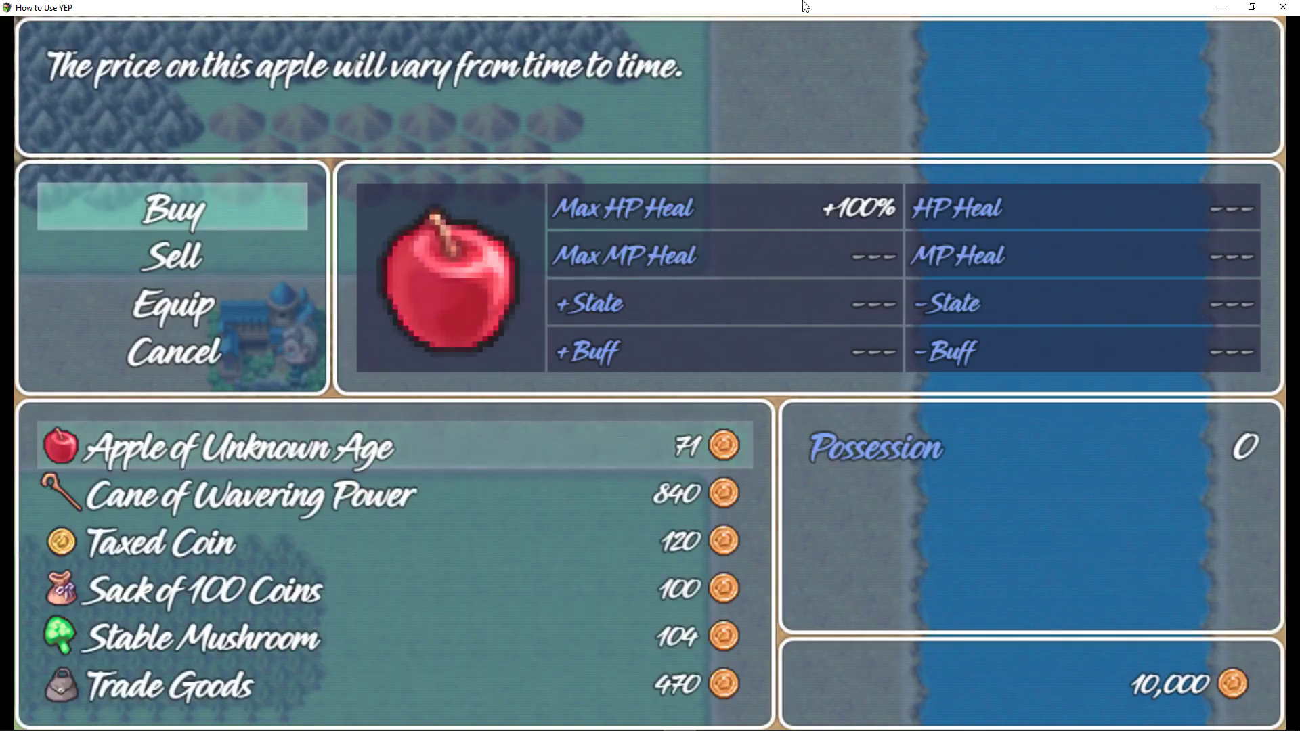
key("Down")
key("Escape")
key("Escape")
key("Right")
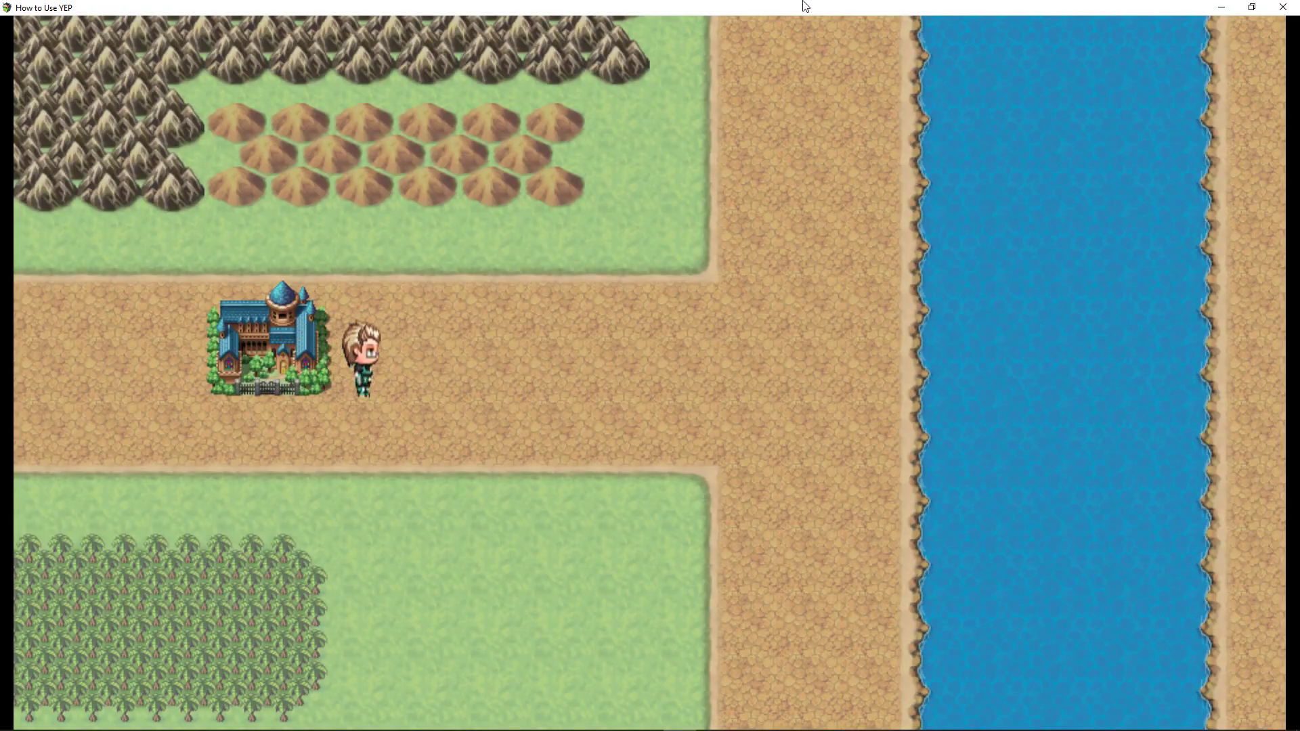
key("Left")
key("Return")
key("Return")
key("Down")
key("Down")
key("Down")
key("Down")
key("Down")
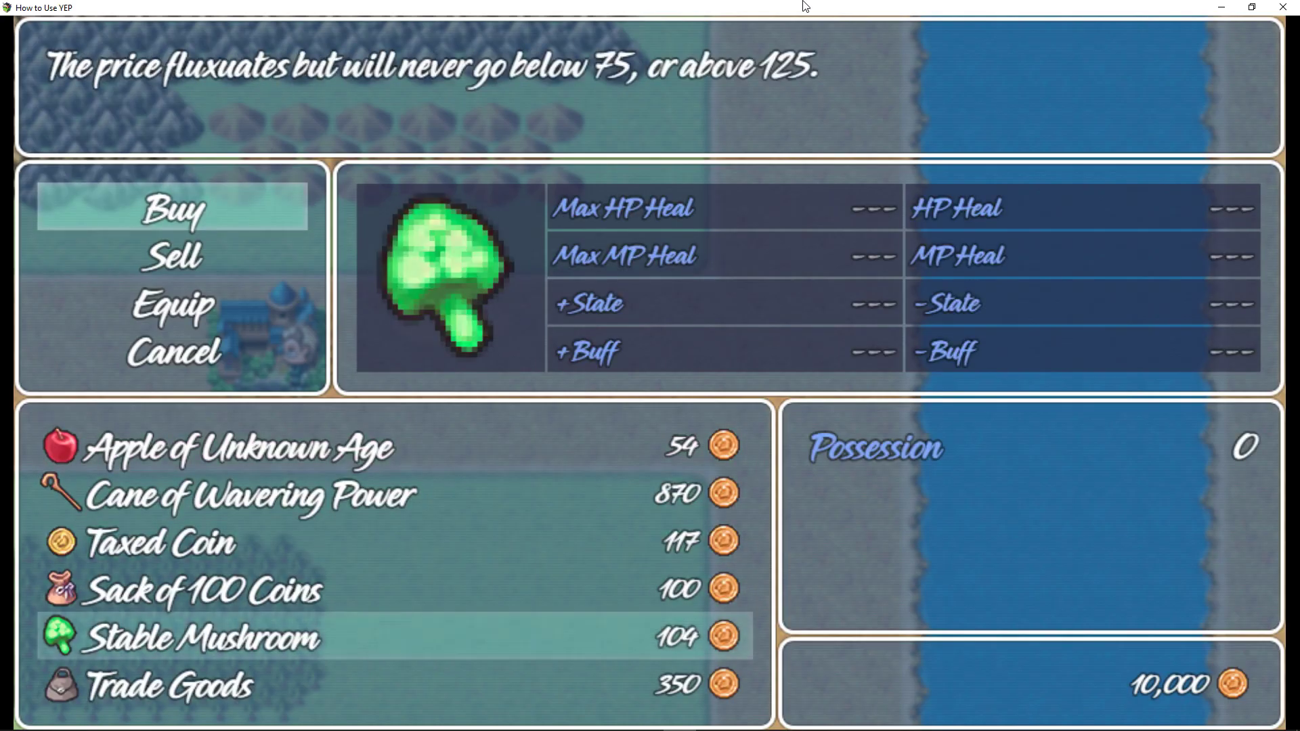
key("Return")
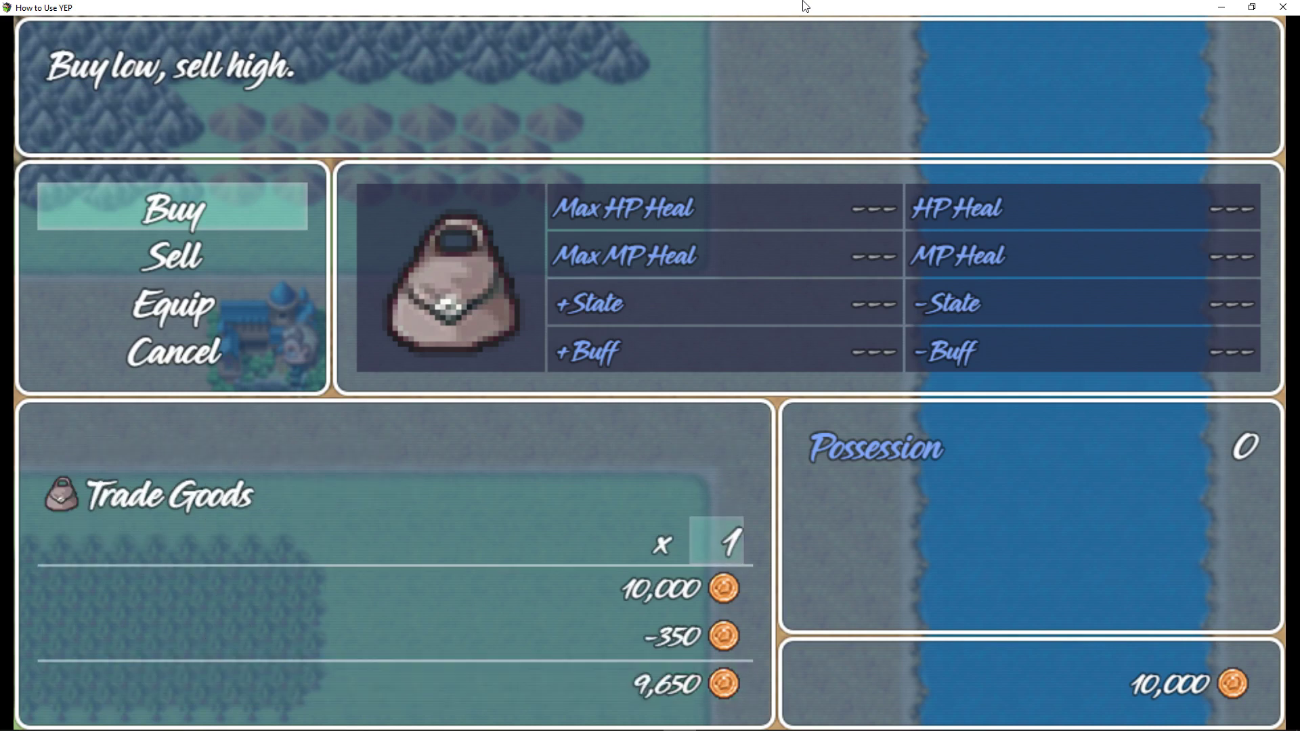
- Buy 28 Trade Goods at 350 each, leaving 200 gold
key("Up")
key("Left")
key("Left")
key("Left")
key("Up")
key("Up")
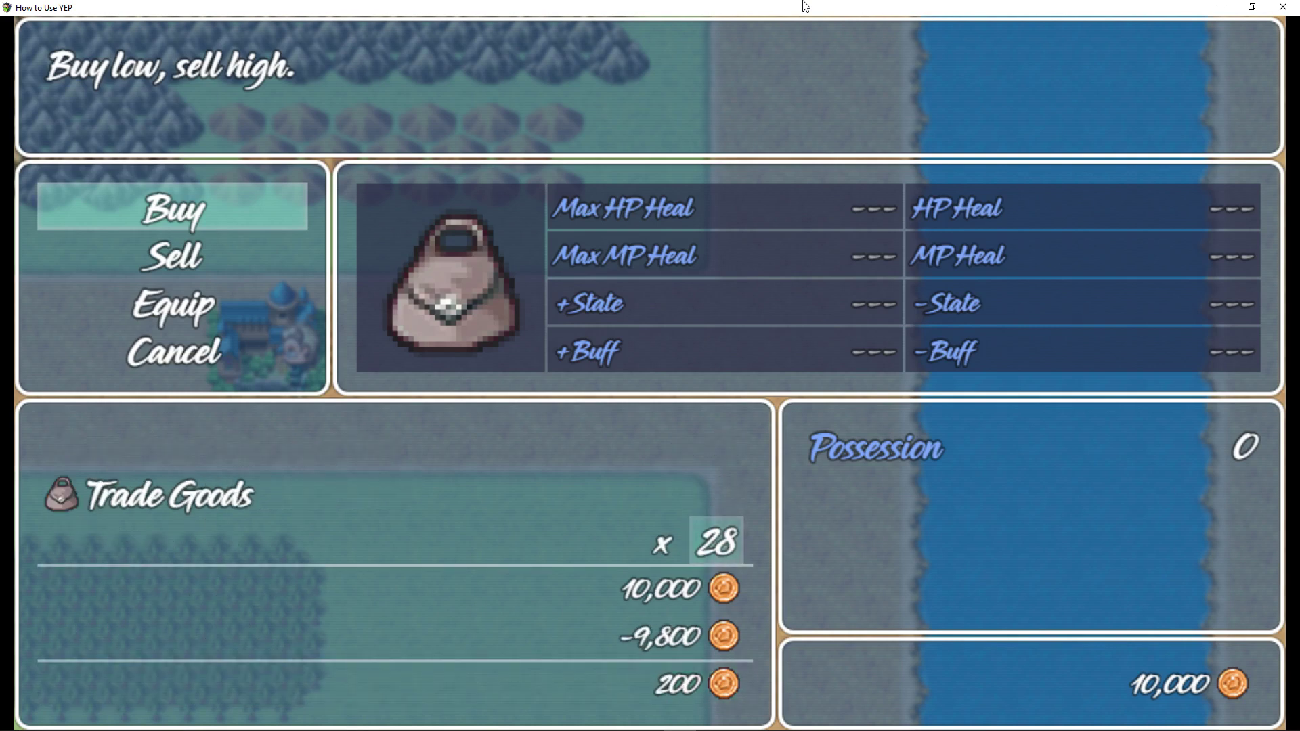
key("Return")
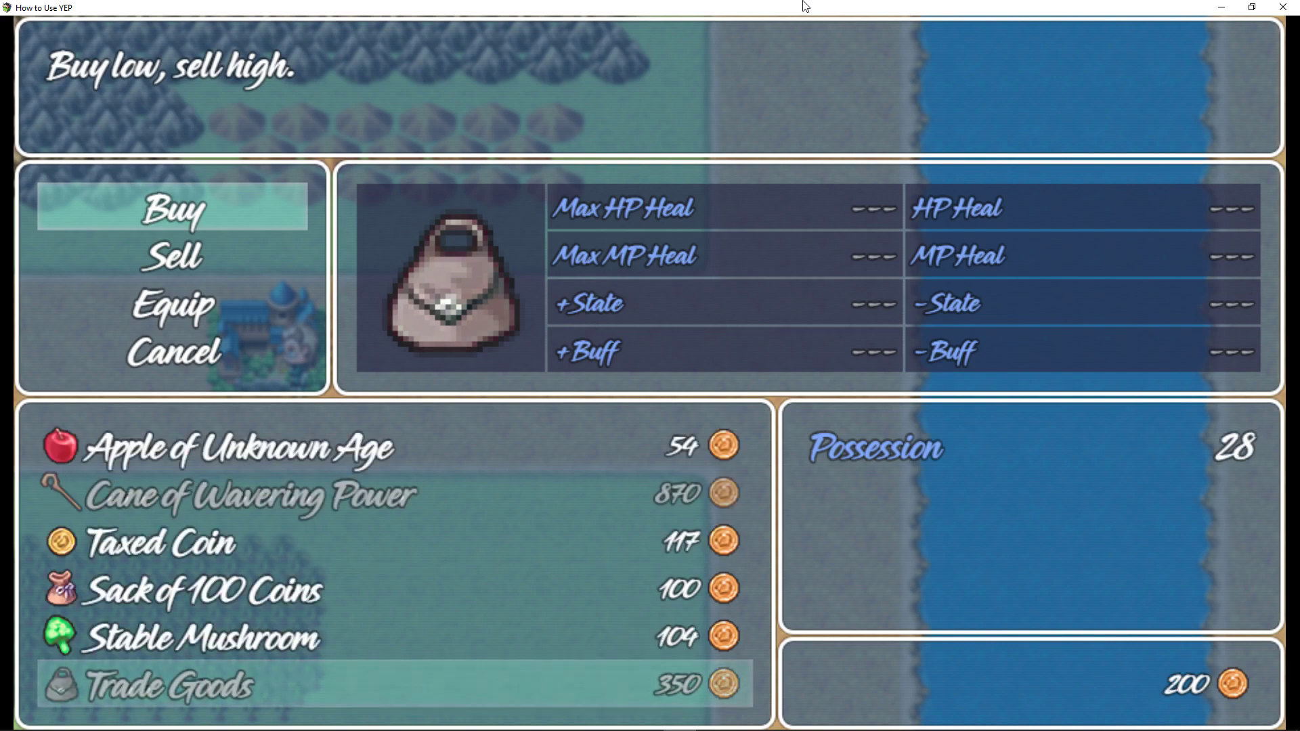
key("Escape")
key("Escape")
- Walk to the ship, sail to the river's east bank, and enter the village shop
key("Right")
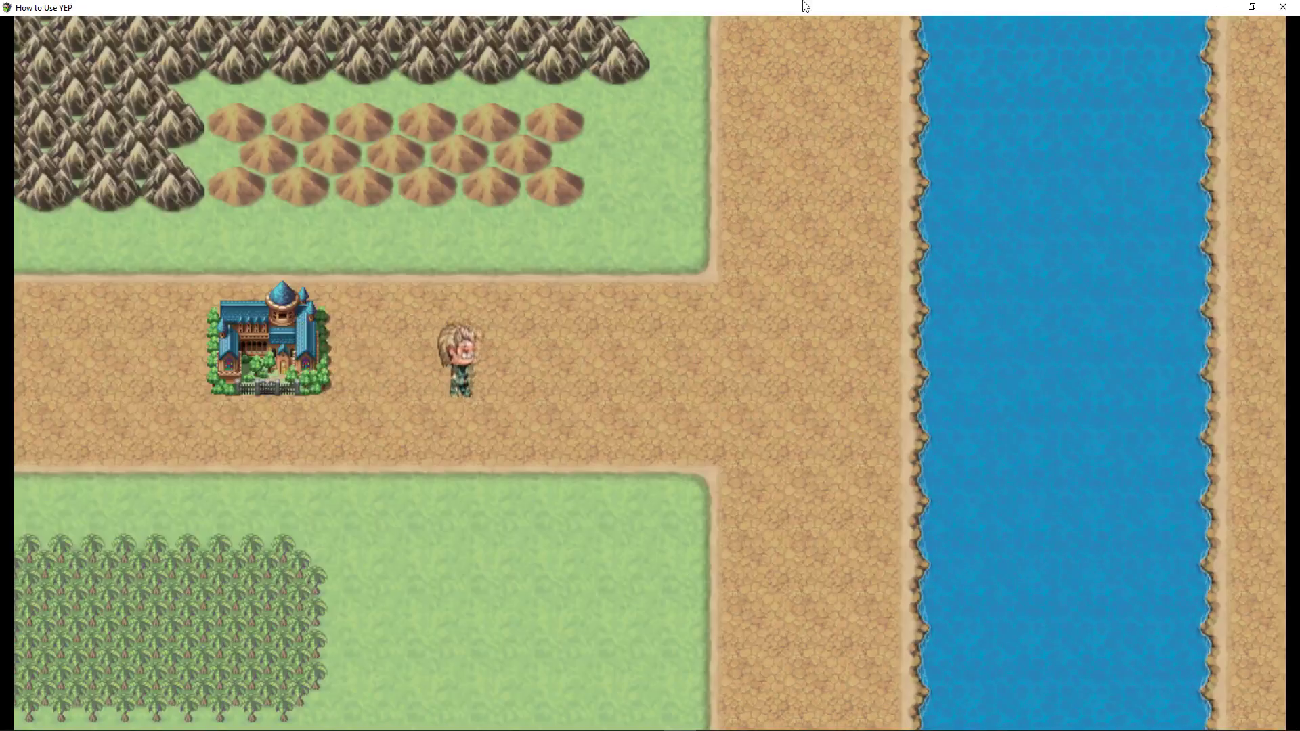
key("Down")
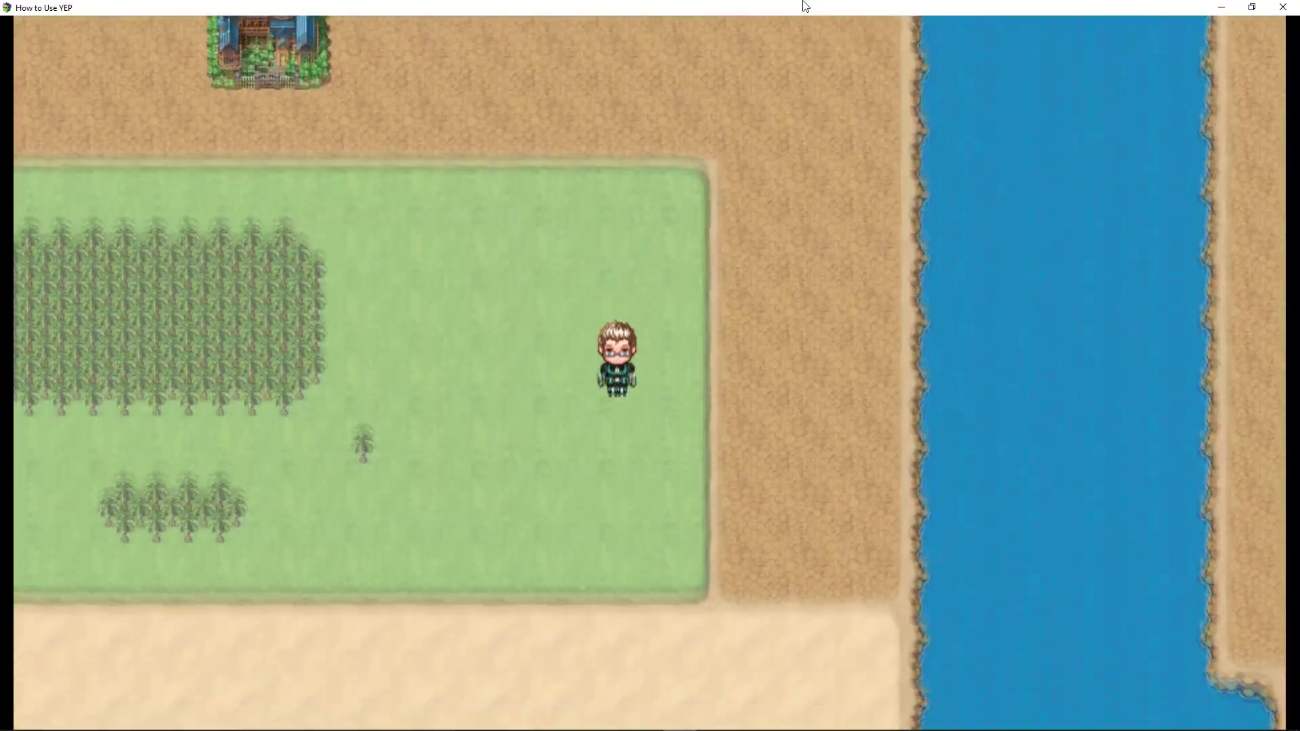
key("Right")
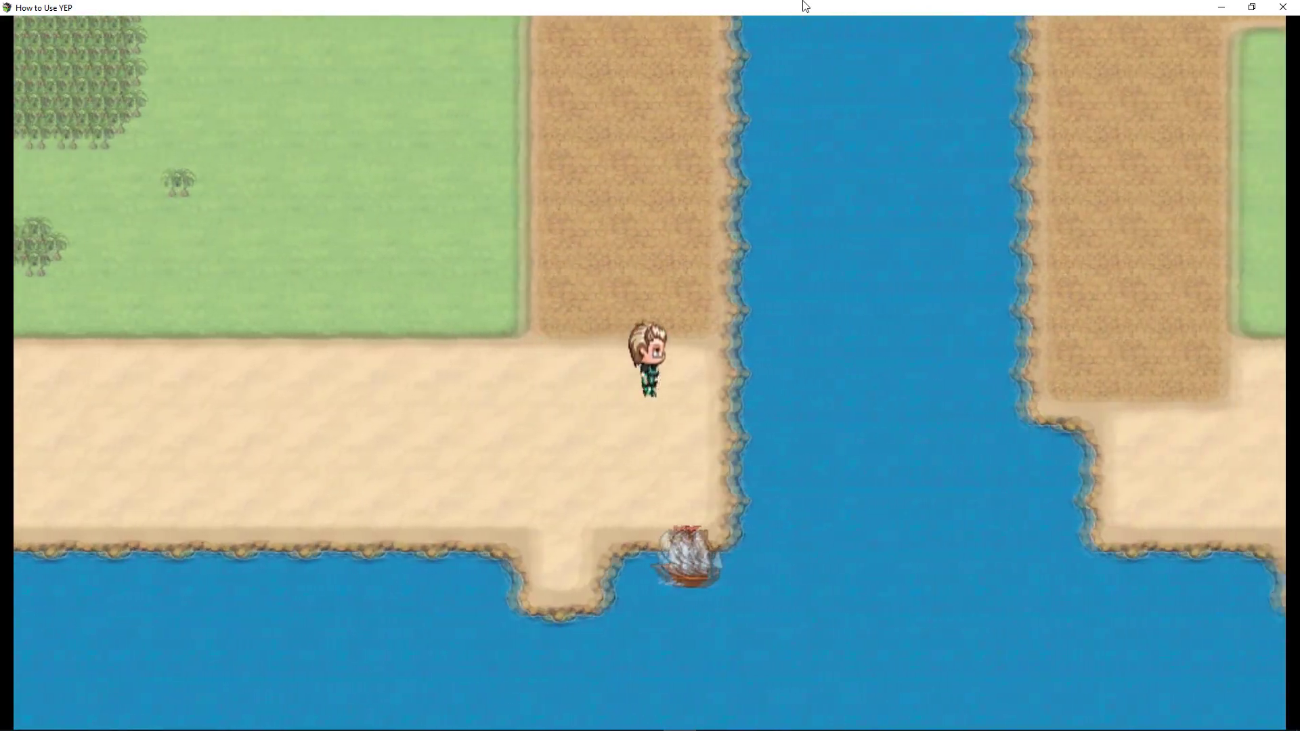
key("Down")
key("Return")
key("Up")
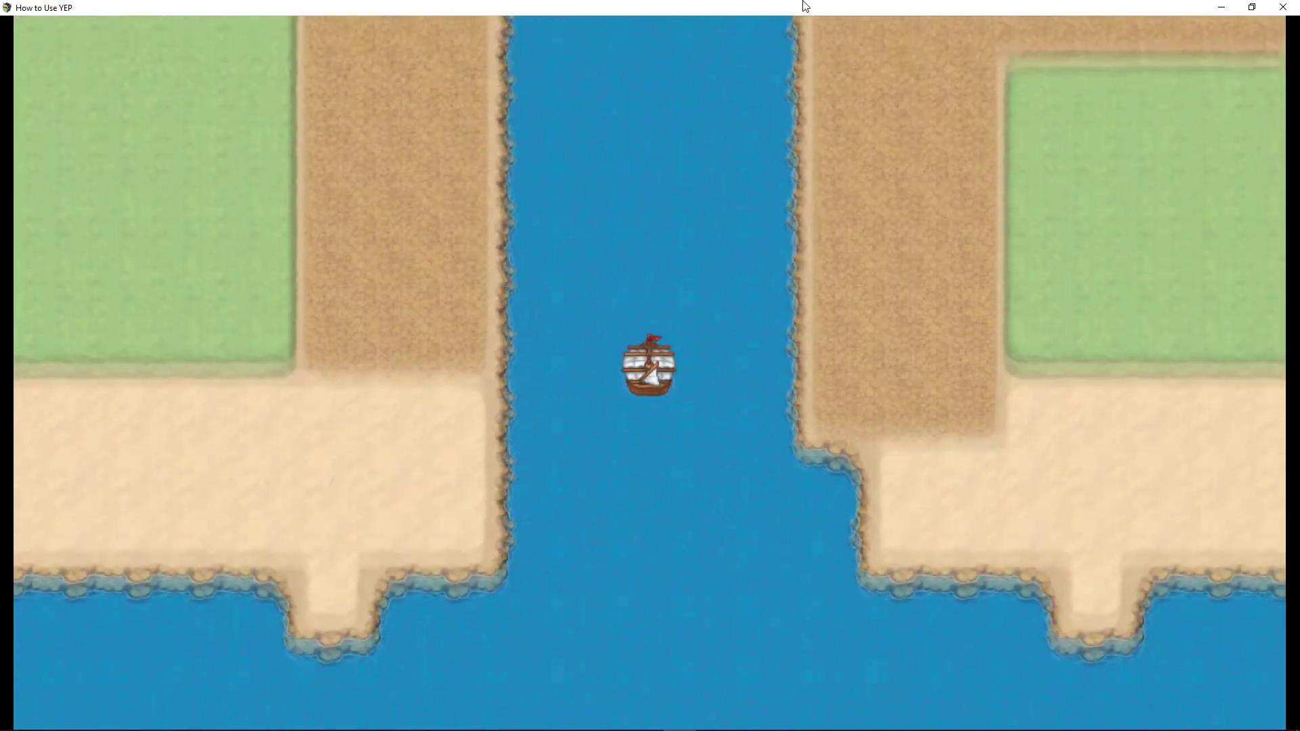
key("Right")
key("Return")
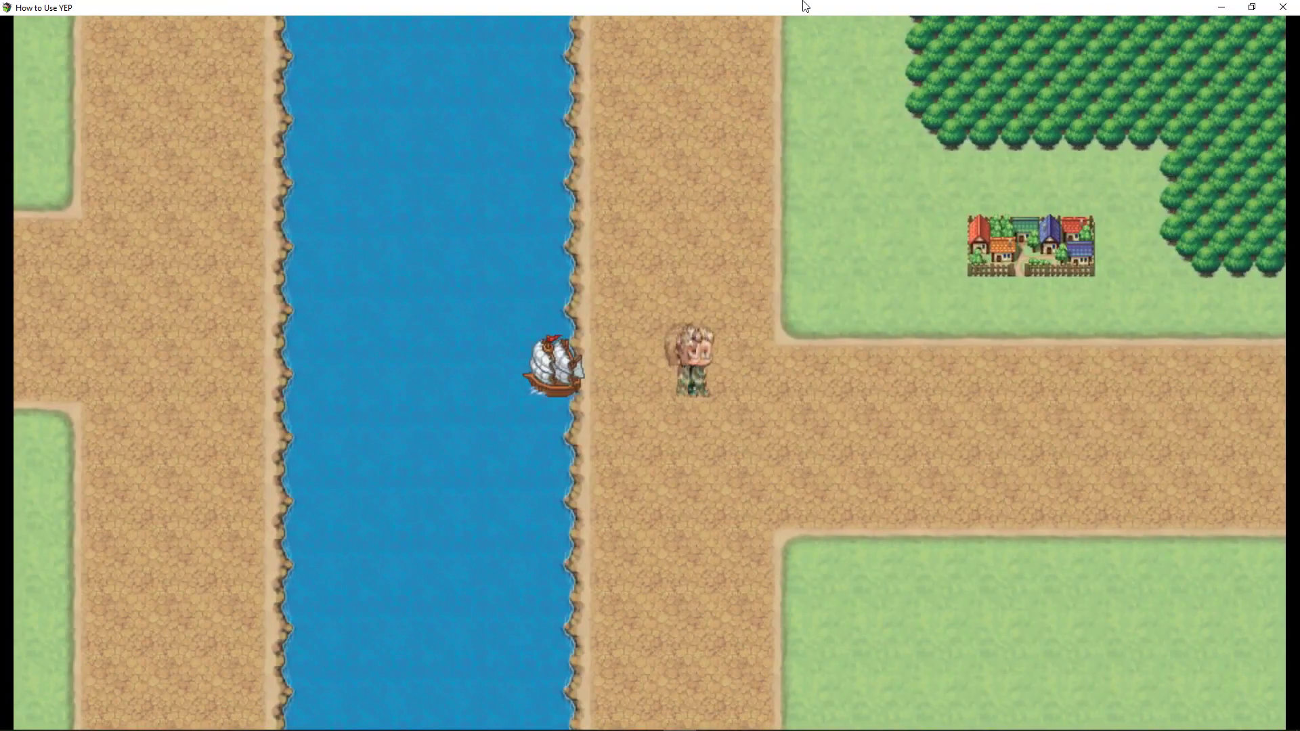
key("Right")
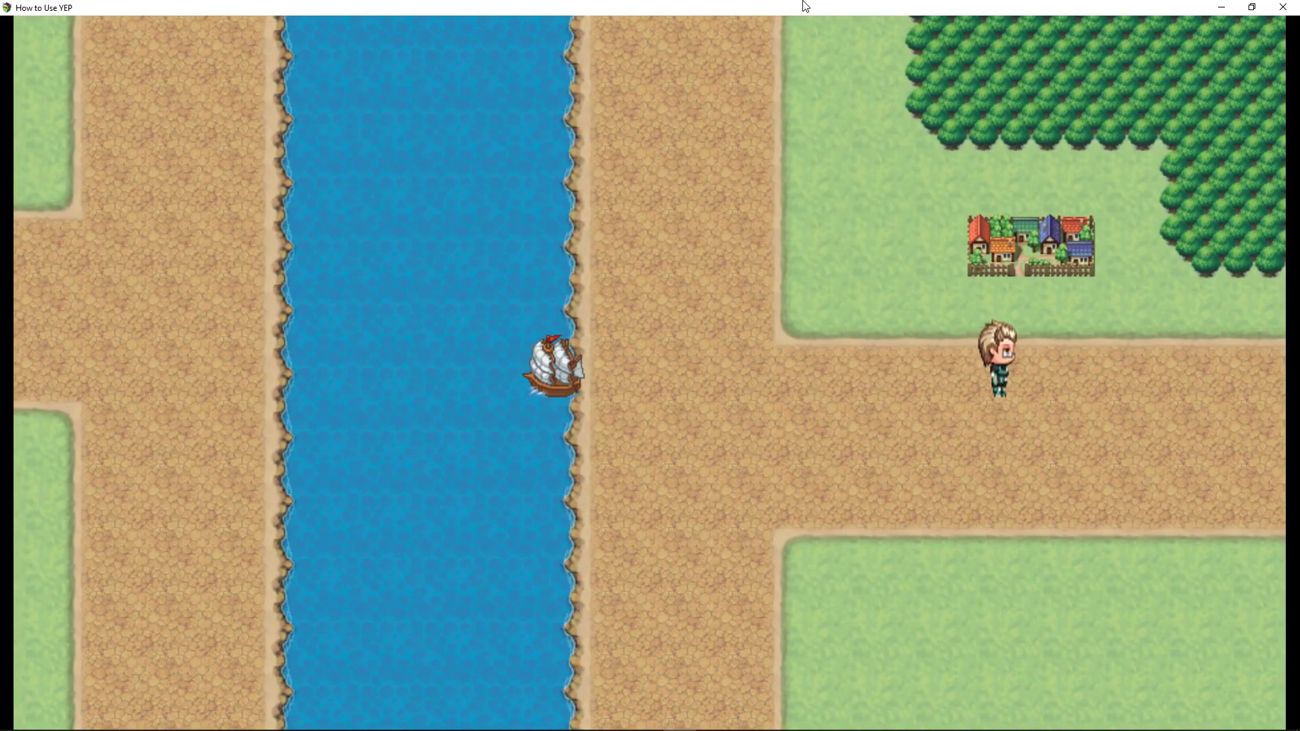
key("Up")
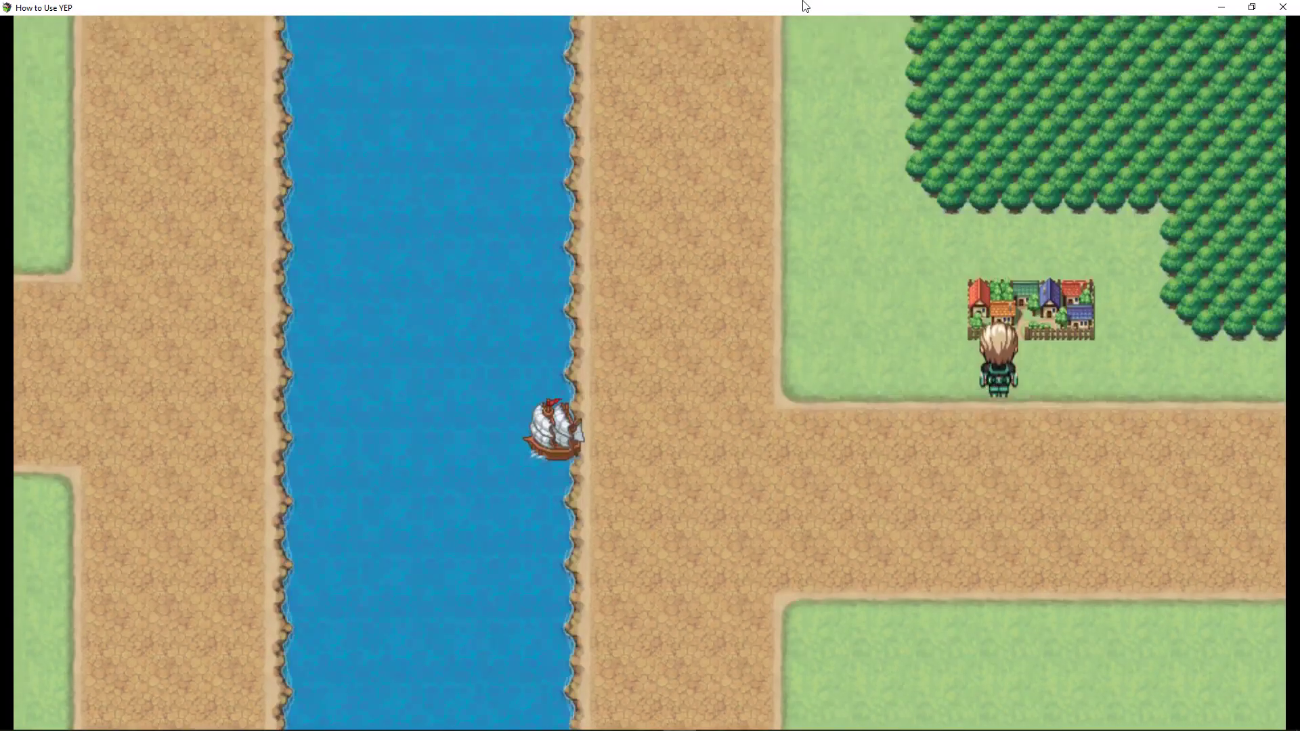
- Check the village's Trade Goods sell price and compare its buy list prices
key("Down")
key("Return")
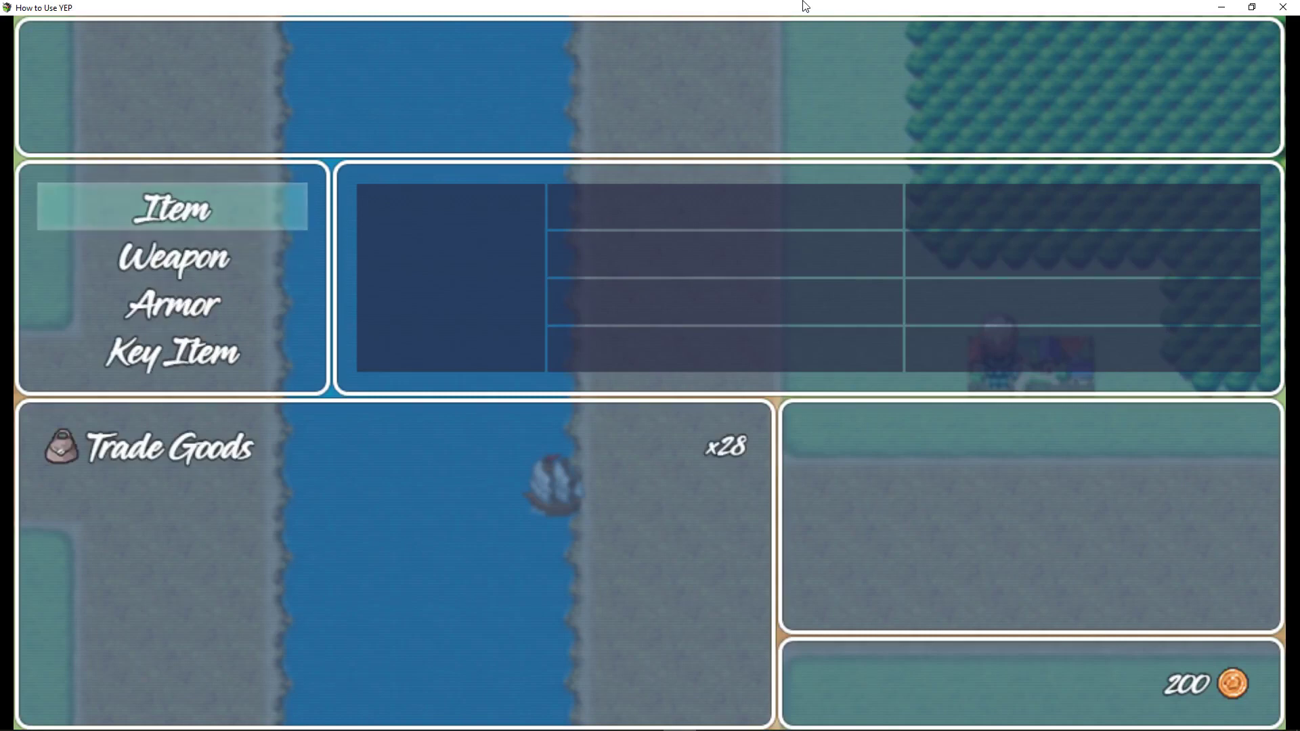
key("Return")
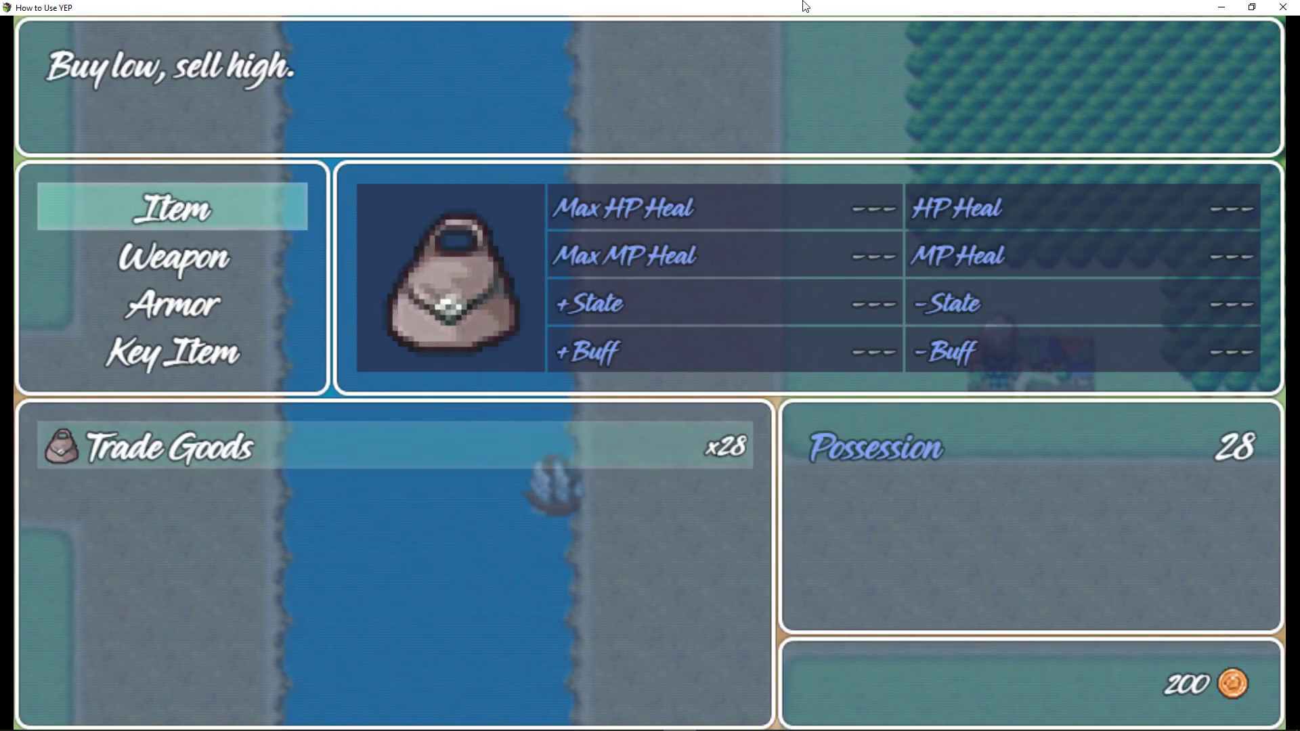
key("Escape")
key("Escape")
key("Up")
key("Return")
key("Down")
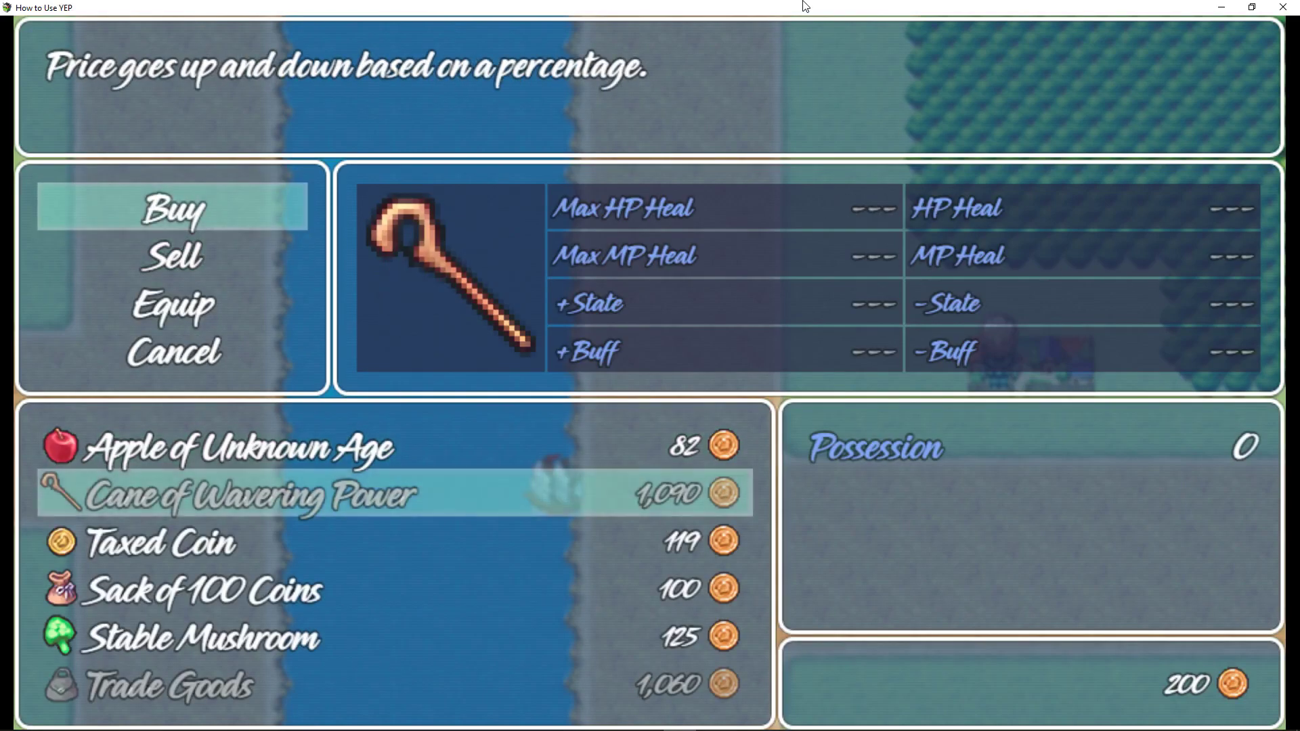
key("Down")
key("Down")
key("Down")
key("Down")
key("Up")
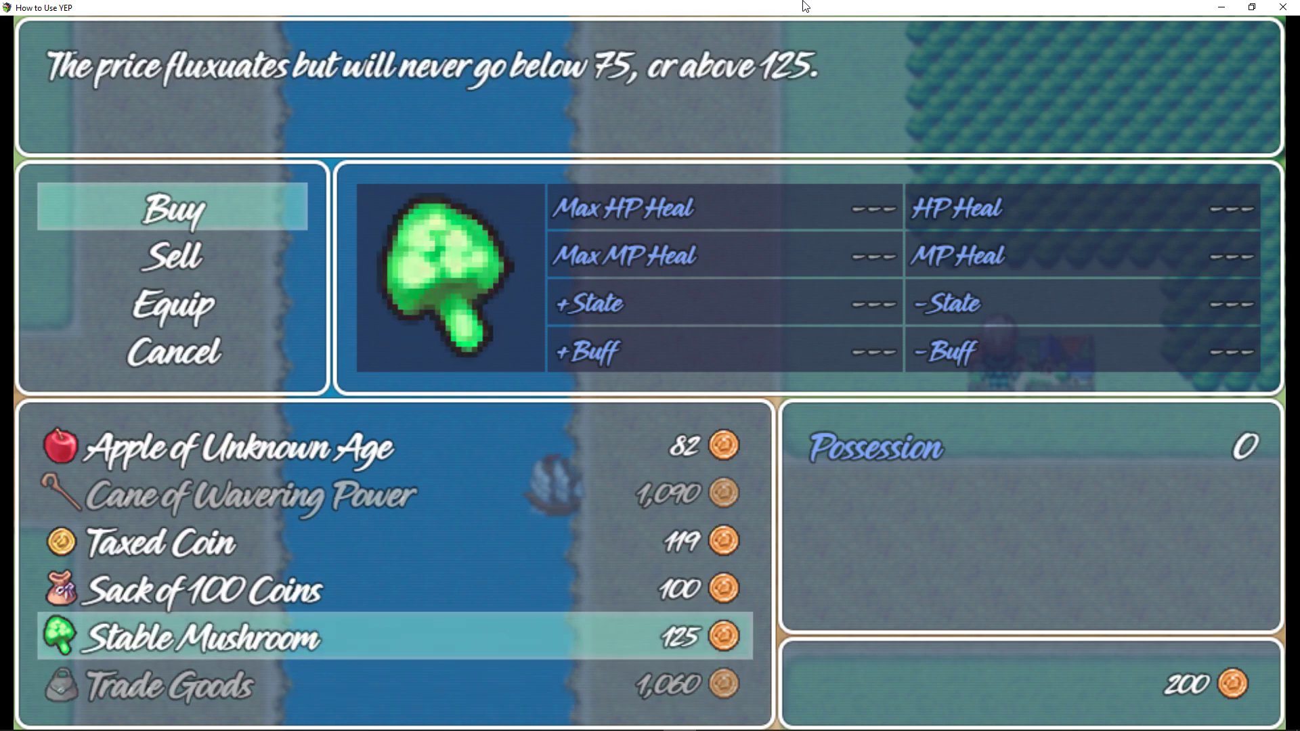
key("Escape")
key("Down")
- Re-enter the village shop to reroll prices and recheck Trade Goods in the buy list
key("Return")
key("Escape")
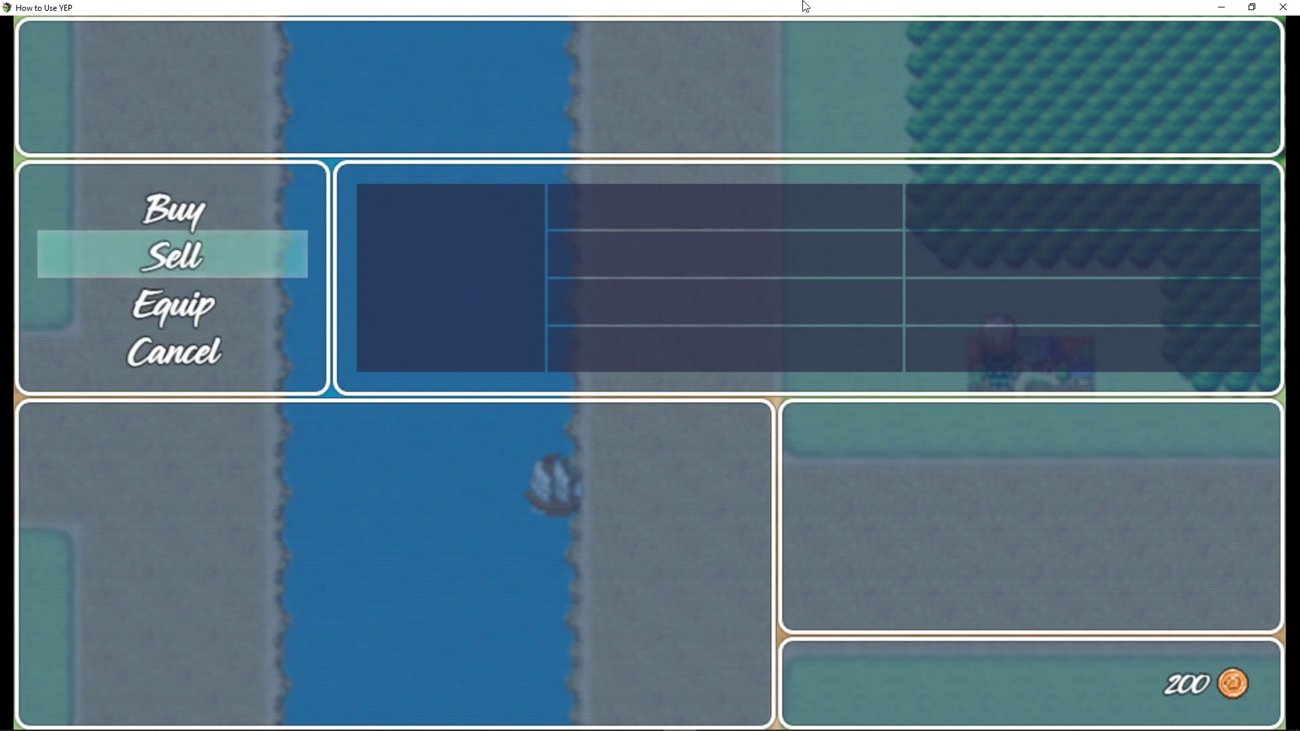
key("Escape")
key("Left")
key("Right")
key("Return")
key("Escape")
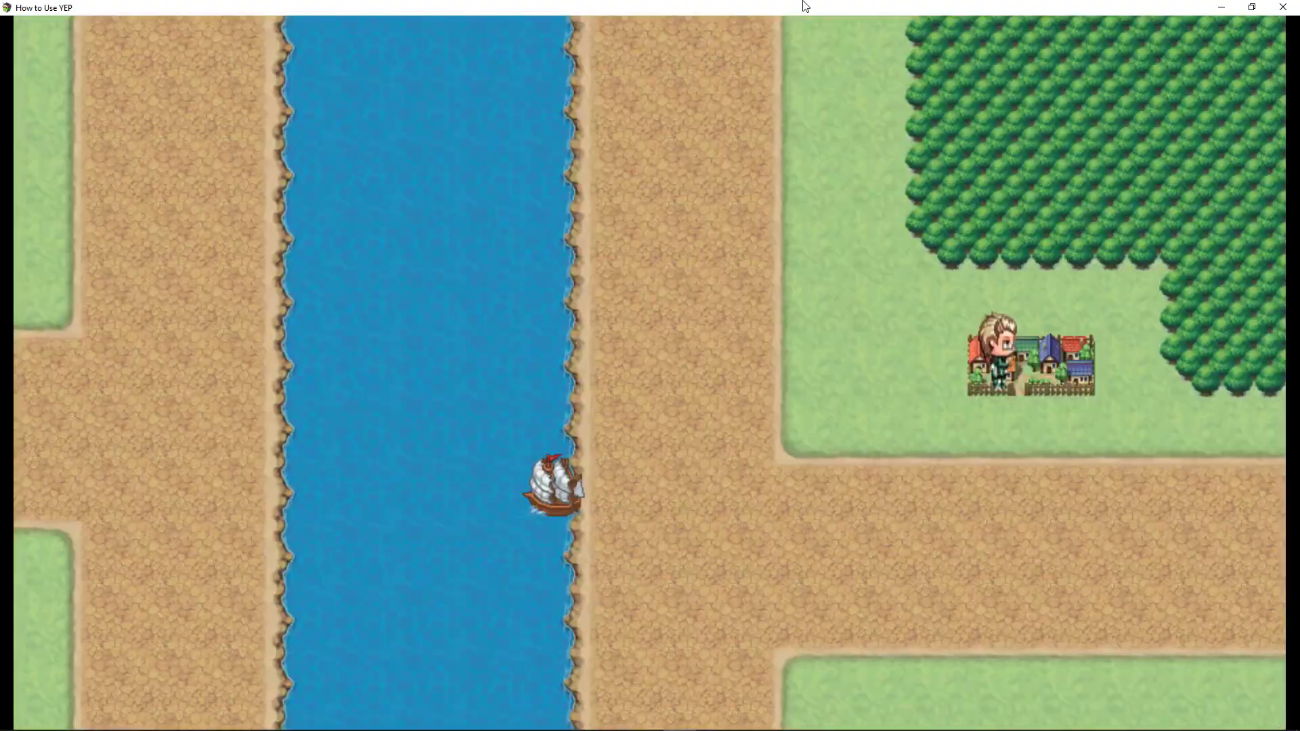
key("Left")
key("Right")
key("Return")
key("Return")
key("Return")
key("Escape")
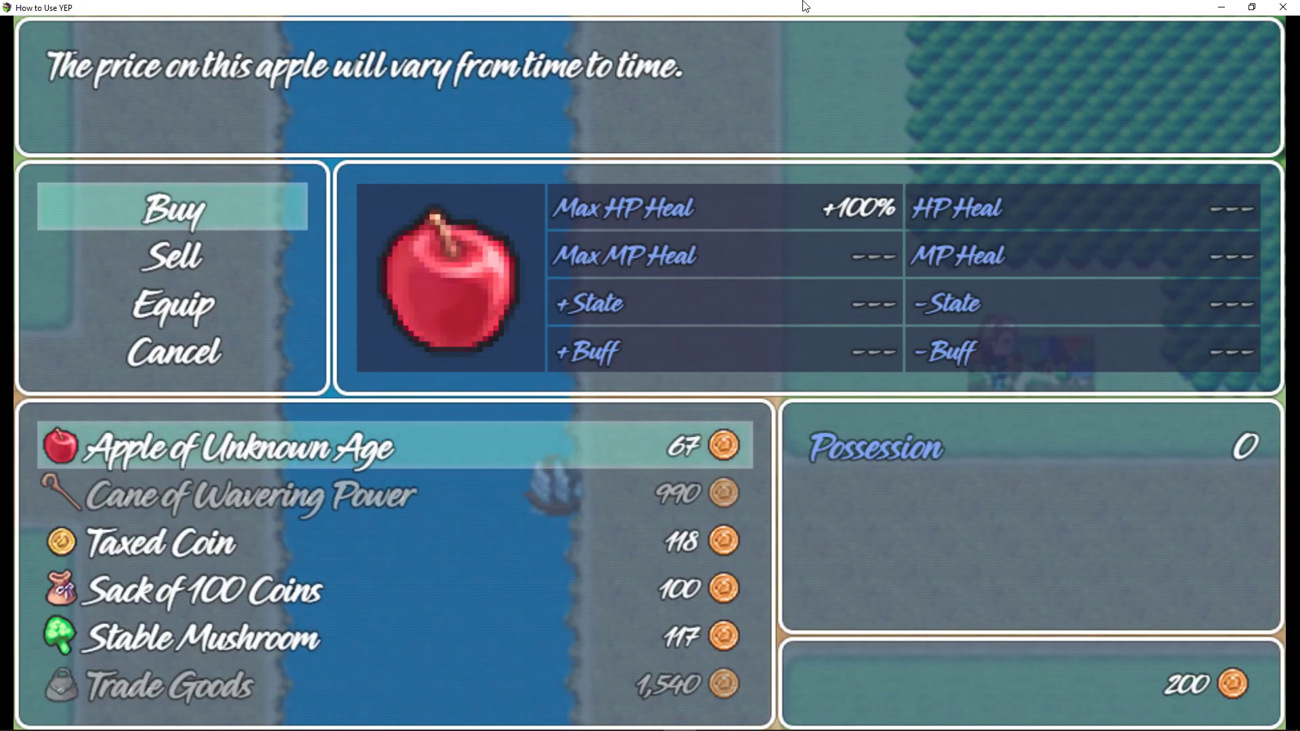
key("Up")
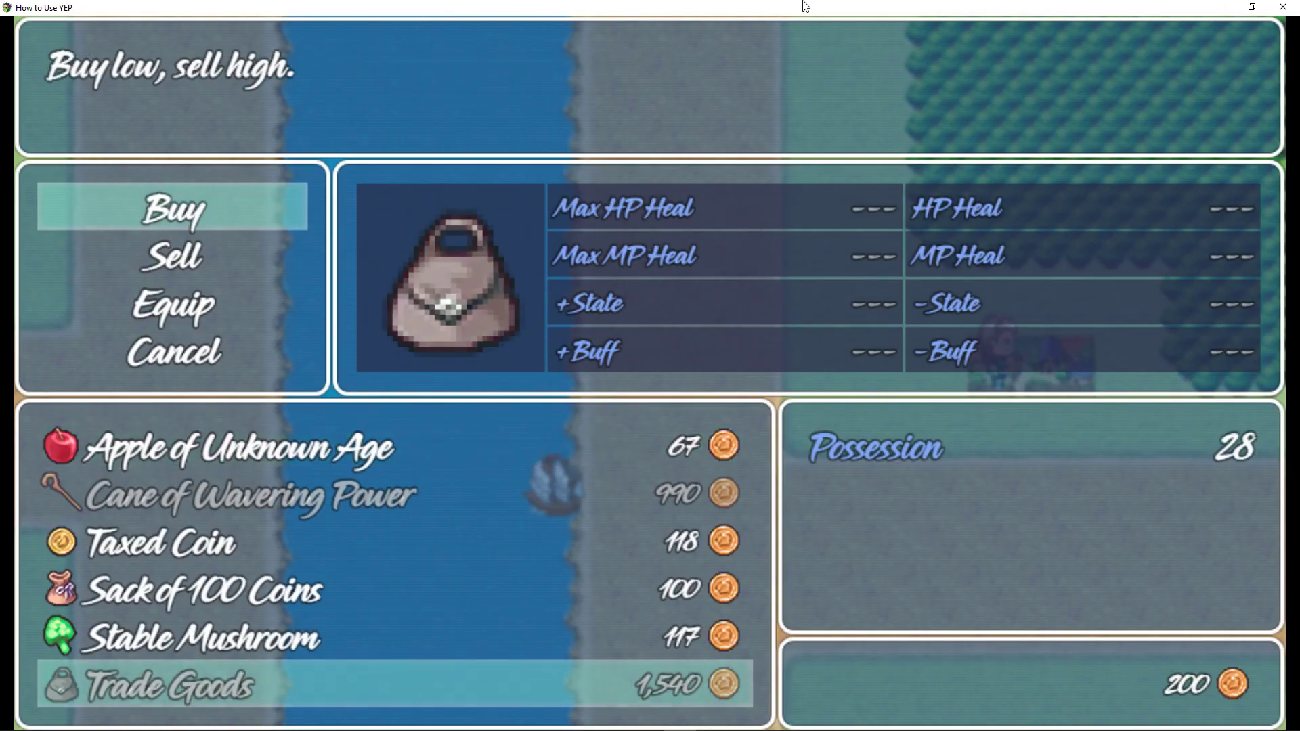
key("Escape")
- Sell all 28 Trade Goods for 14,000, bringing gold to 14,200
key("Down")
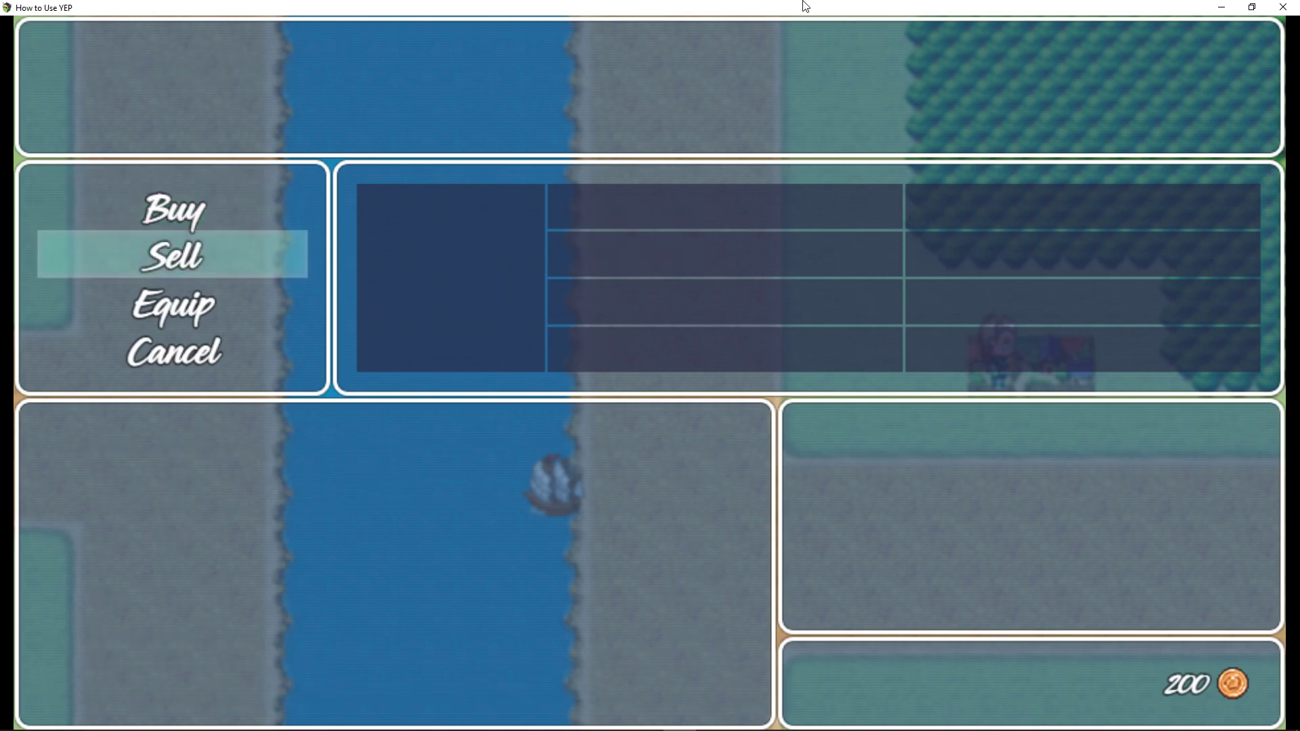
key("Return")
key("Return")
key("Return")
key("Up")
key("Up")
key("Up")
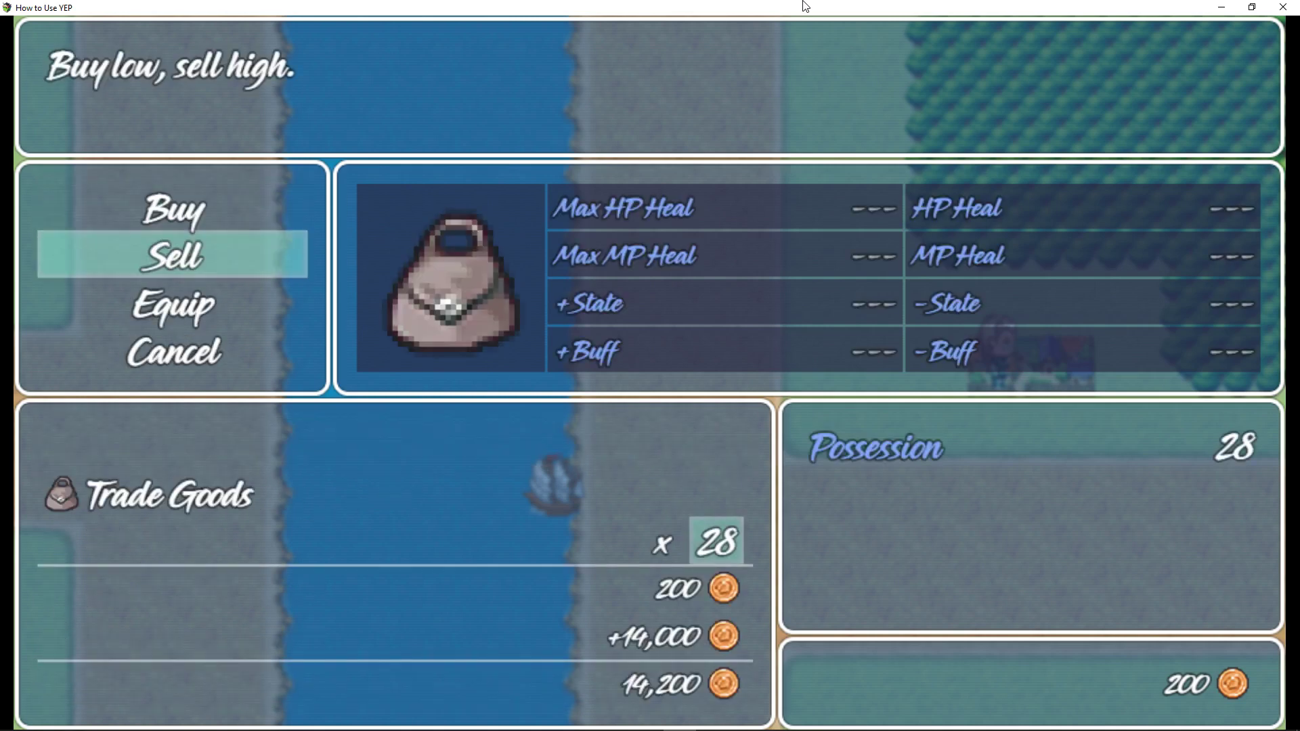
key("Return")
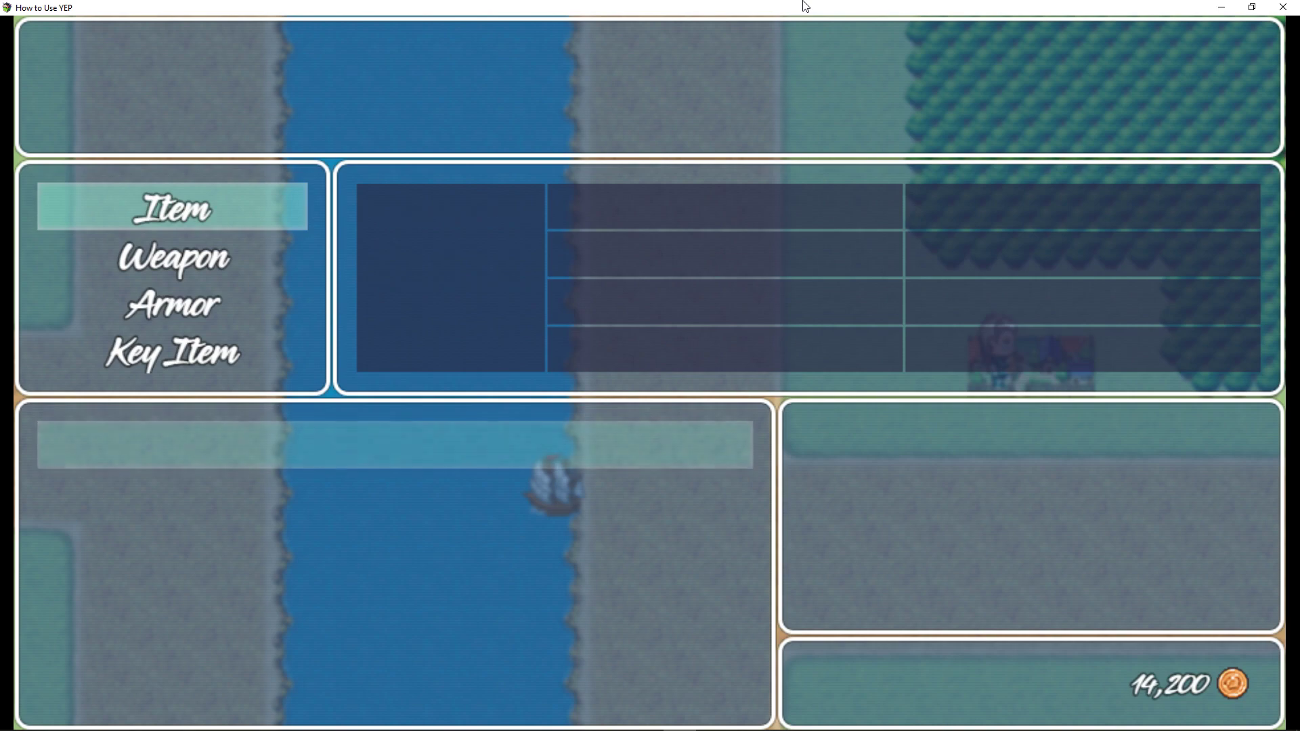
key("Escape")
key("Escape")
- Sail west across the river and walk back toward the castle
key("Left")
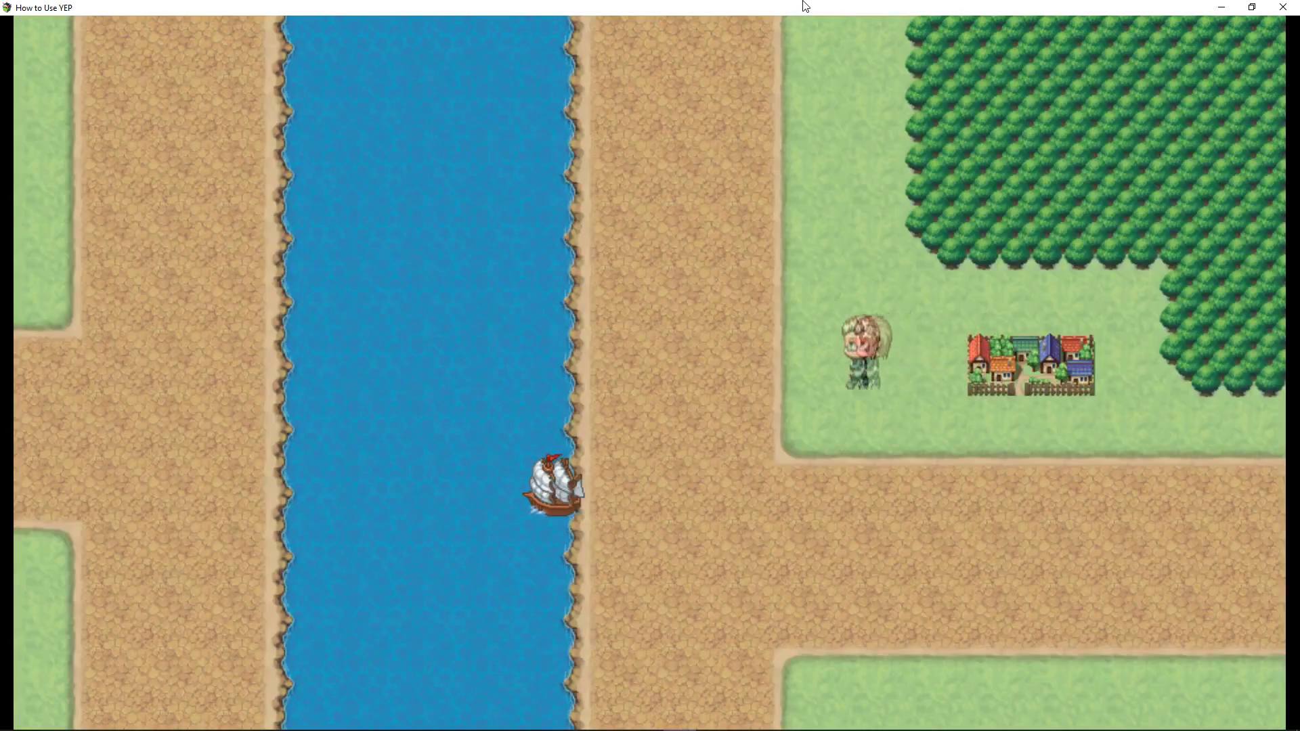
key("Return")
key("Left")
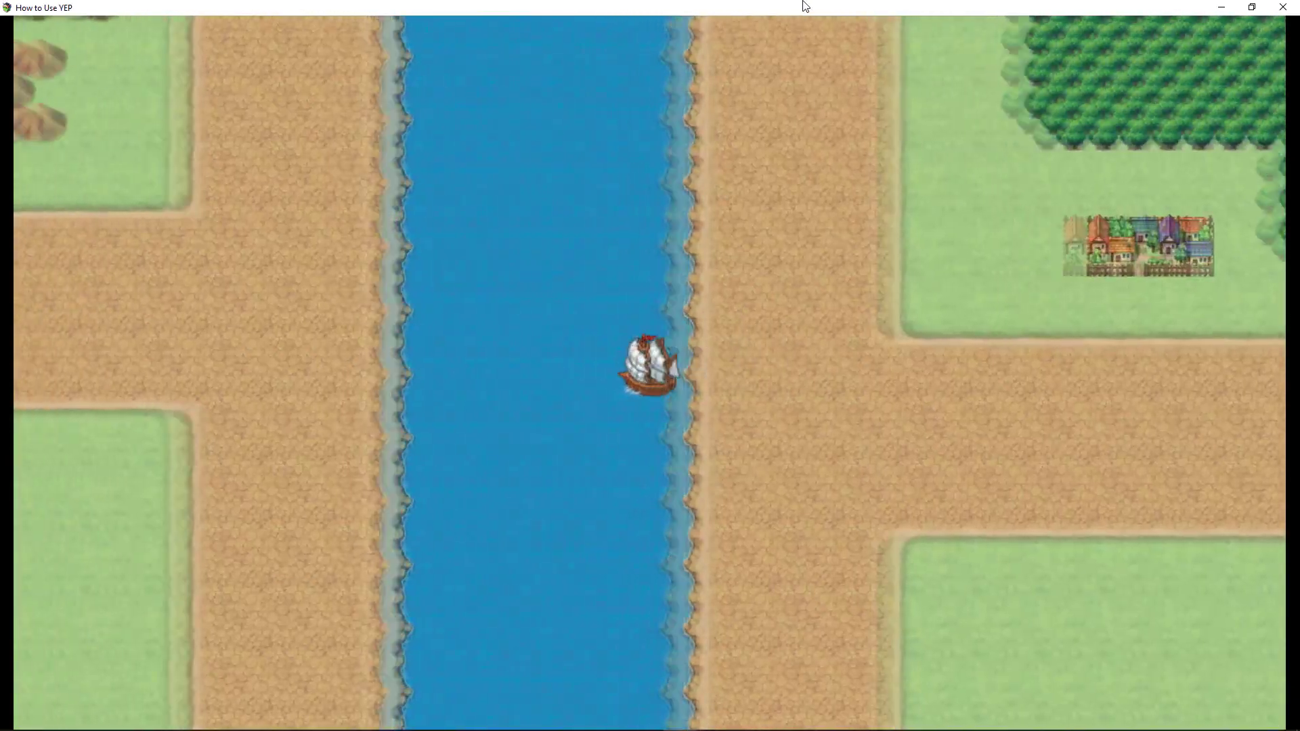
key("Return")
key("Left")
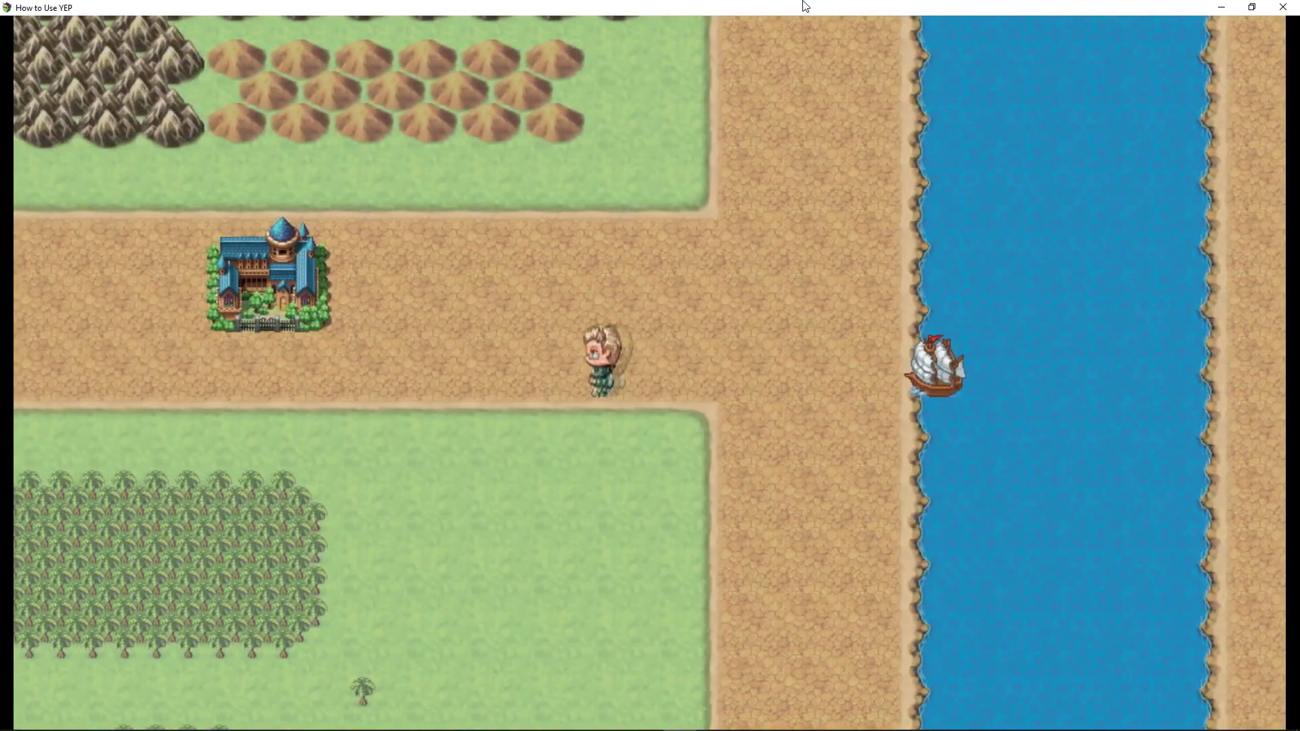
- Enter the castle shop, browse its sell categories down to Key Item, then leave
key("Left")
key("Return")
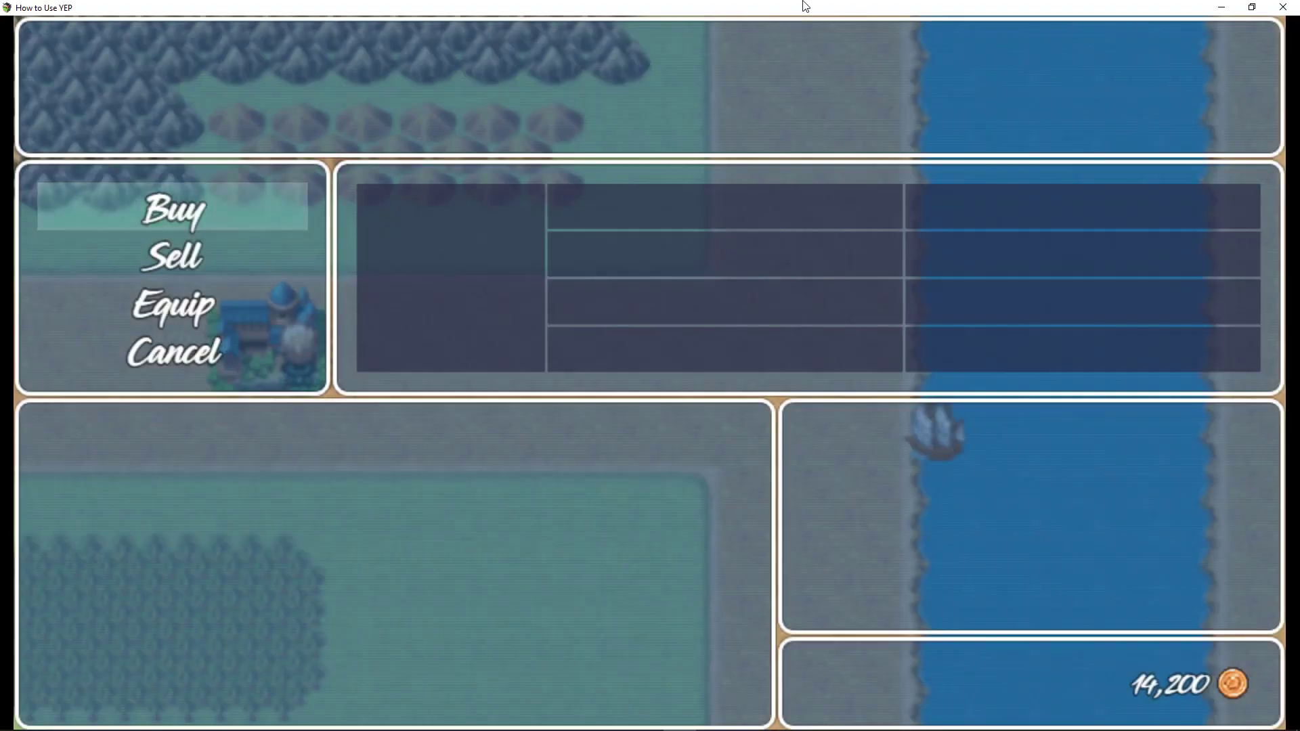
key("Down")
key("Return")
key("Down")
key("Down")
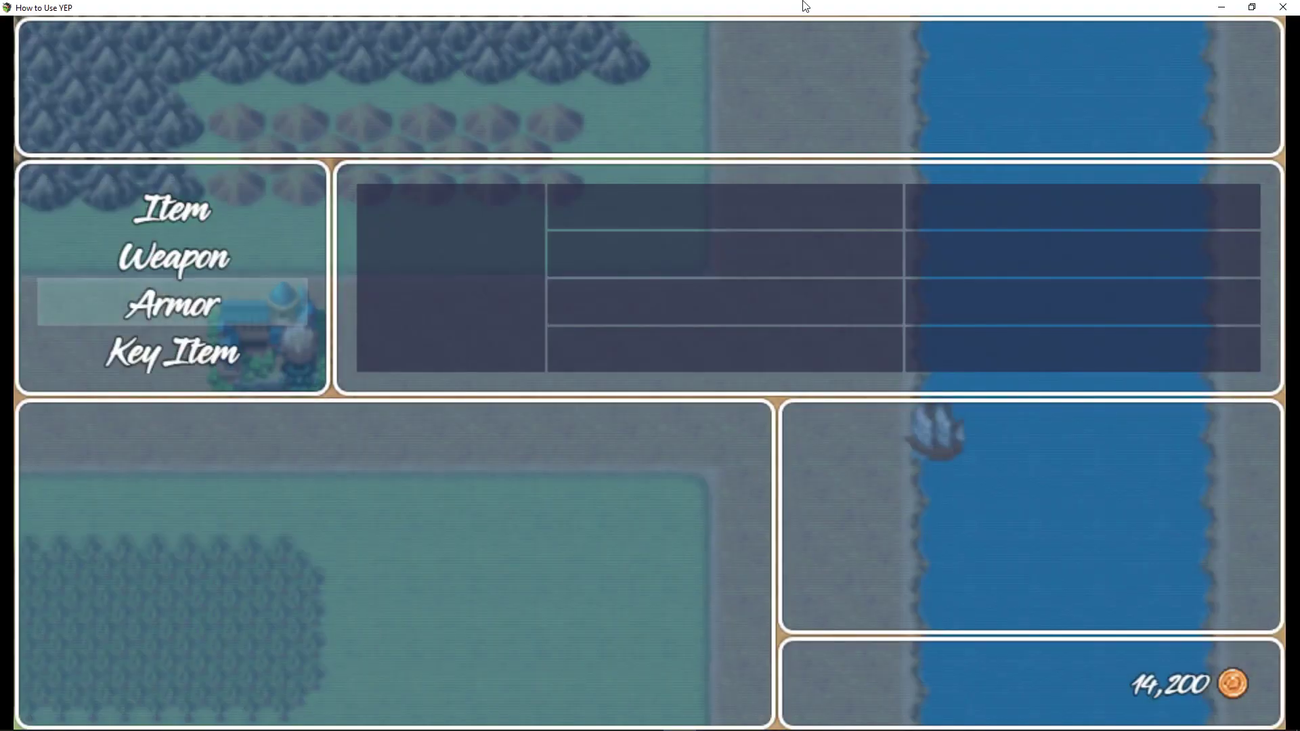
key("Down")
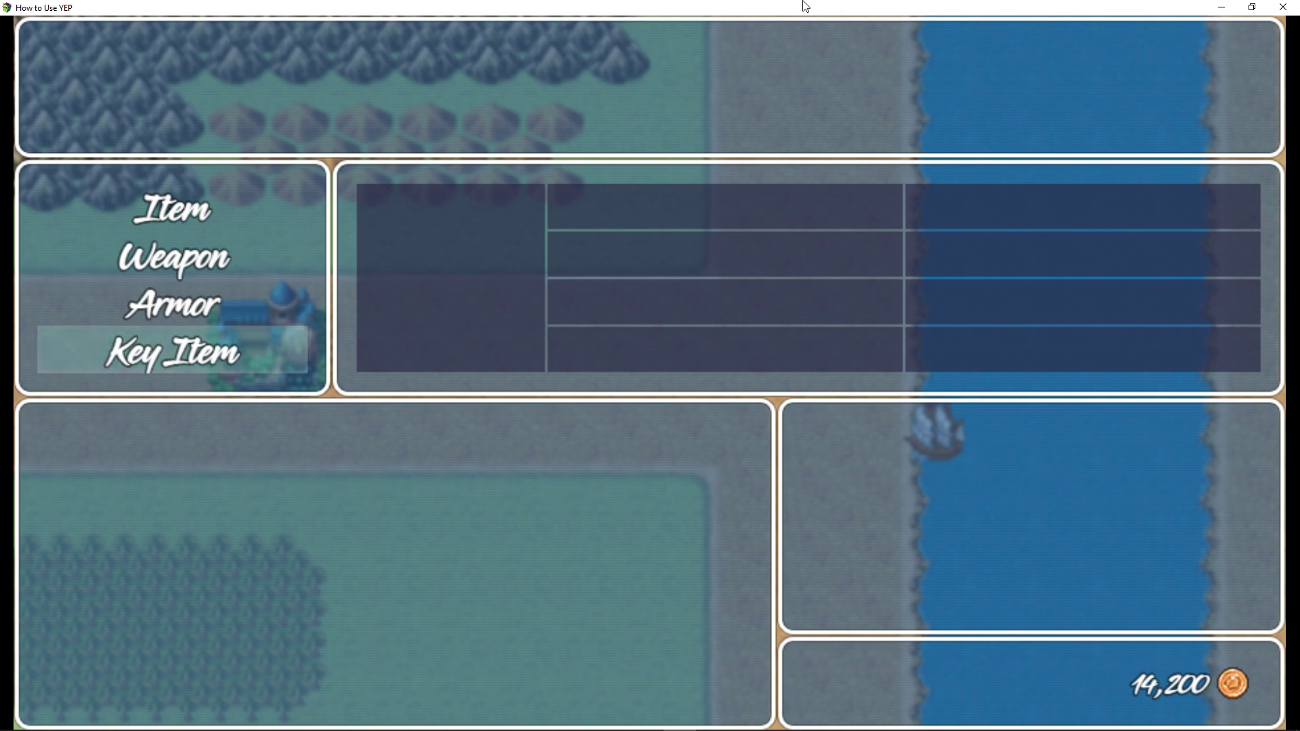
key("Up")
key("Up")
key("Down")
key("Down")
key("Up")
key("Down")
key("Escape")
- Re-enter the castle shop to look over the goods for sale, then leave to refresh prices
key("Escape")
key("Down")
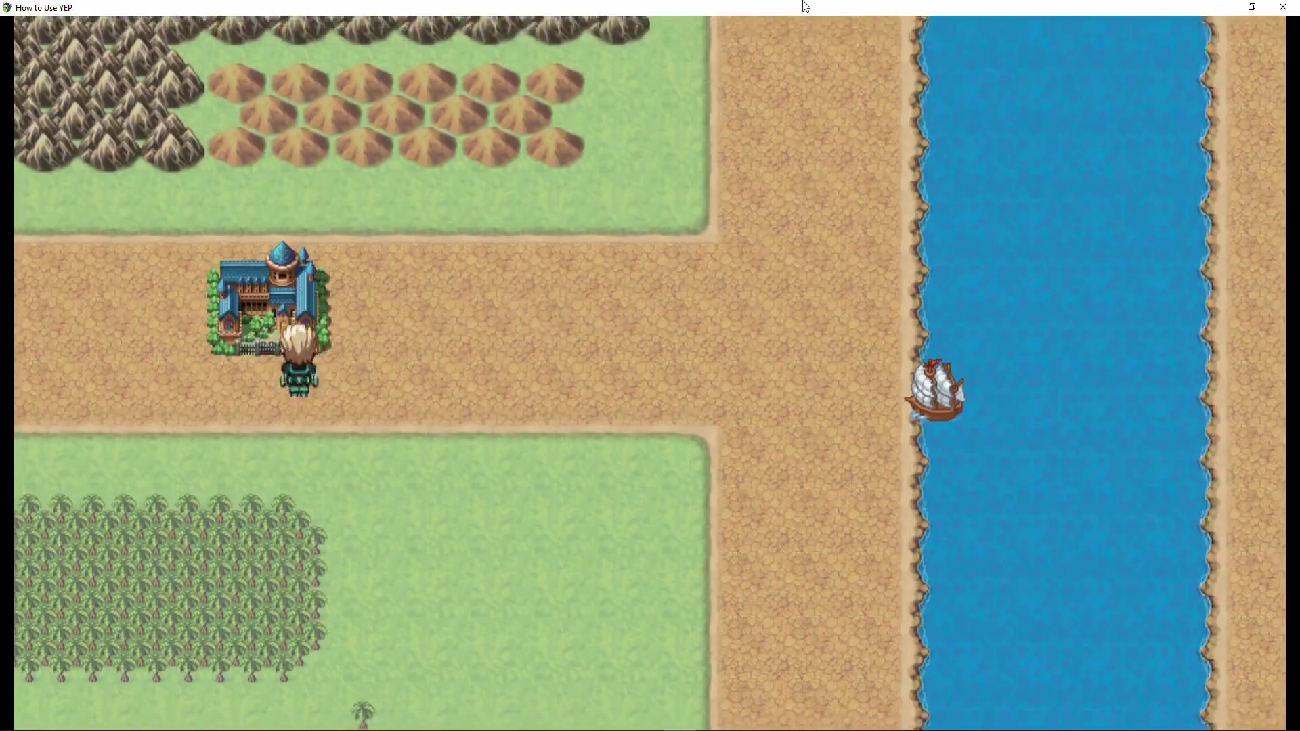
key("Up")
key("Return")
key("Return")
key("Escape")
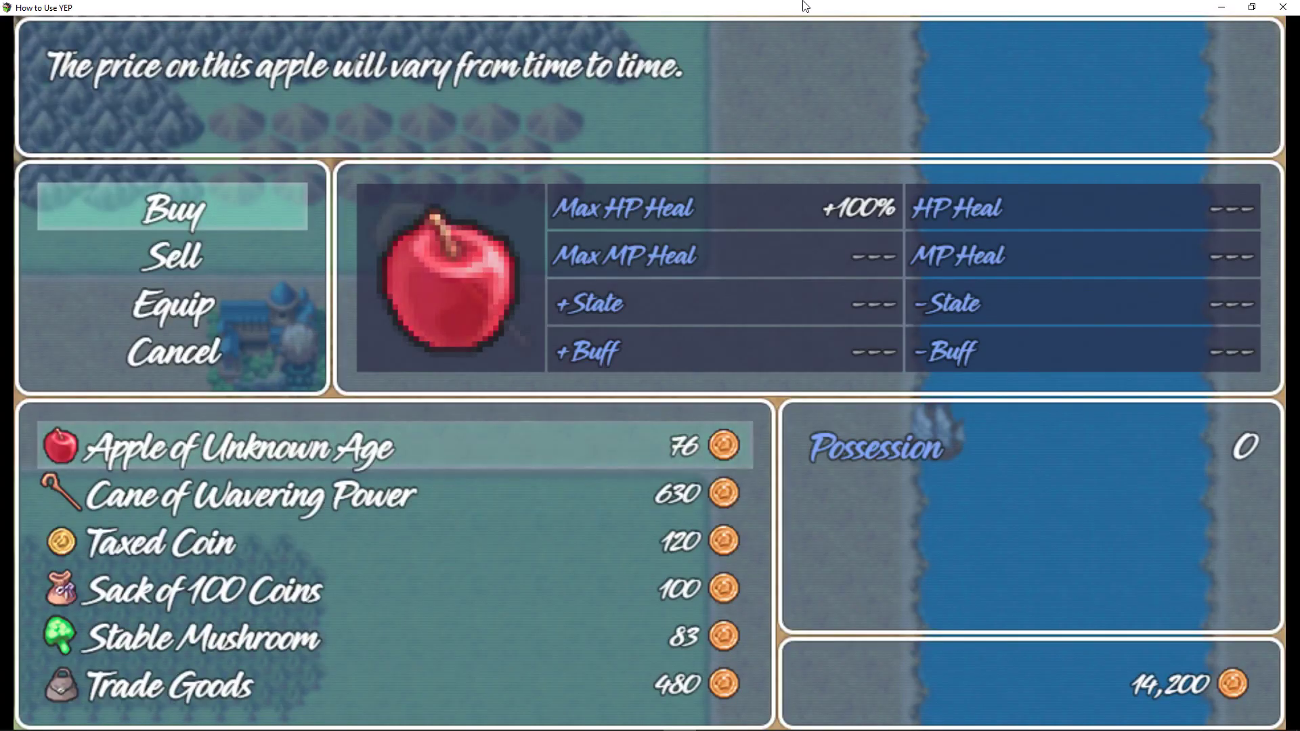
key("Down")
key("Down")
key("Down")
key("Down")
key("Down")
key("Down")
key("Escape")
key("Escape")
key("Down")
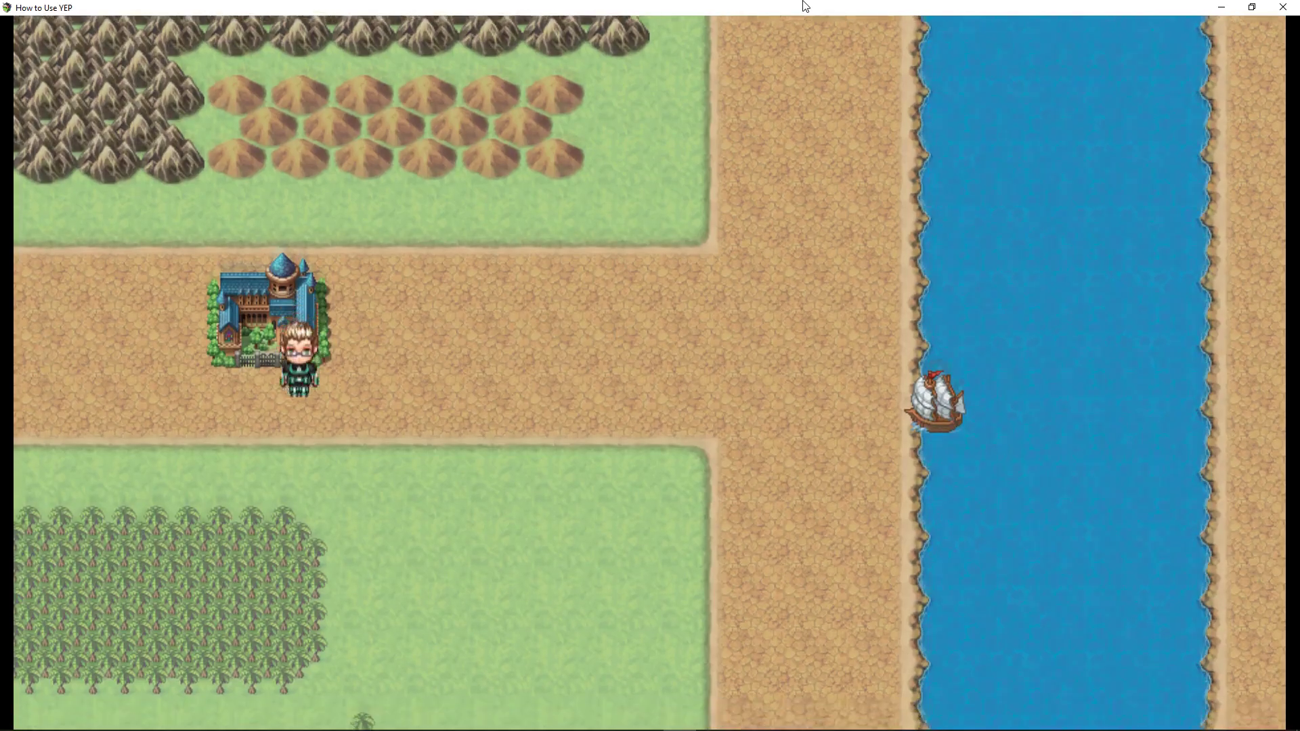
- Buy 40 Trade Goods at 350 each, leaving 200 gold, and exit the shop
key("Up")
key("Return")
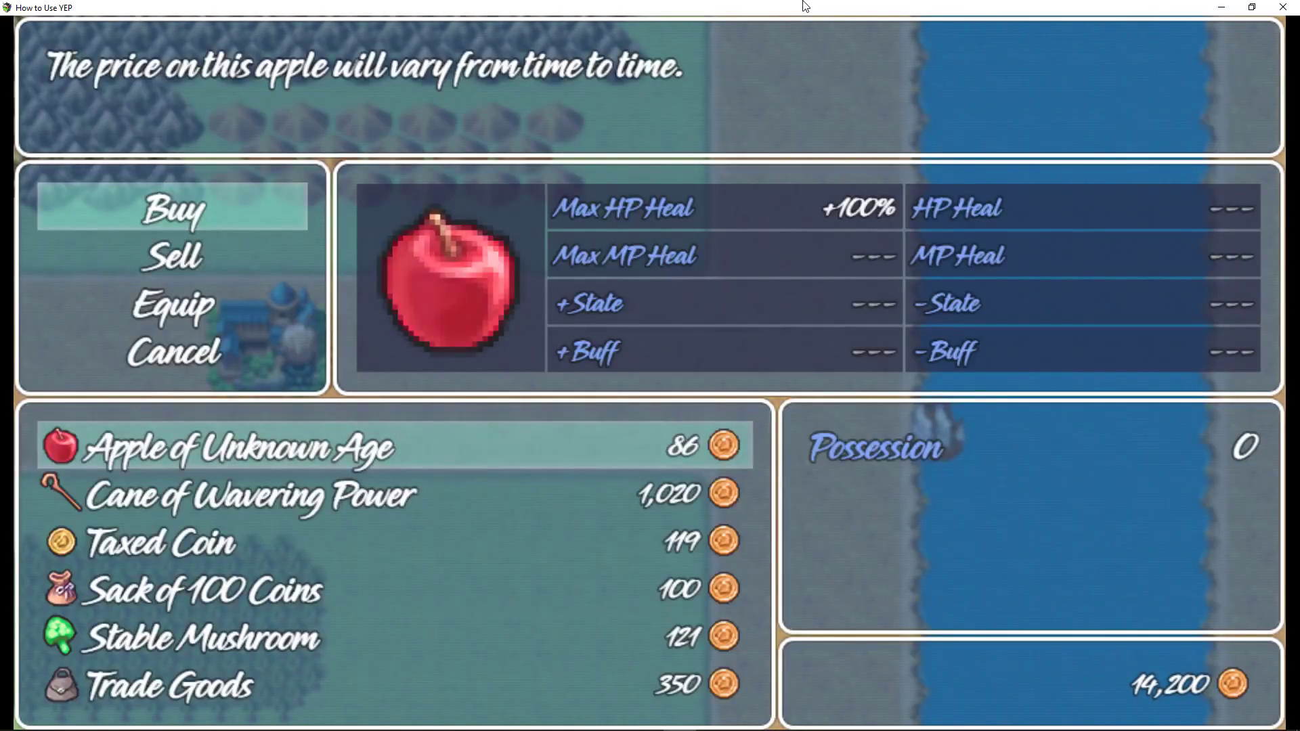
key("Up")
key("Return")
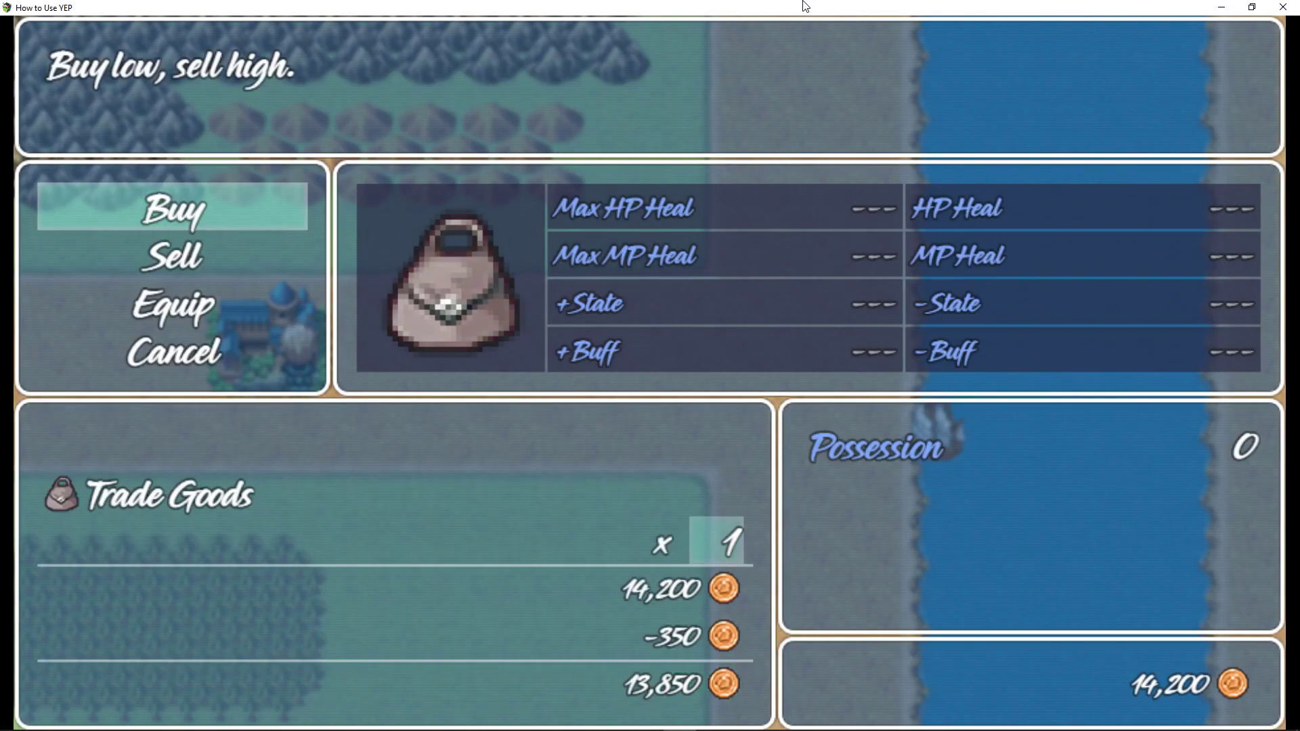
key("Up")
key("Up")
key("Up")
key("Up")
key("Return")
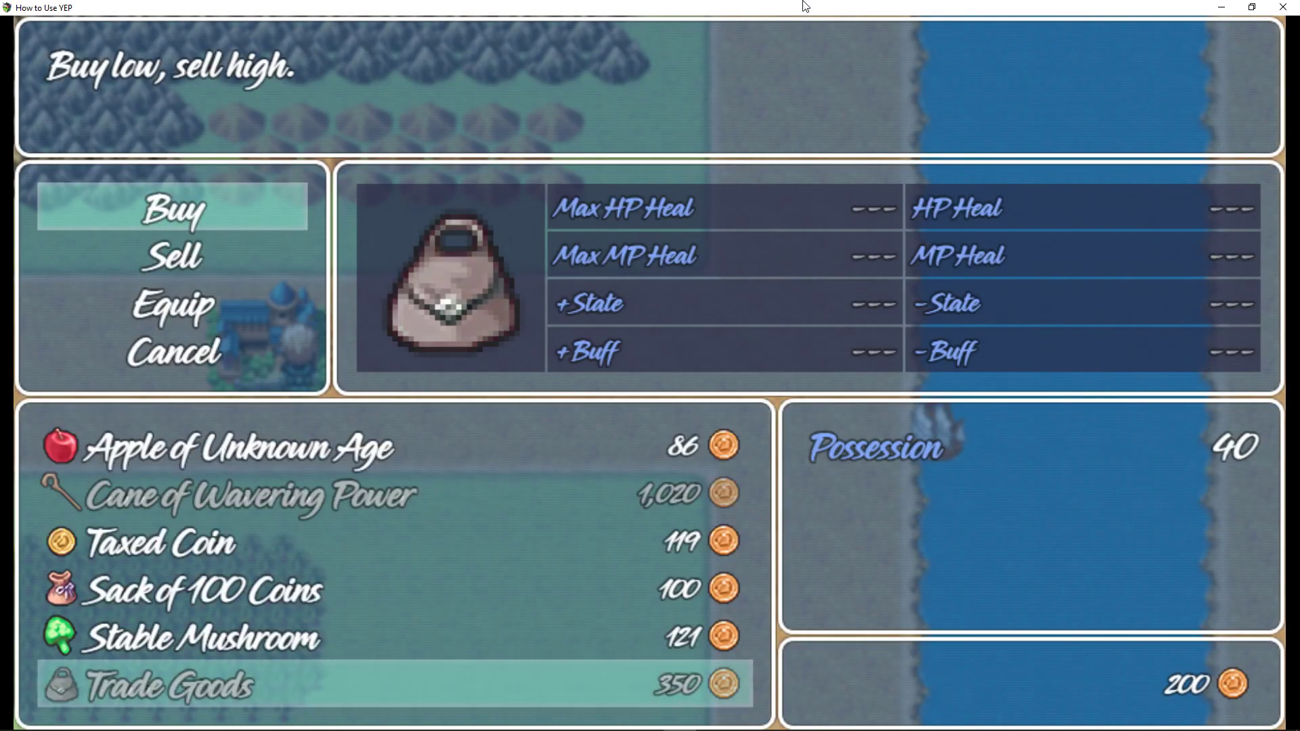
key("Escape")
key("Escape")
key("Right")
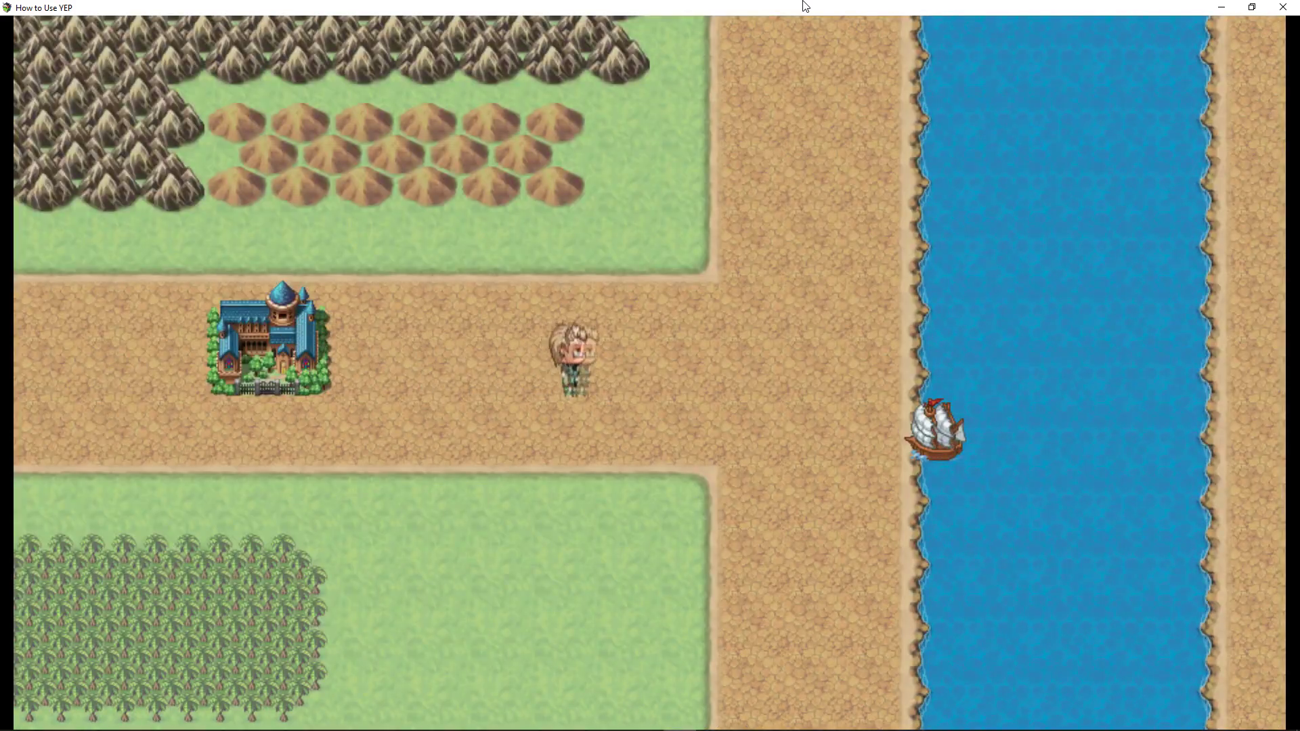
- Walk east to the ship and sail across the river to the east bank
key("Down")
key("Right")
key("Right")
key("Return")
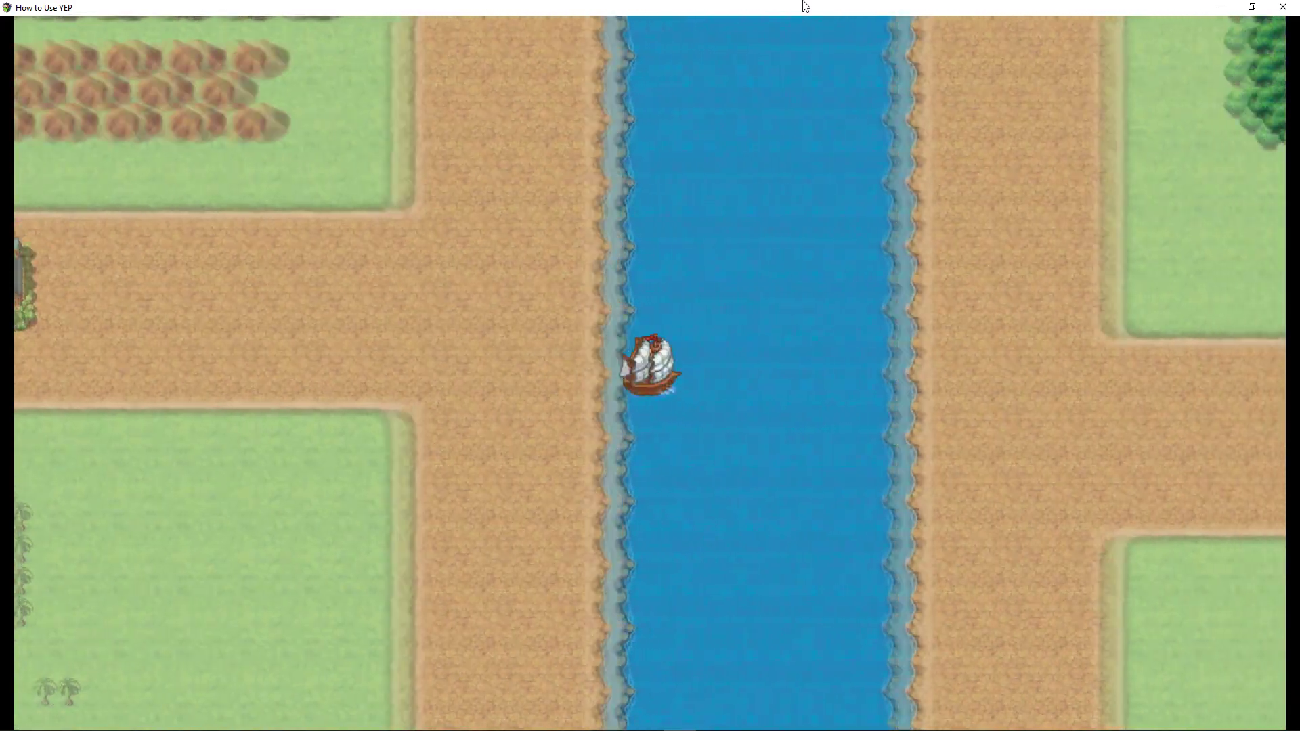
key("Right")
key("Return")
key("Right")
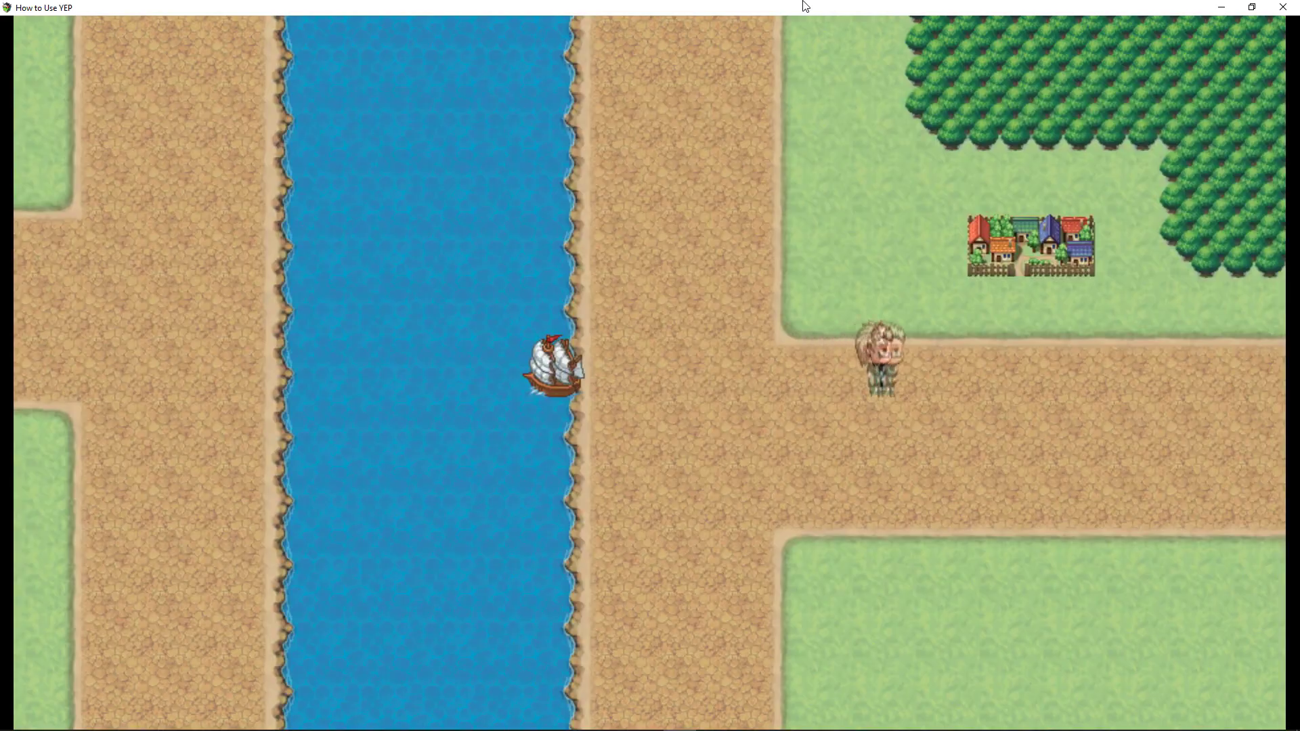
- Sell all 40 Trade Goods at the town shop for 20,000, reaching 20,200 gold
key("Up")
key("Return")
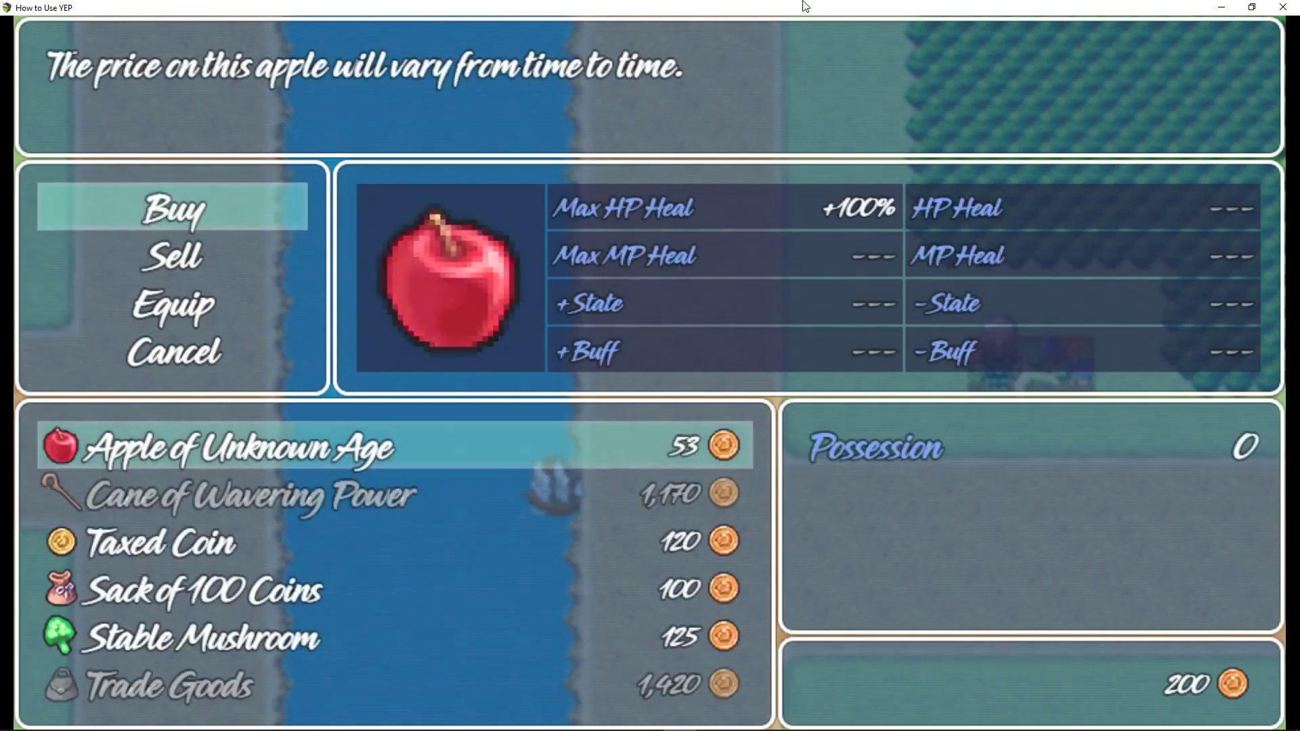
key("Down")
key("Escape")
key("Down")
key("Return")
key("Return")
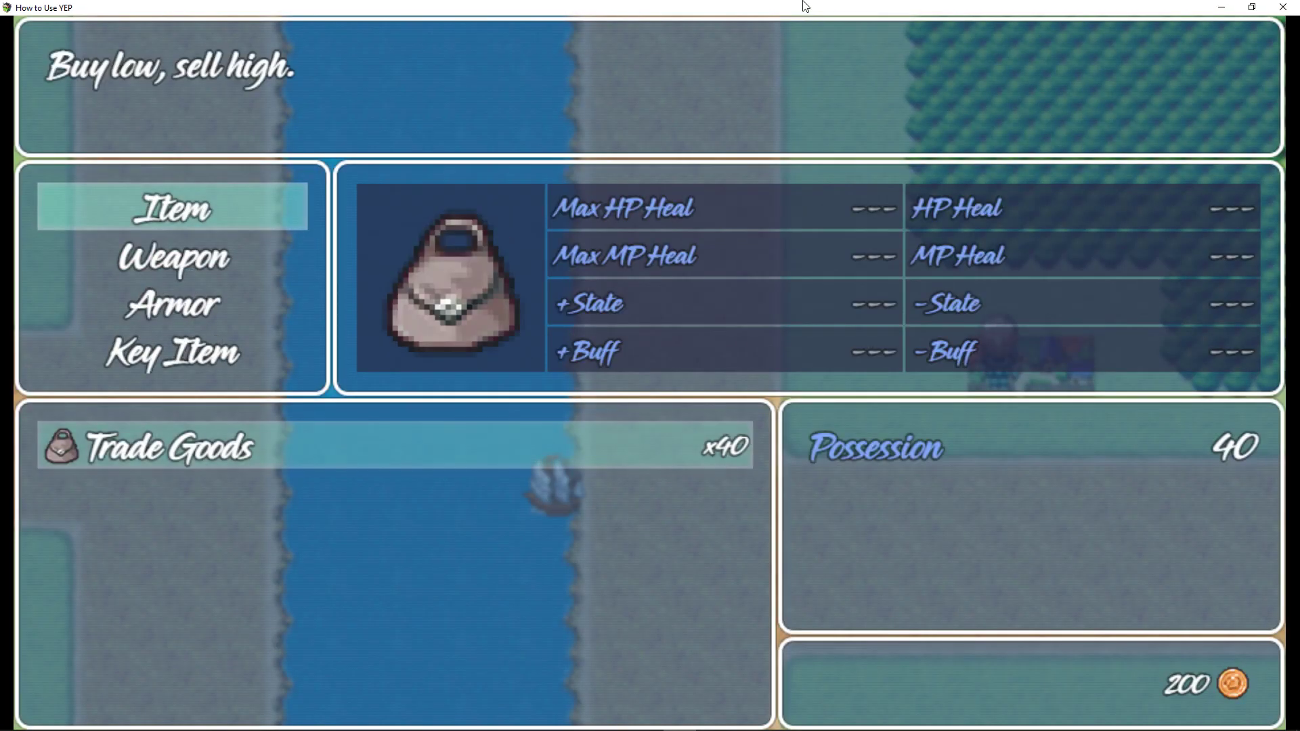
key("Return")
key("Up")
key("Up")
key("Up")
key("Up")
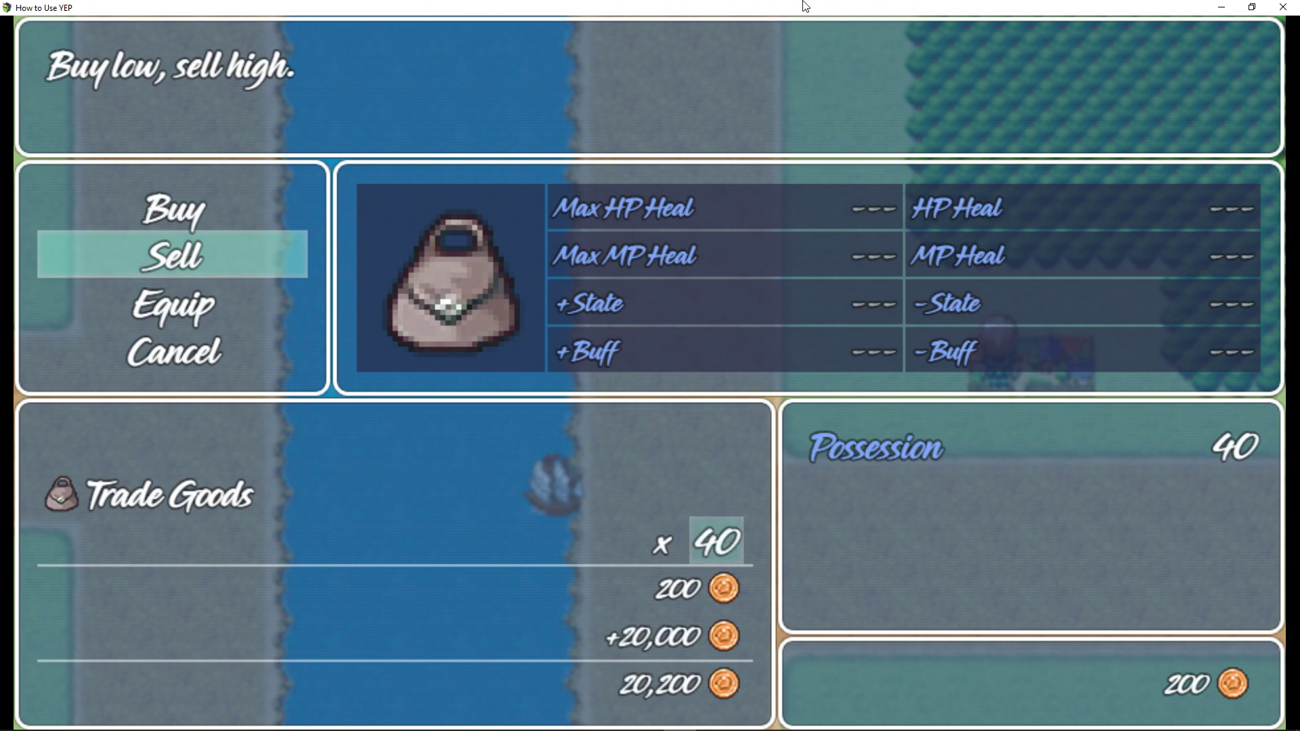
key("Return")
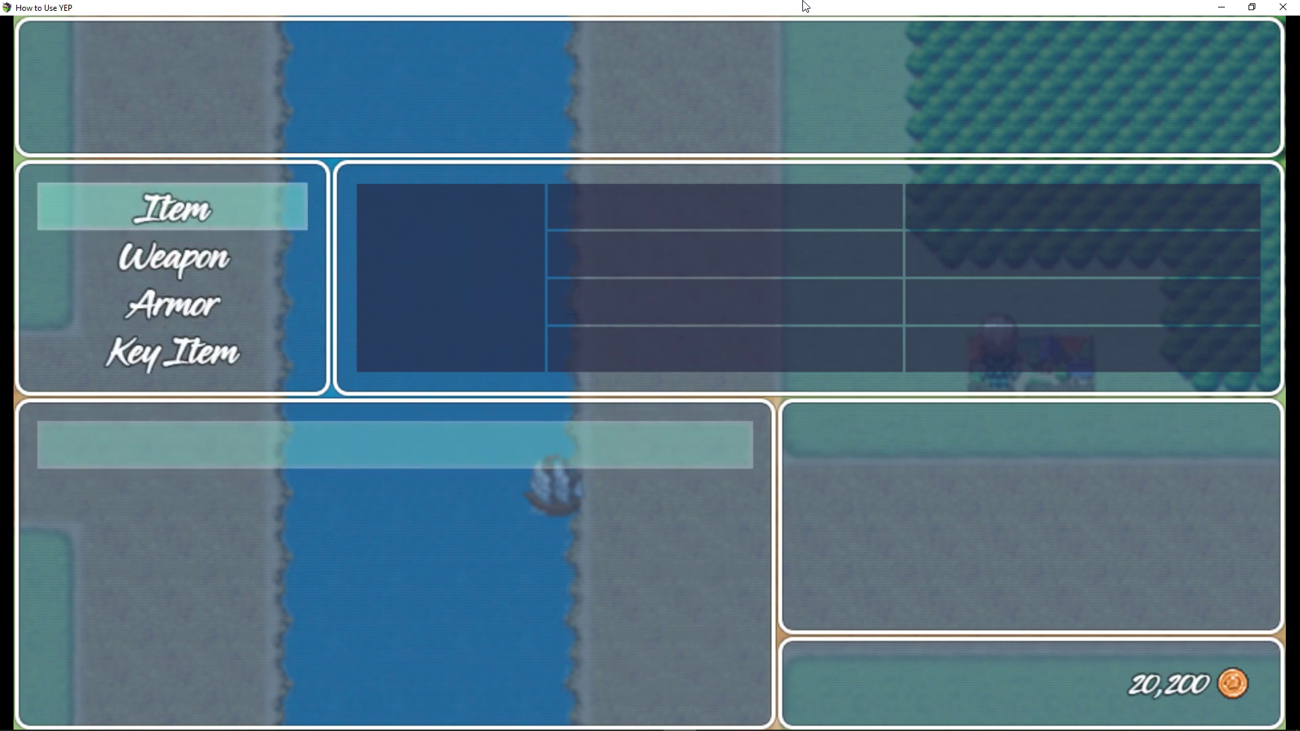
key("Escape")
key("Escape")
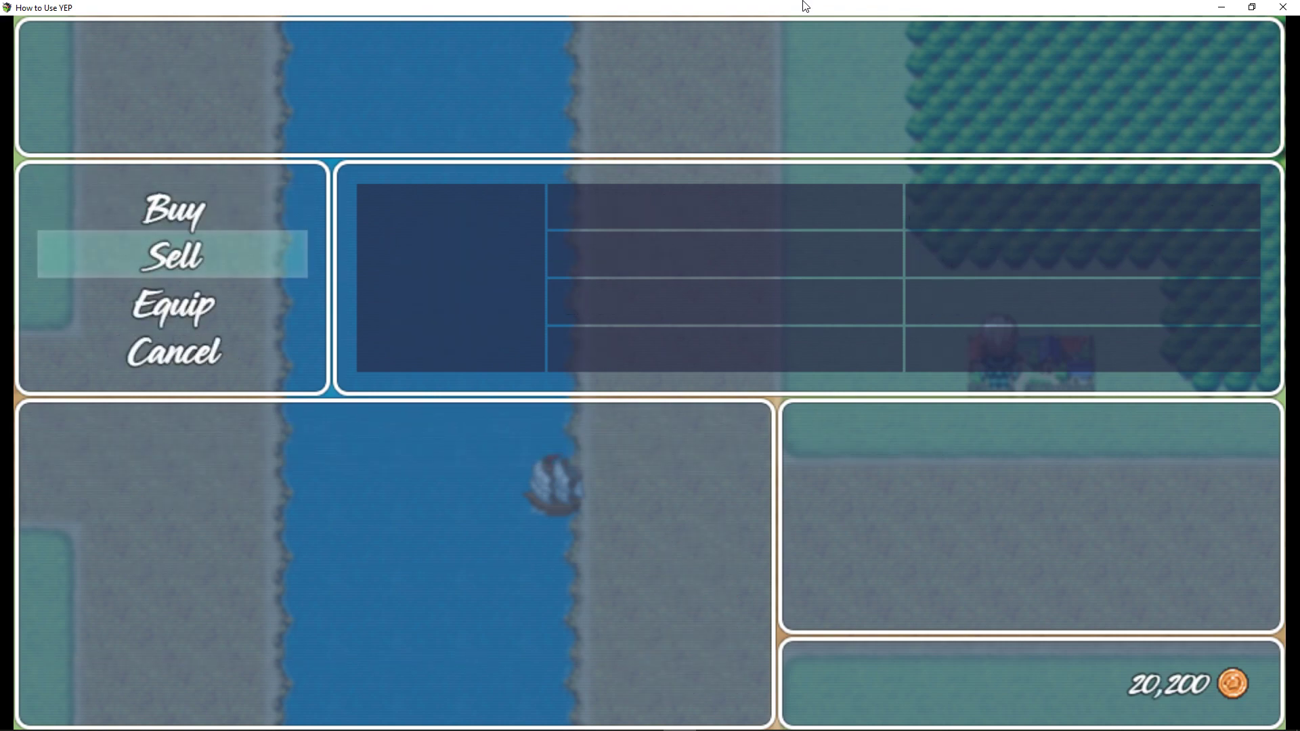
key("Escape")
key("Left")
key("Down")
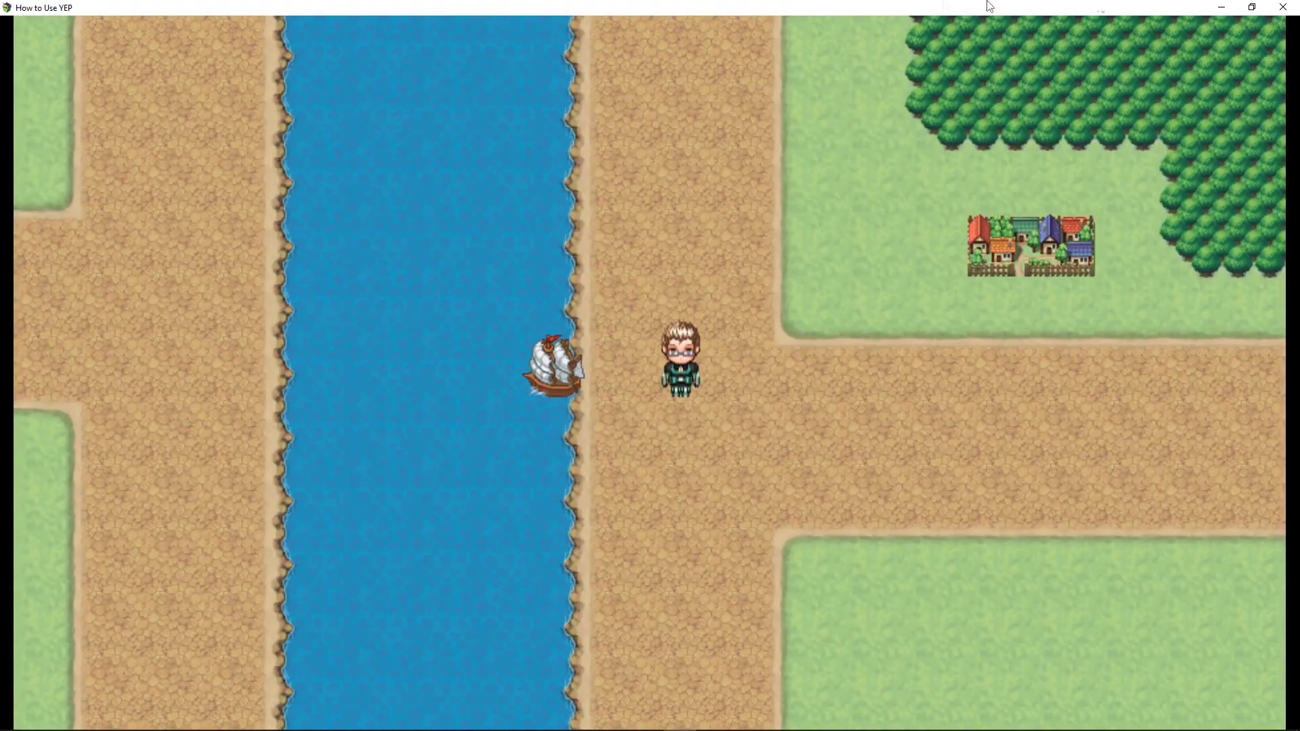
- End the playtest and inspect the Apple of Unknown Age's Base Price Variable note in the Database
left_click(1283, 7)
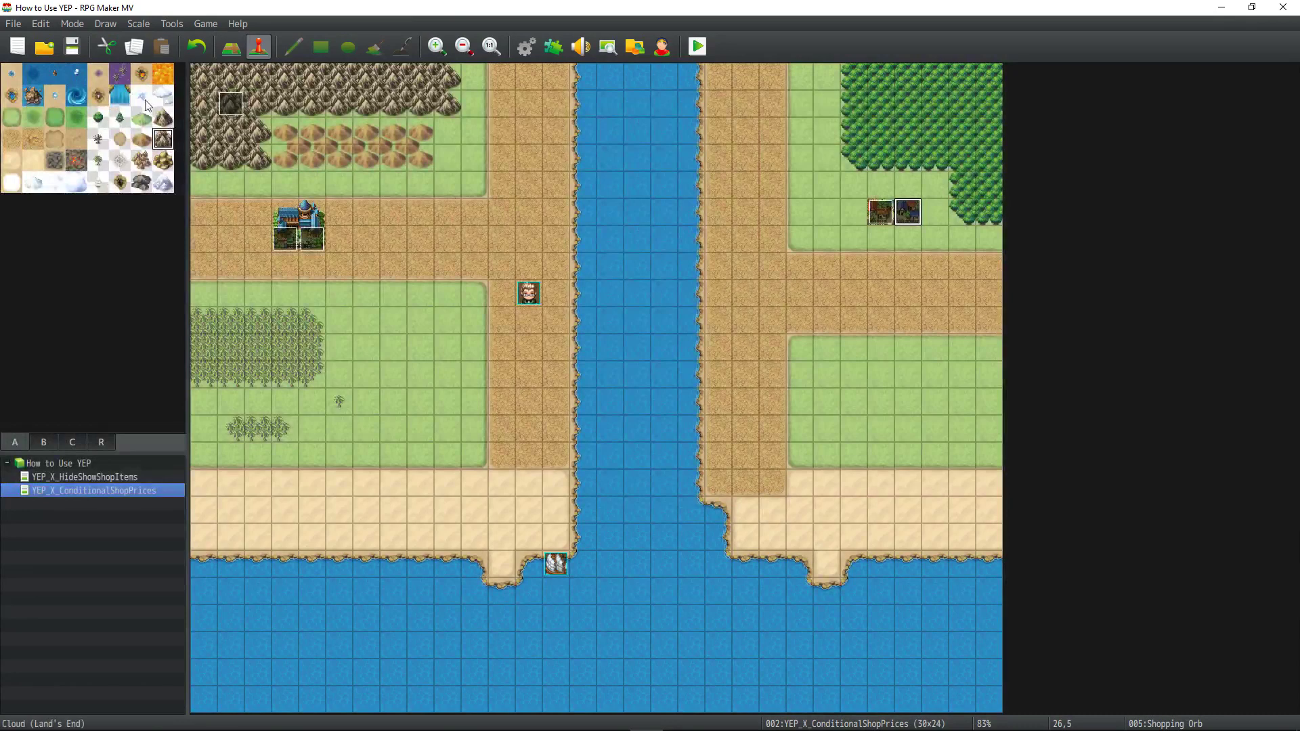
left_click(527, 46)
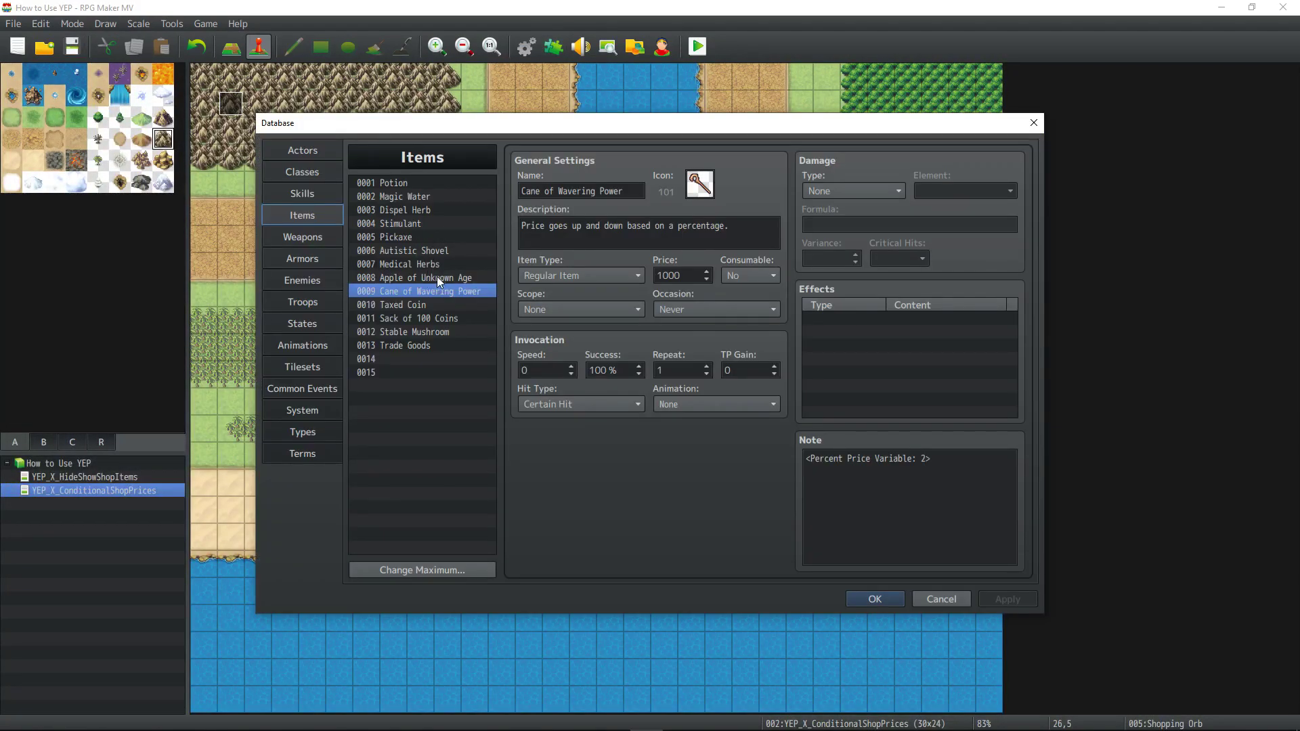
left_click(437, 277)
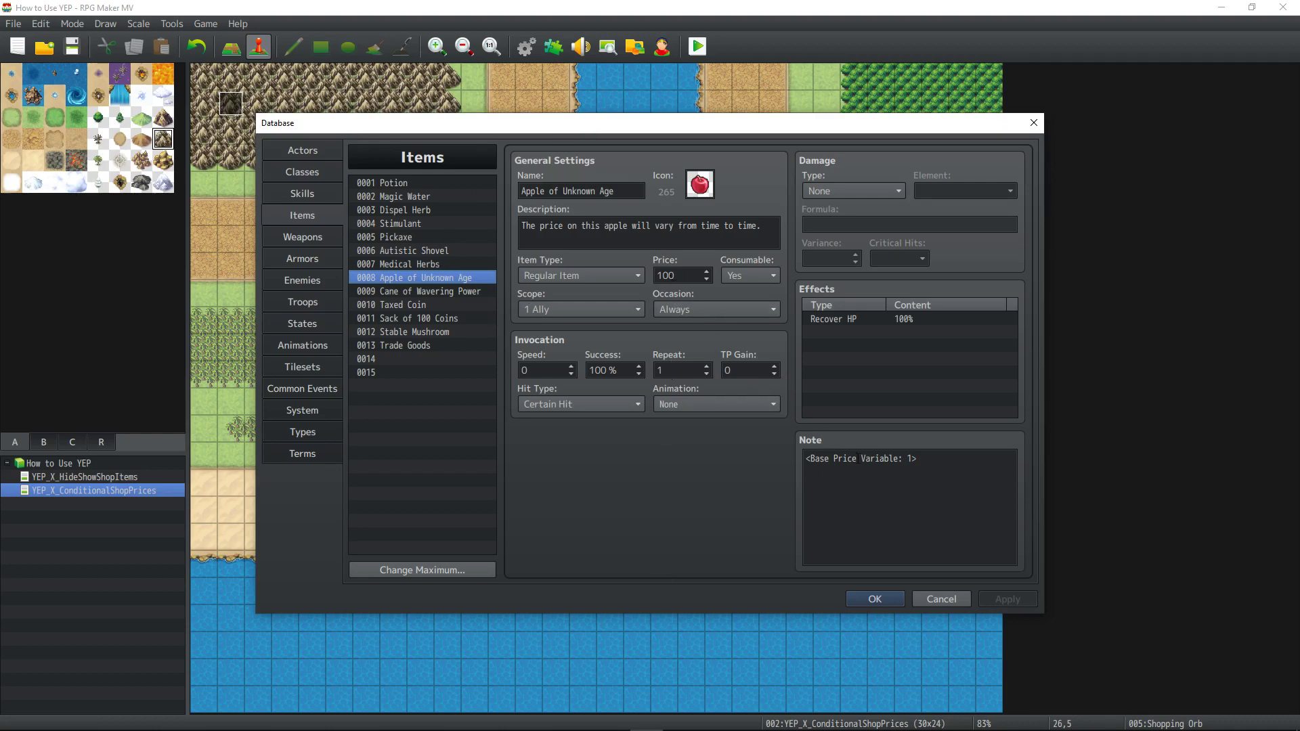
triple_click(834, 458)
left_click(834, 459)
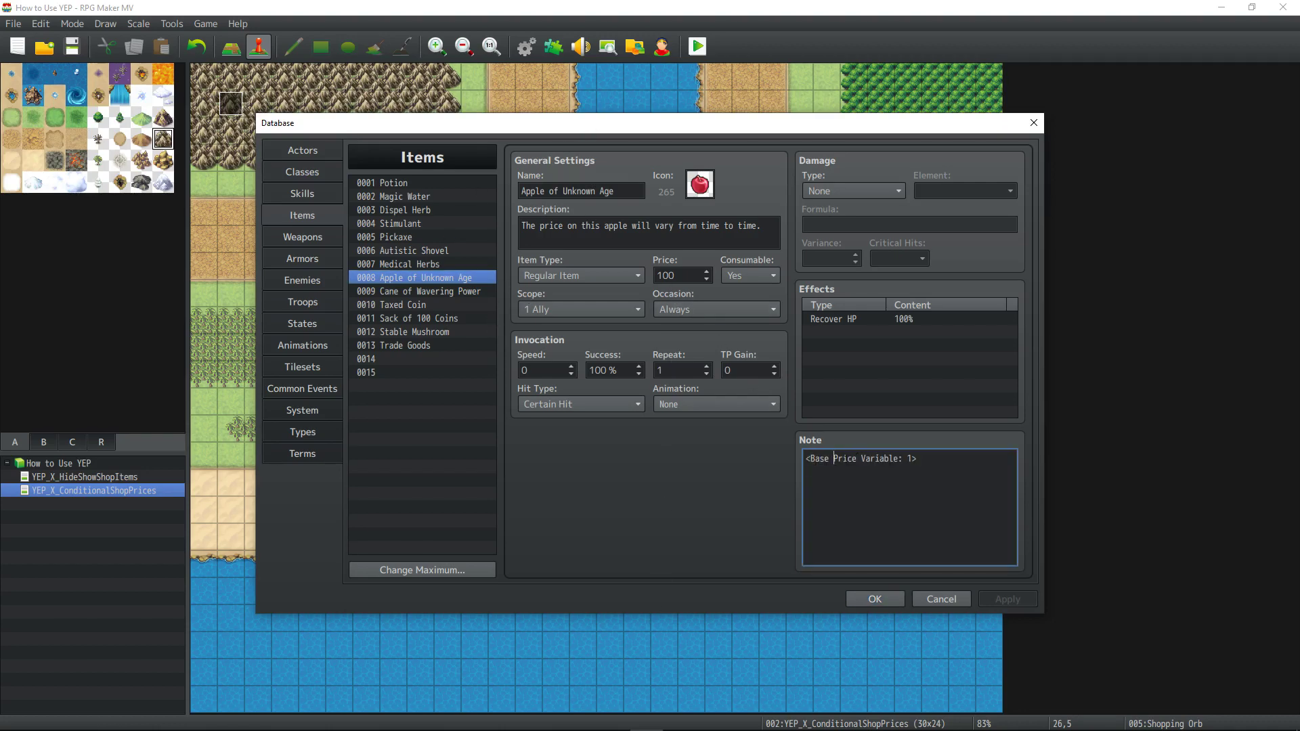
right_click(909, 459)
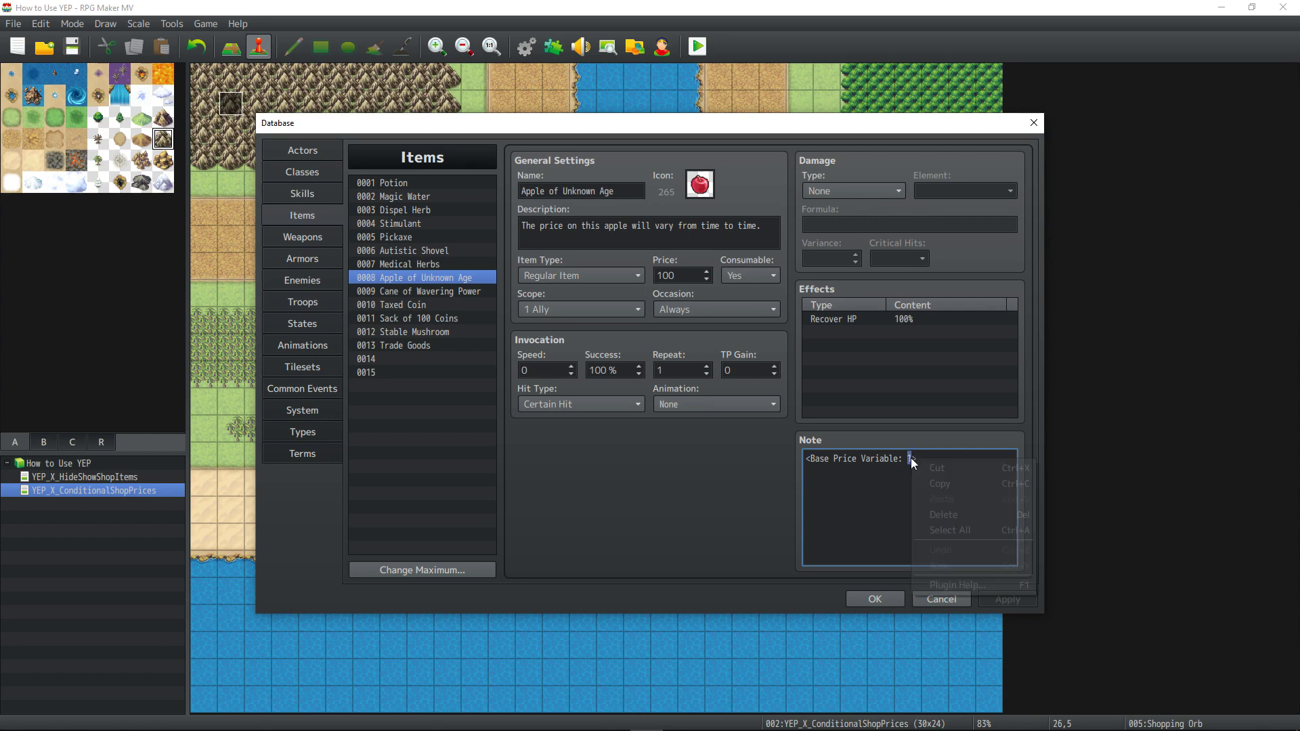
left_click(848, 467)
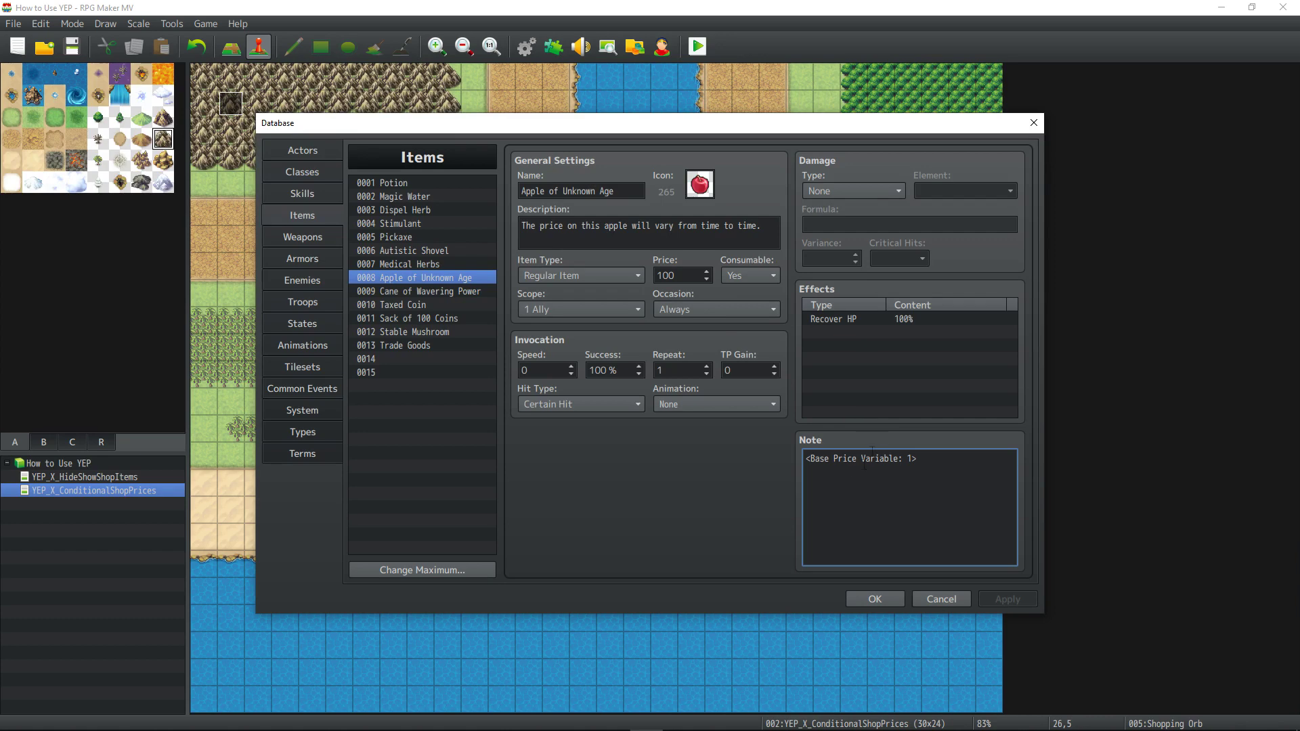
- Inspect the Cane of Wavering Power's <Percent Price Variable: 2> note
left_click(444, 291)
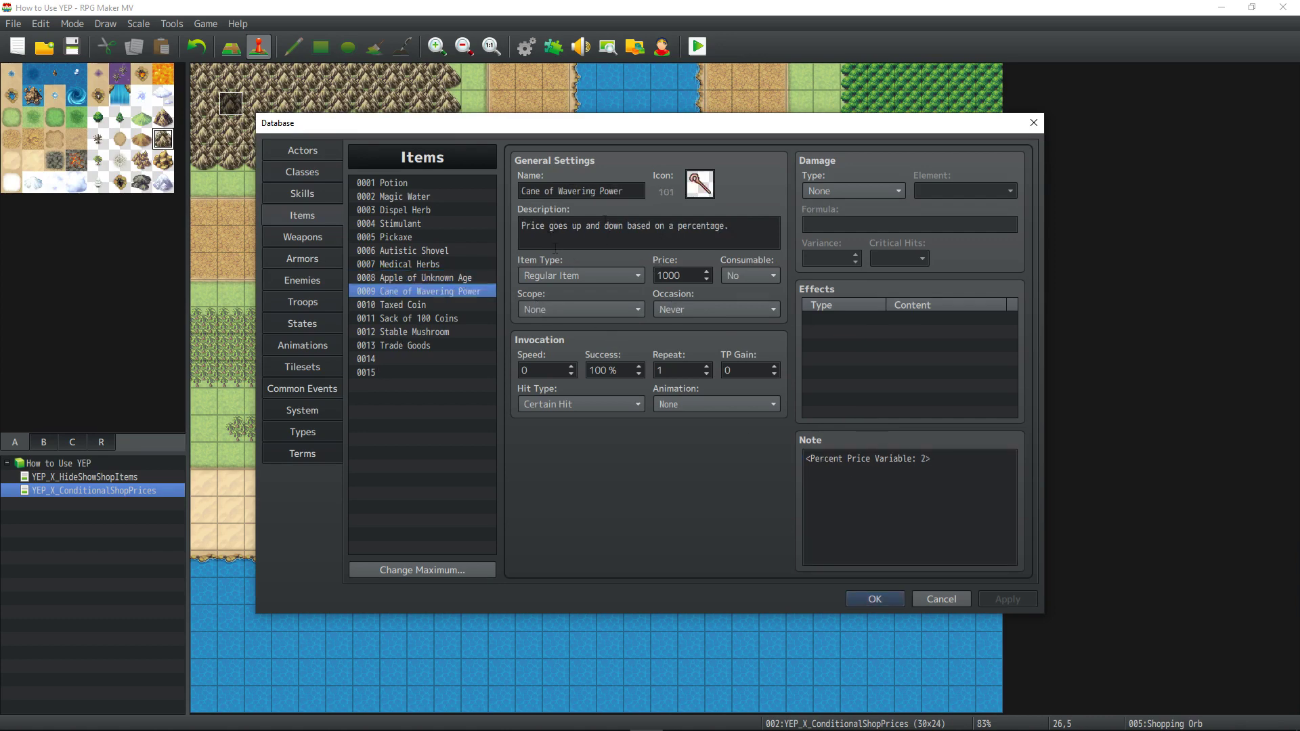
left_click(829, 462)
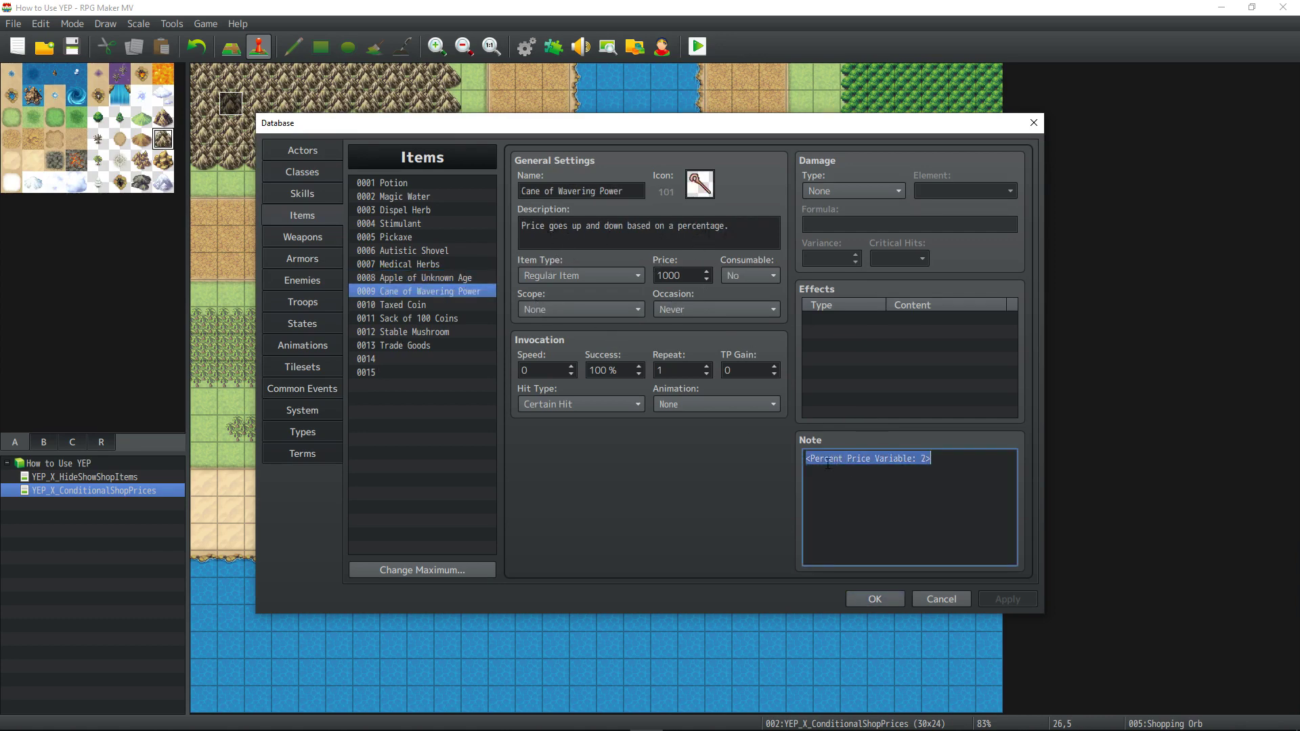
left_click(828, 462)
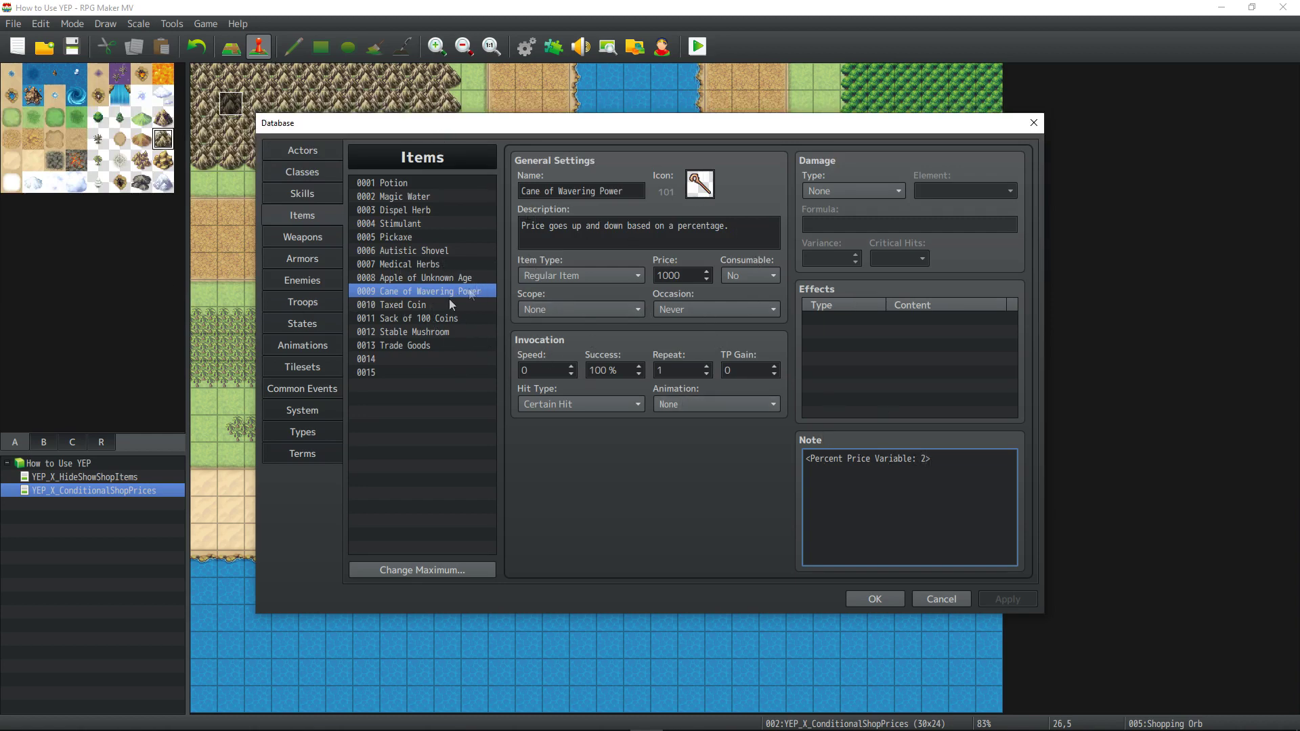
- Highlight the Taxed Coin item's Increase Price Variable note
left_click(432, 306)
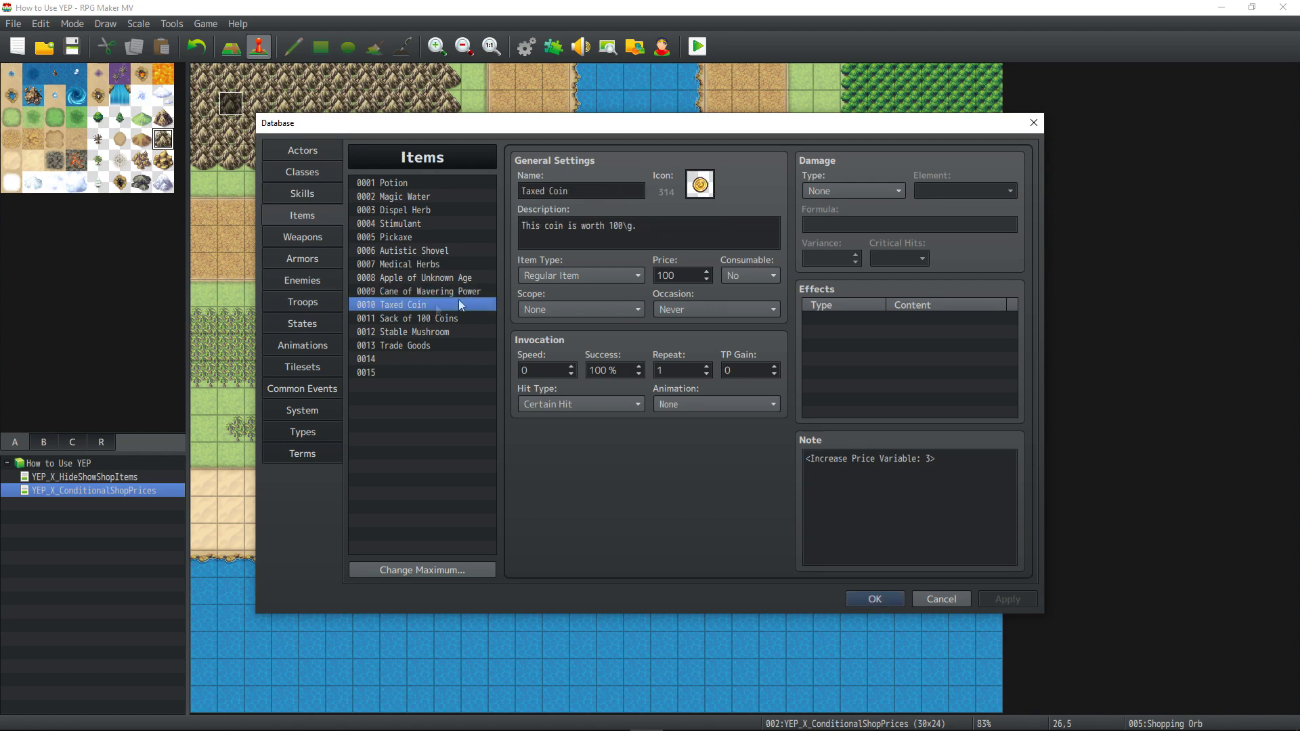
triple_click(833, 460)
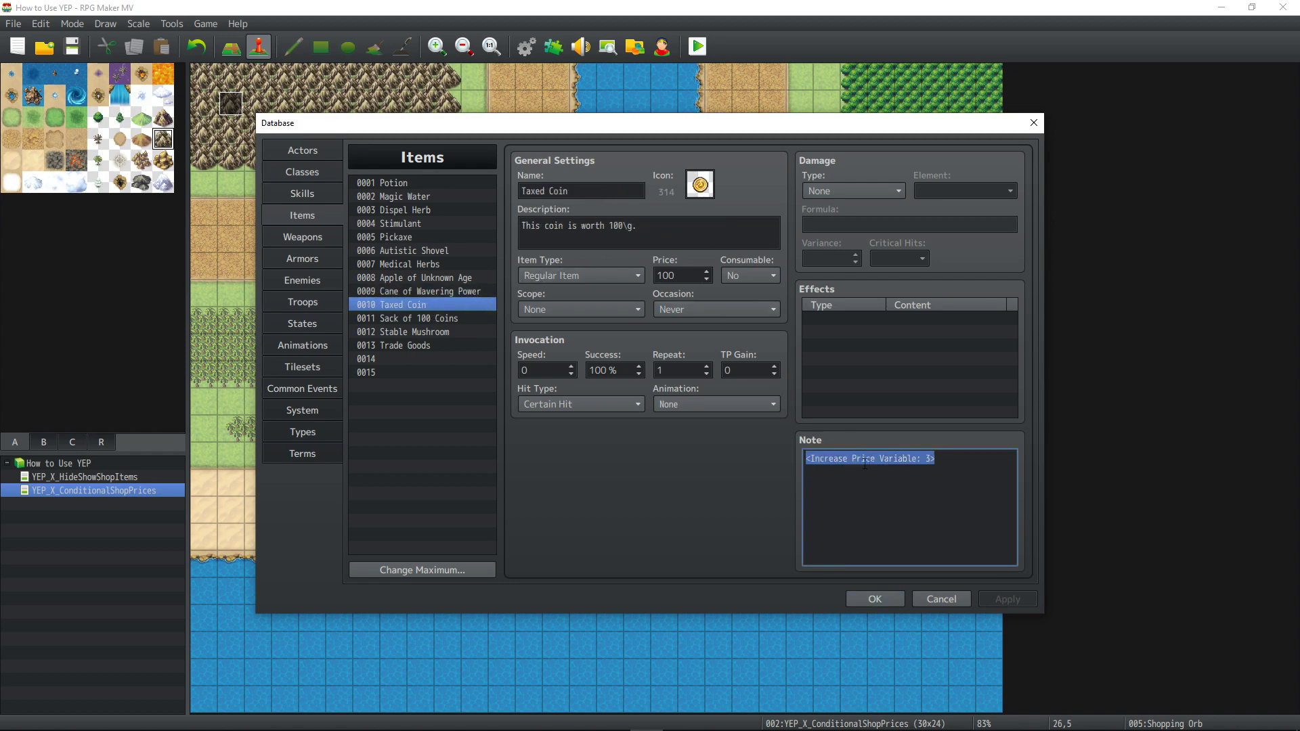
left_click(864, 464)
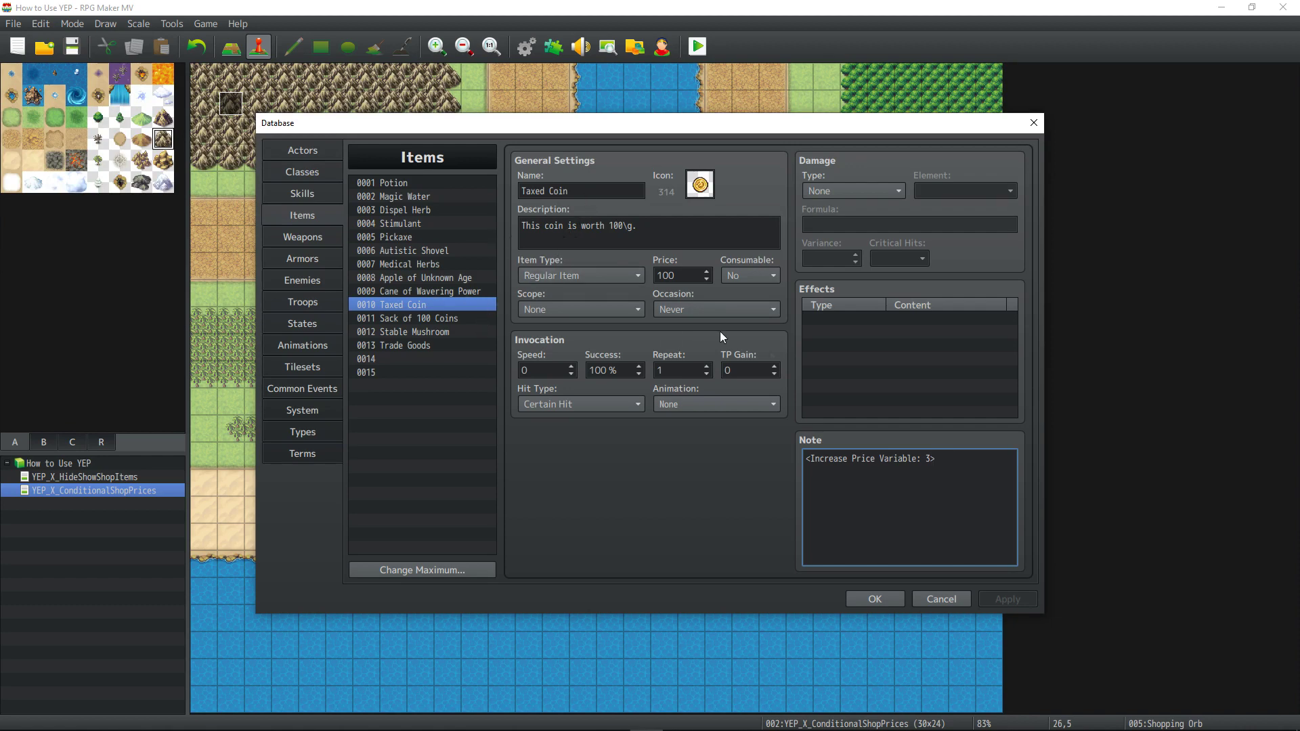
left_click_drag(935, 460, 786, 451)
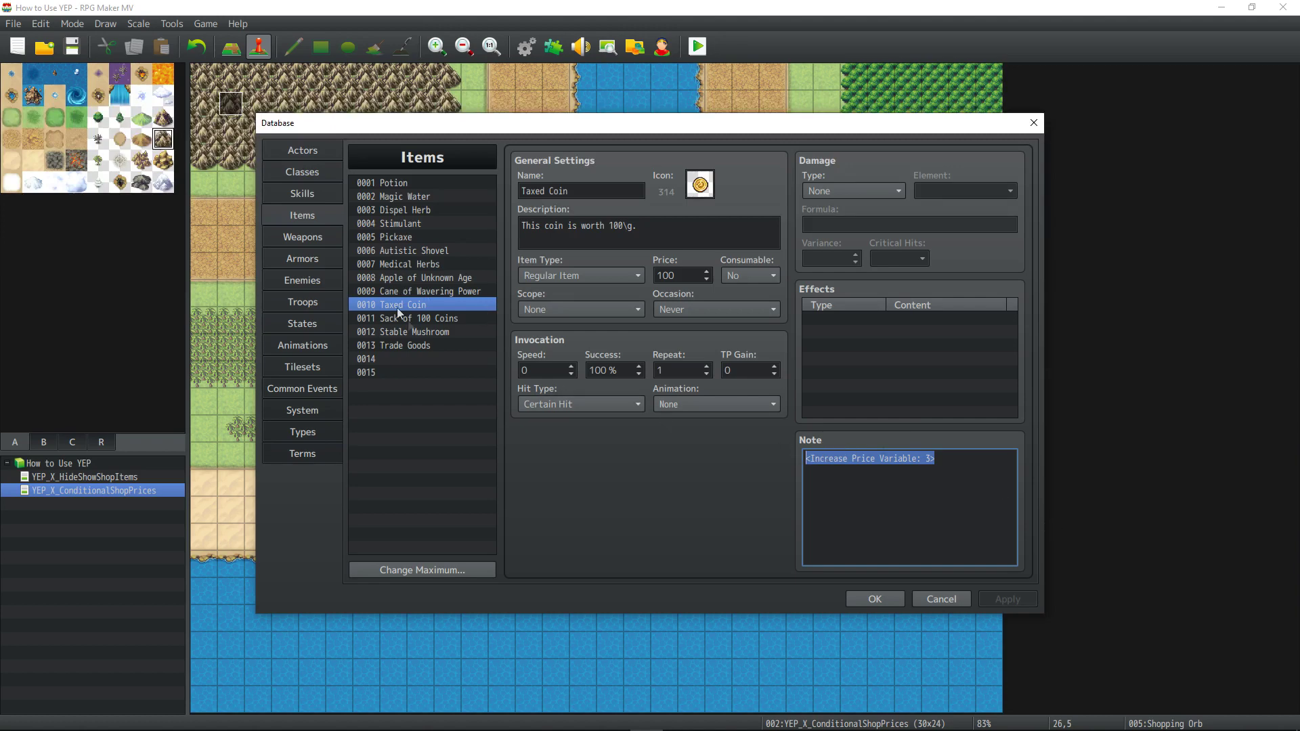
- Highlight the Sack of 100 Coins' Exact Price Variable: 4 tag, then show the Stable Mushroom item
left_click(429, 318)
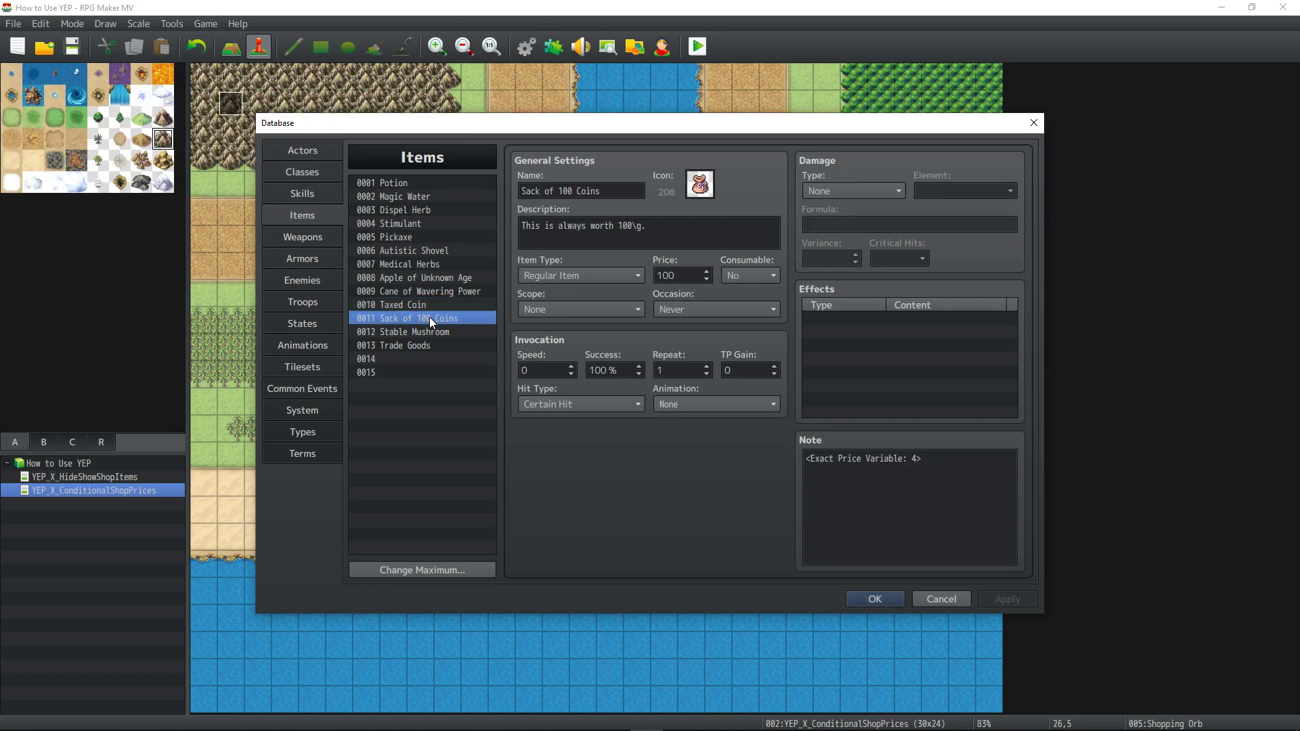
left_click(541, 225)
left_click(820, 460)
left_click(820, 463)
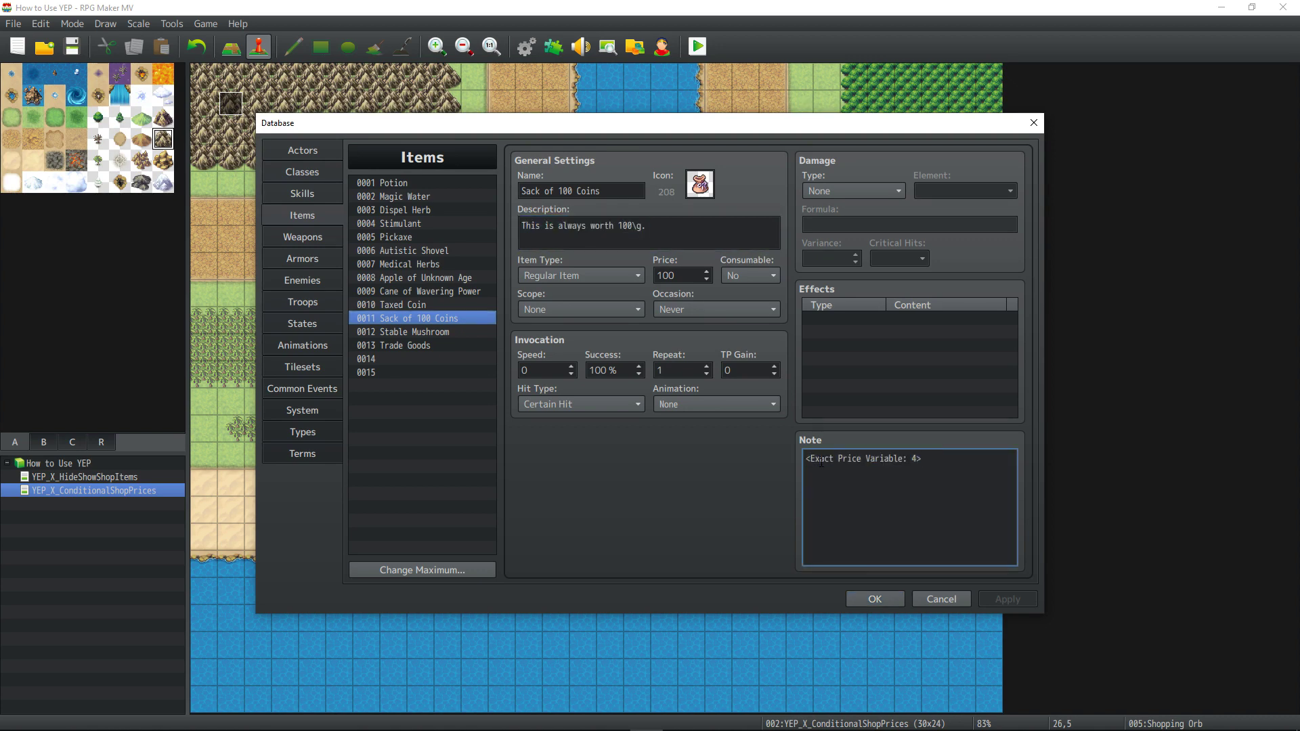
left_click_drag(921, 458, 791, 468)
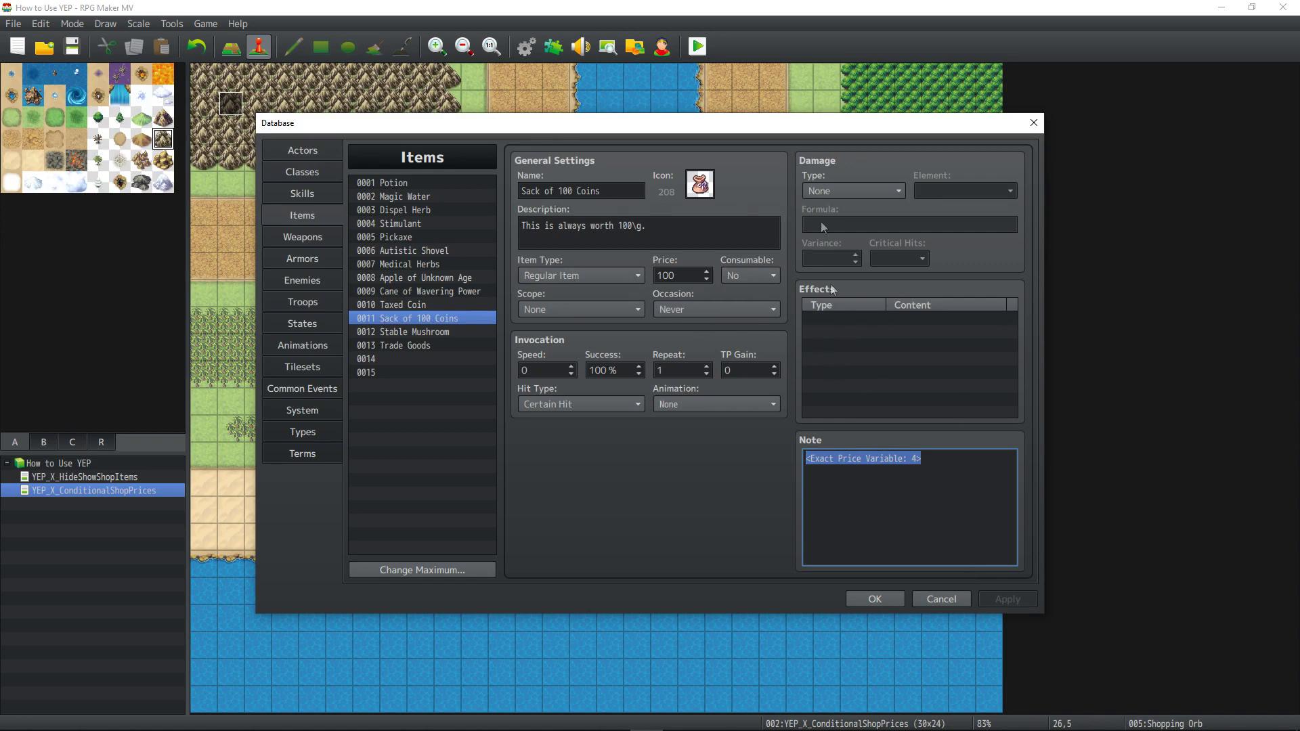
left_click(415, 332)
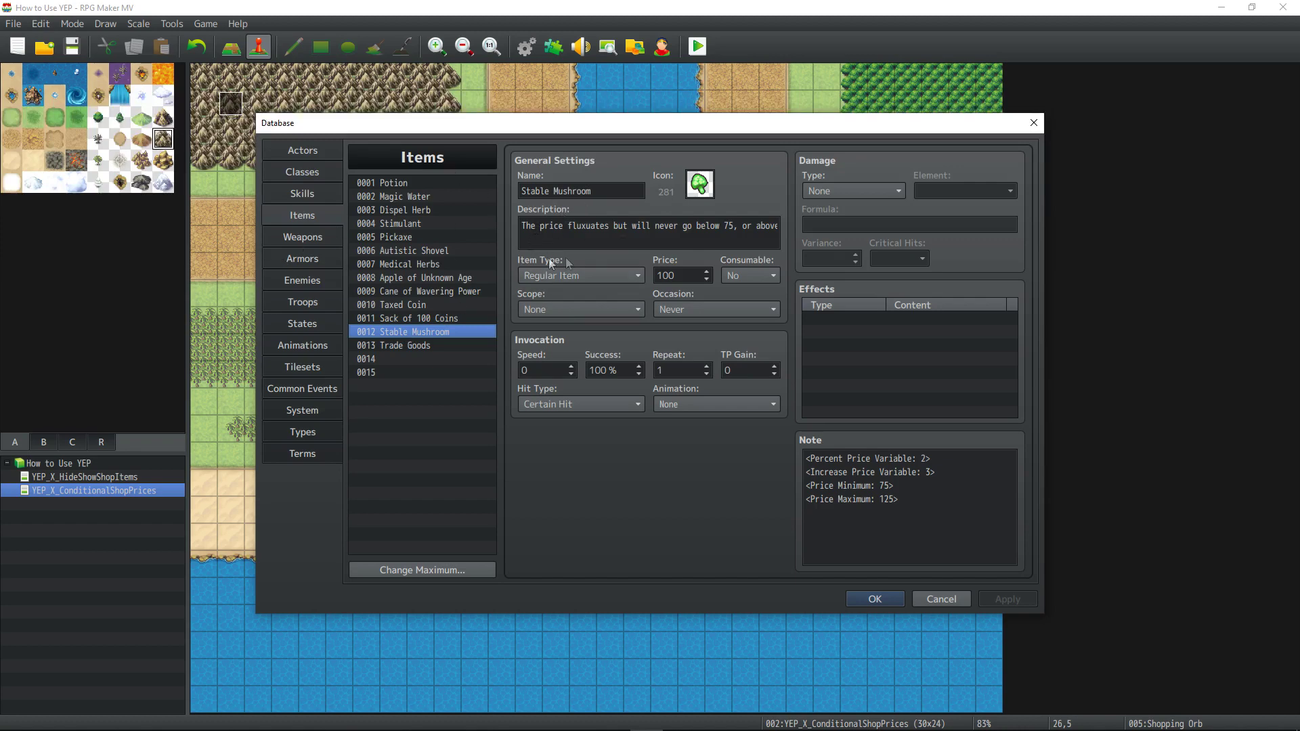
left_click_drag(727, 234, 819, 237)
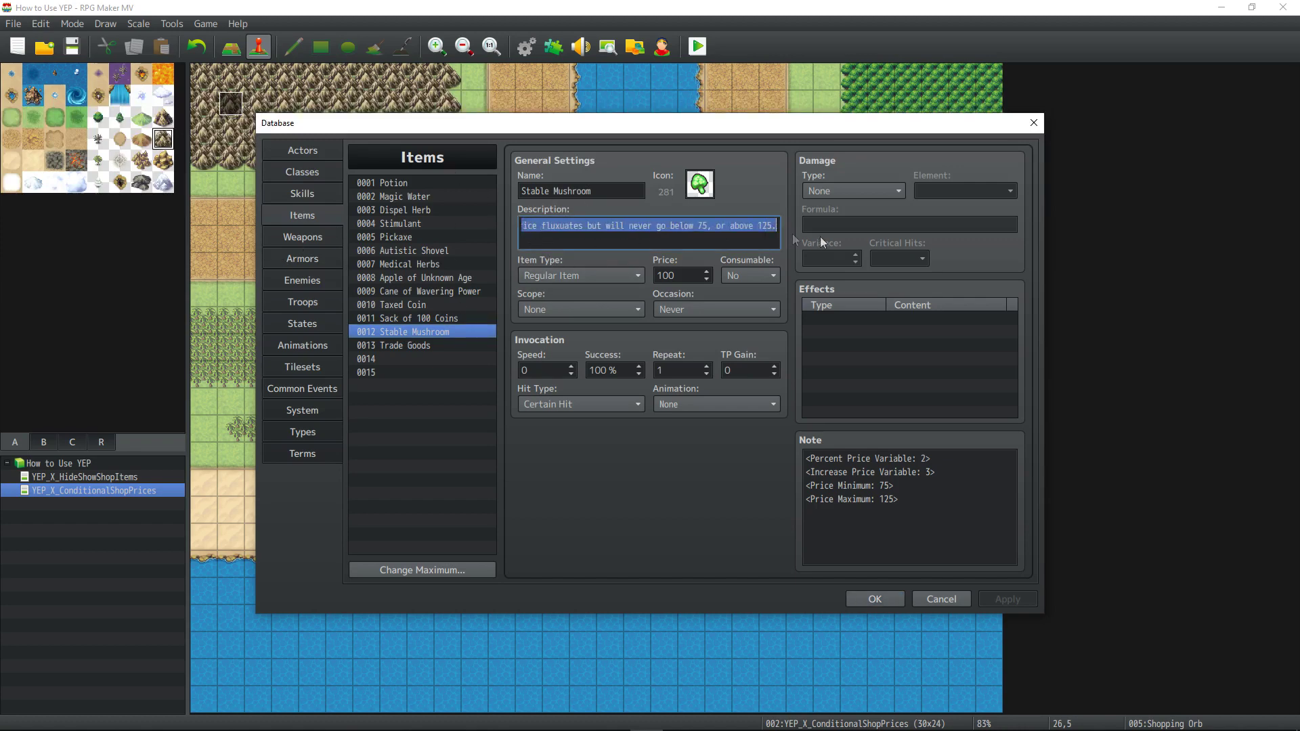
key("End")
left_click(906, 453)
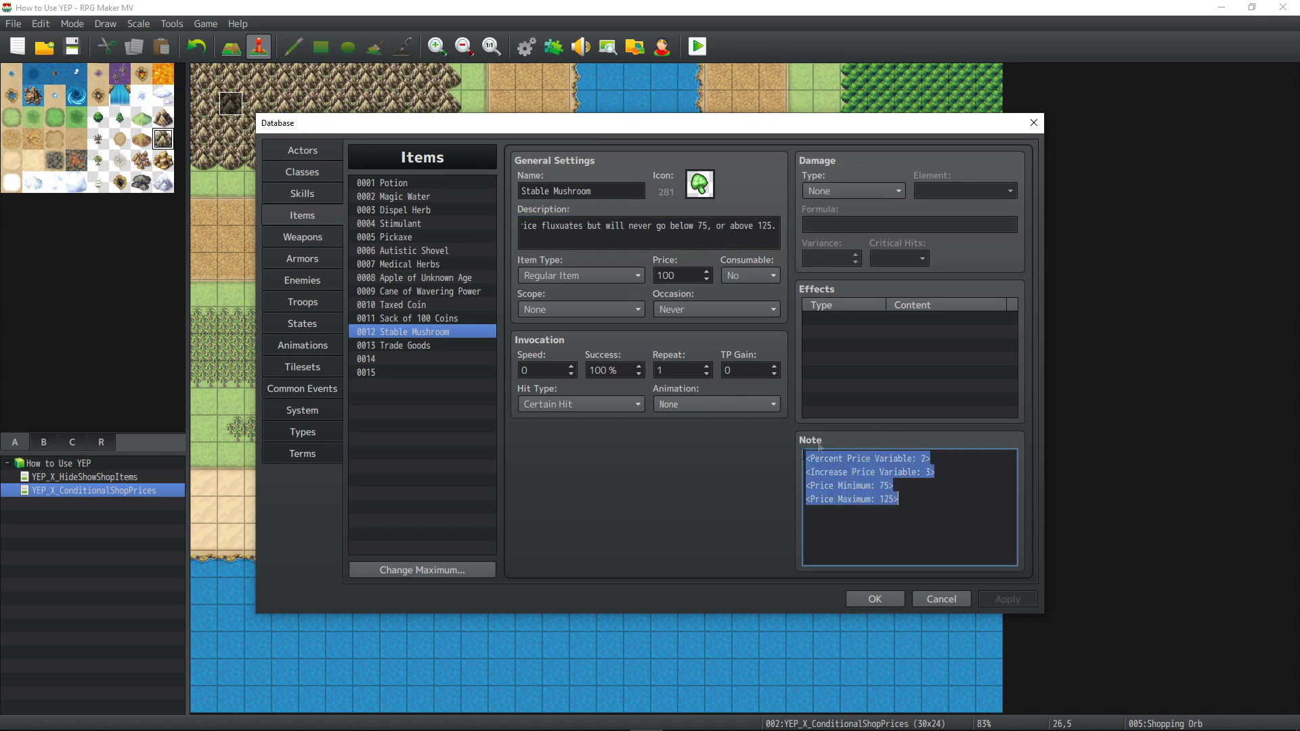
left_click(919, 499)
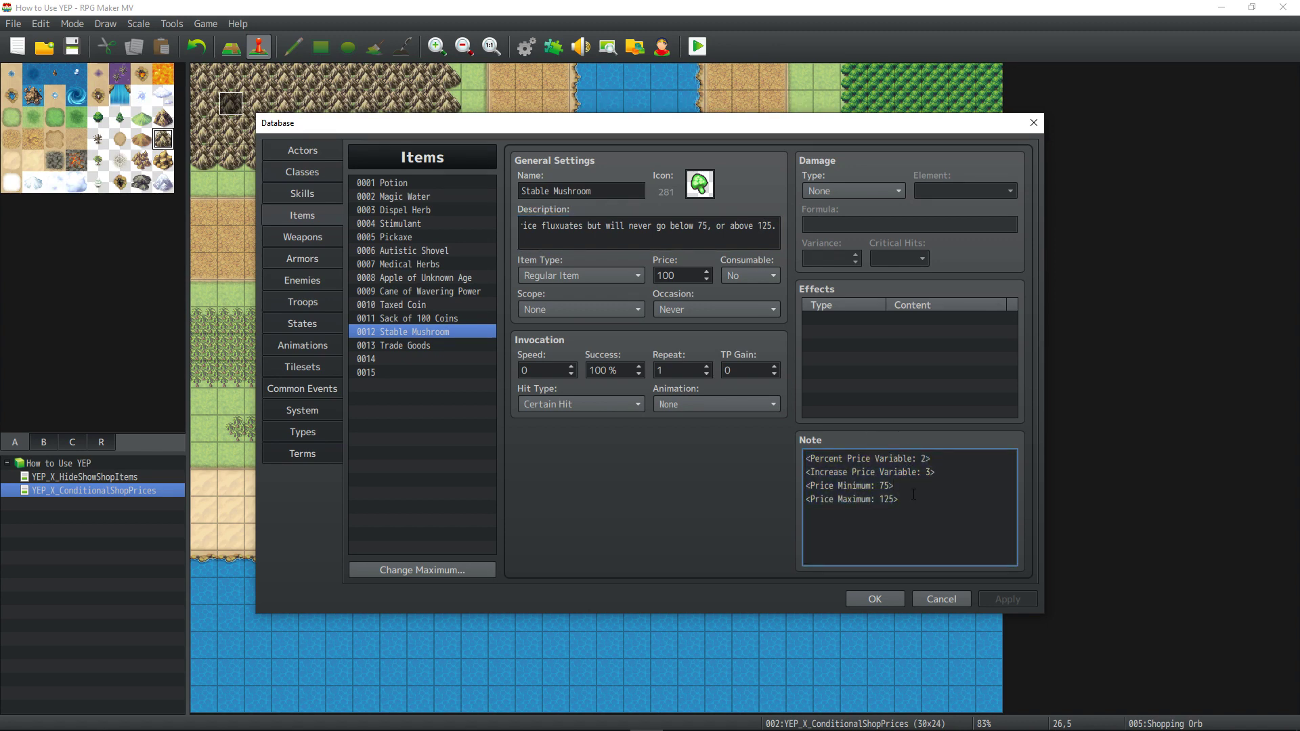
left_click_drag(914, 494, 806, 457)
left_click(940, 477)
left_click_drag(930, 459, 806, 459)
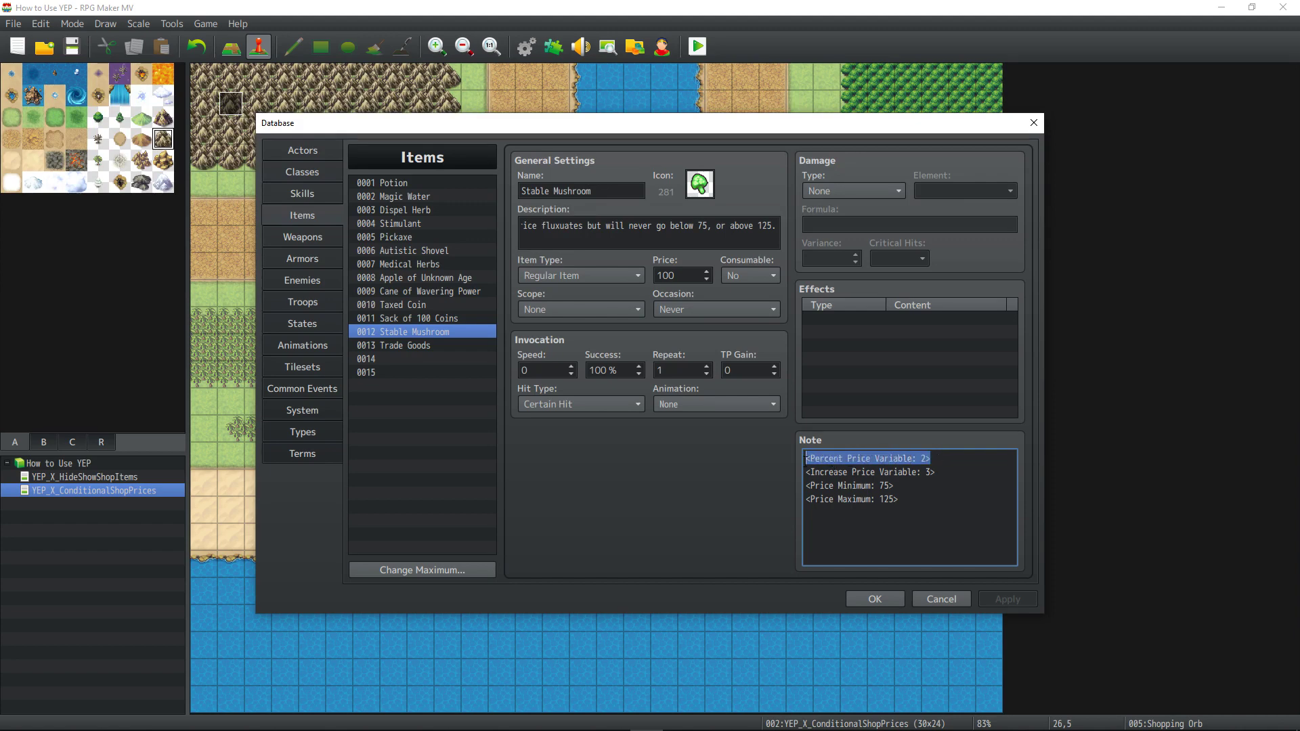
left_click(854, 471)
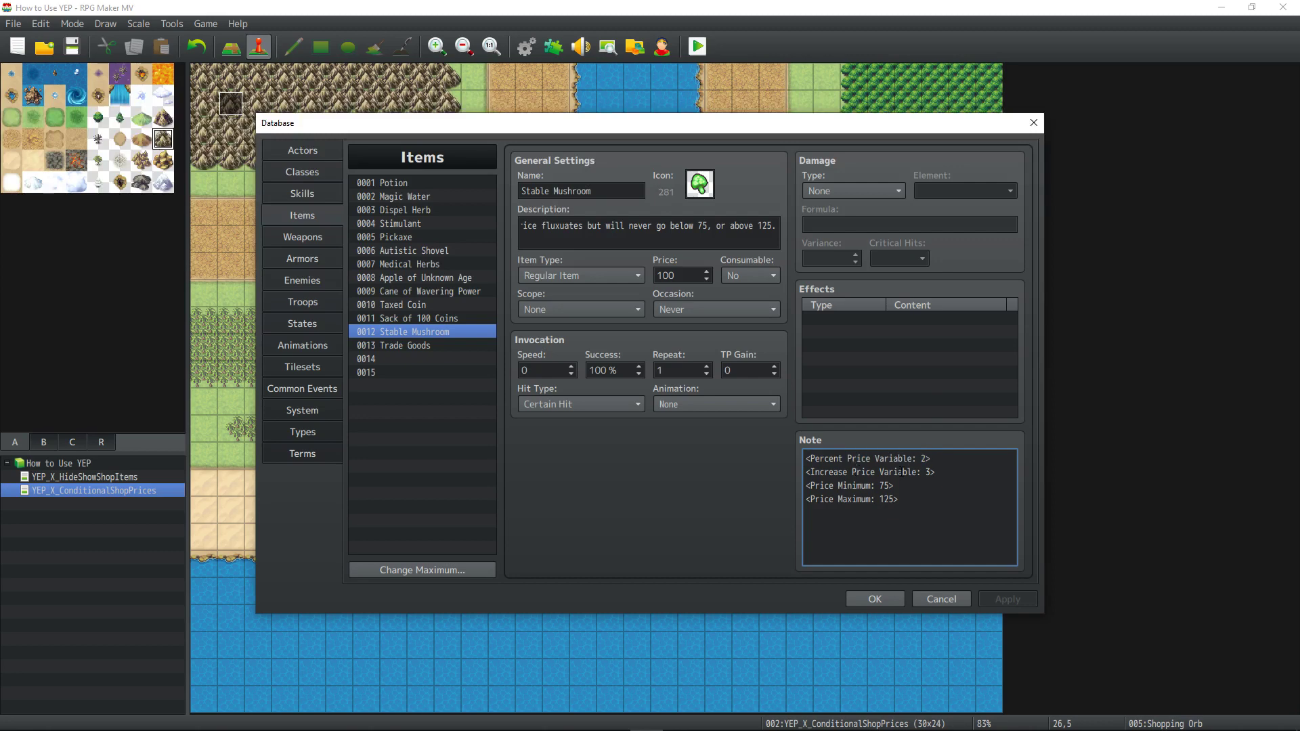
left_click_drag(939, 472, 805, 473)
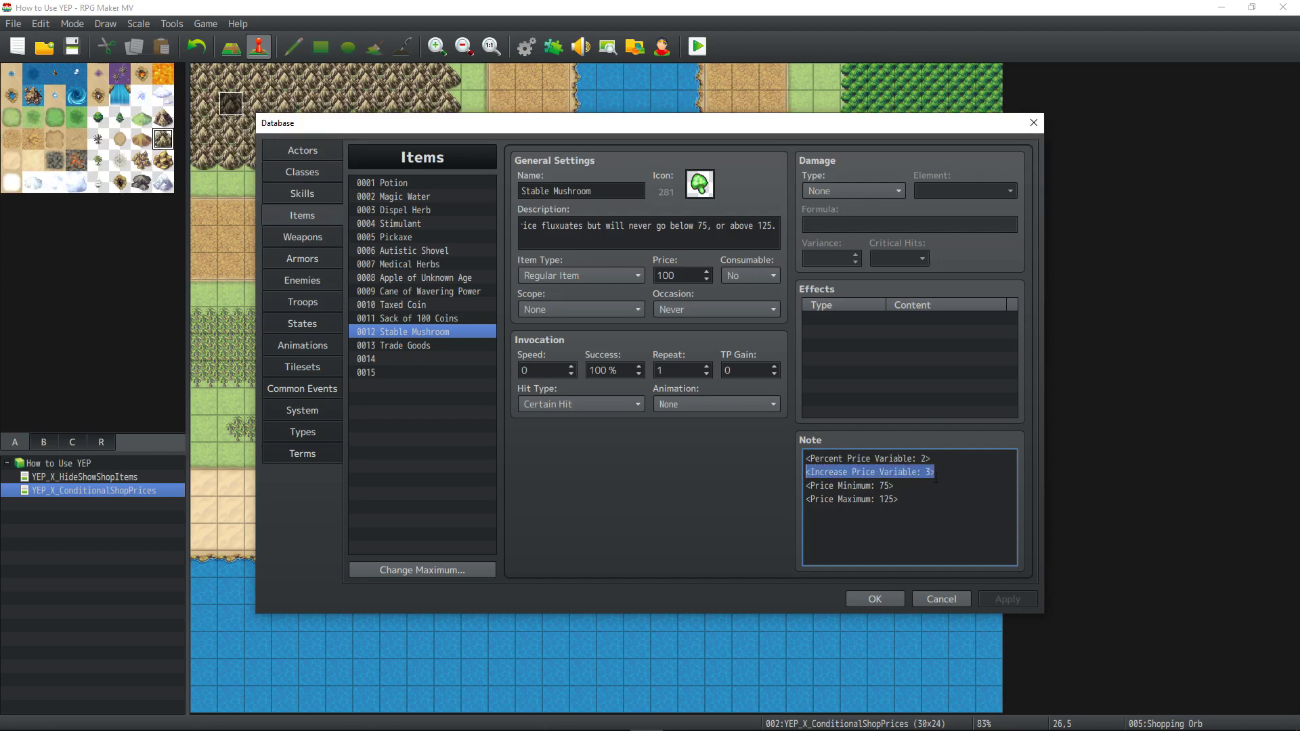
left_click_drag(904, 485, 811, 485)
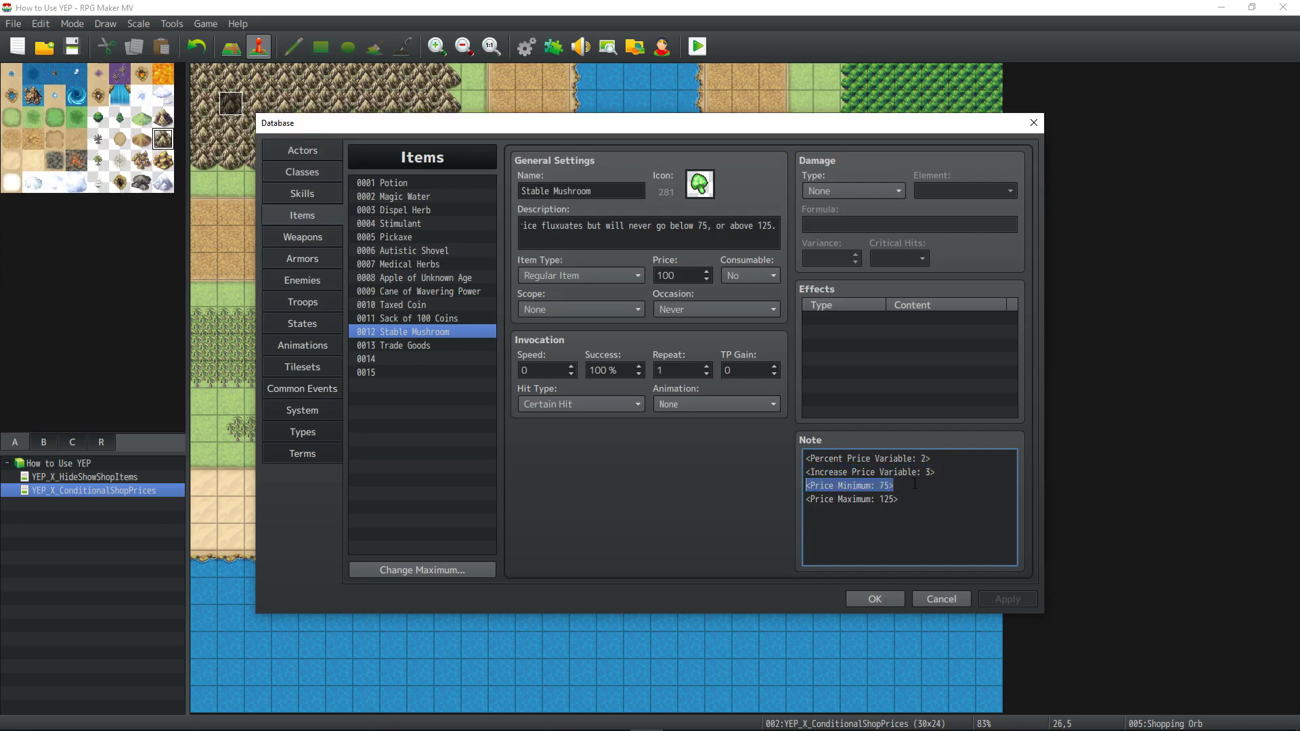
left_click_drag(894, 486, 804, 485)
left_click_drag(918, 498, 804, 499)
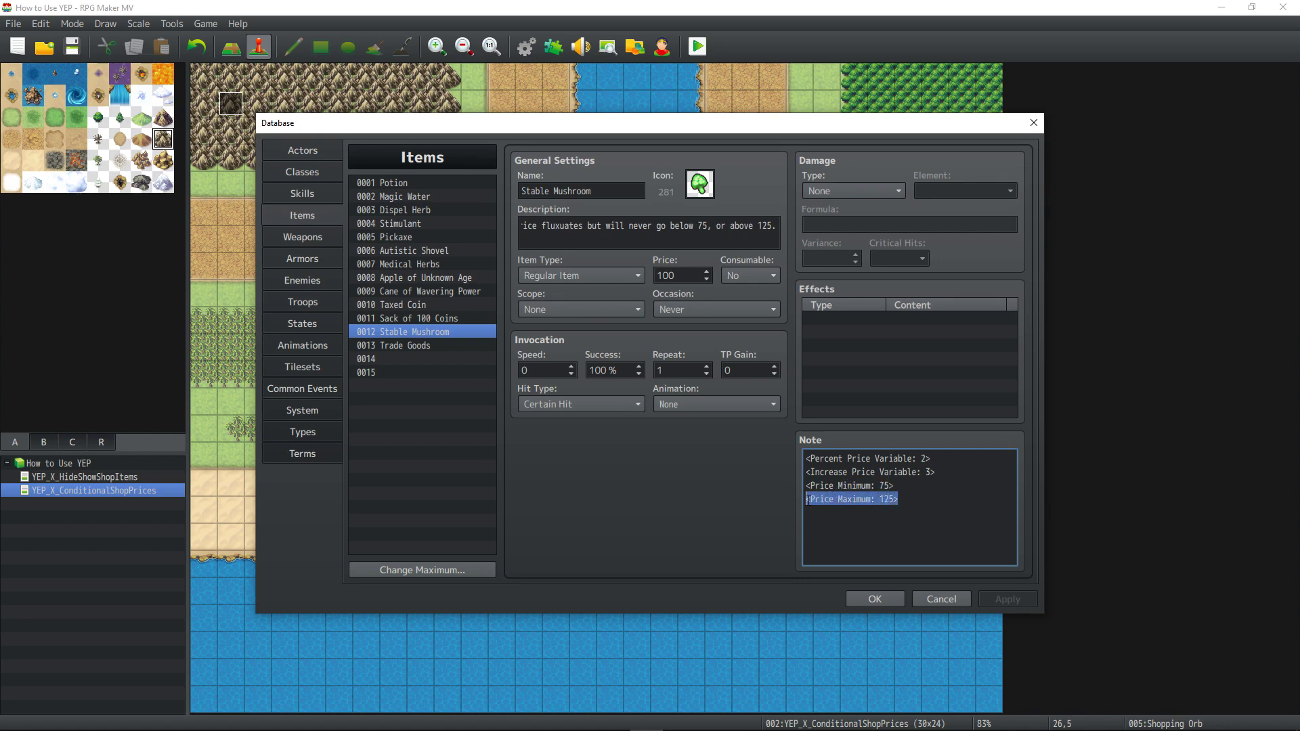
left_click(934, 471)
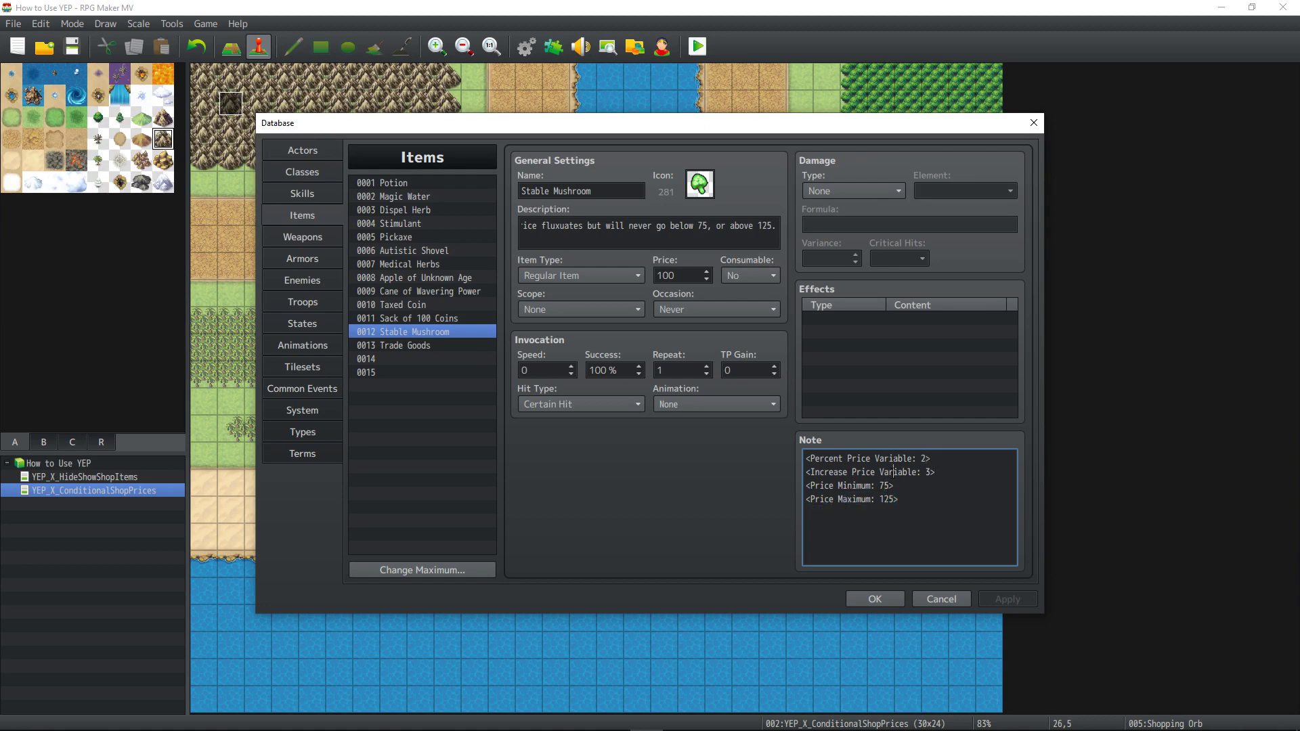
left_click(406, 346)
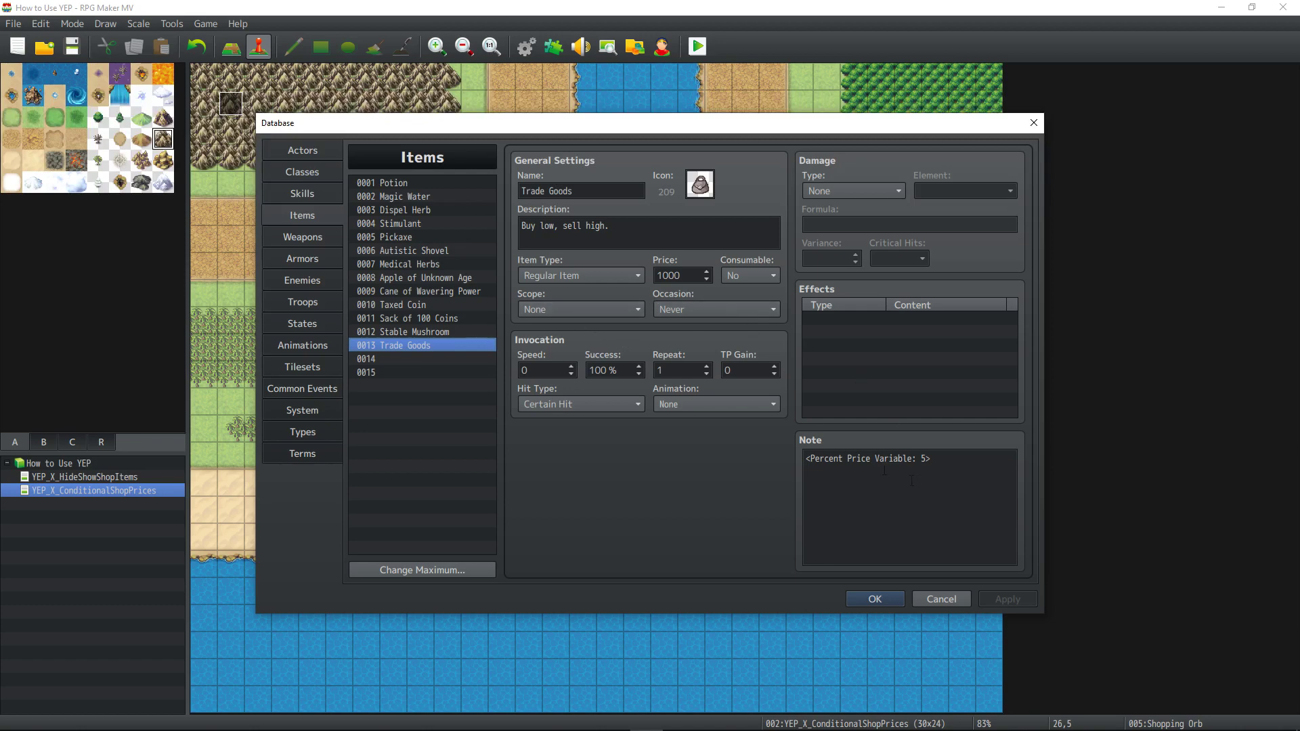
- Highlight variable number 5 in the Trade Goods percent-price note, then close the Database with OK
left_click(825, 462)
left_click(888, 459)
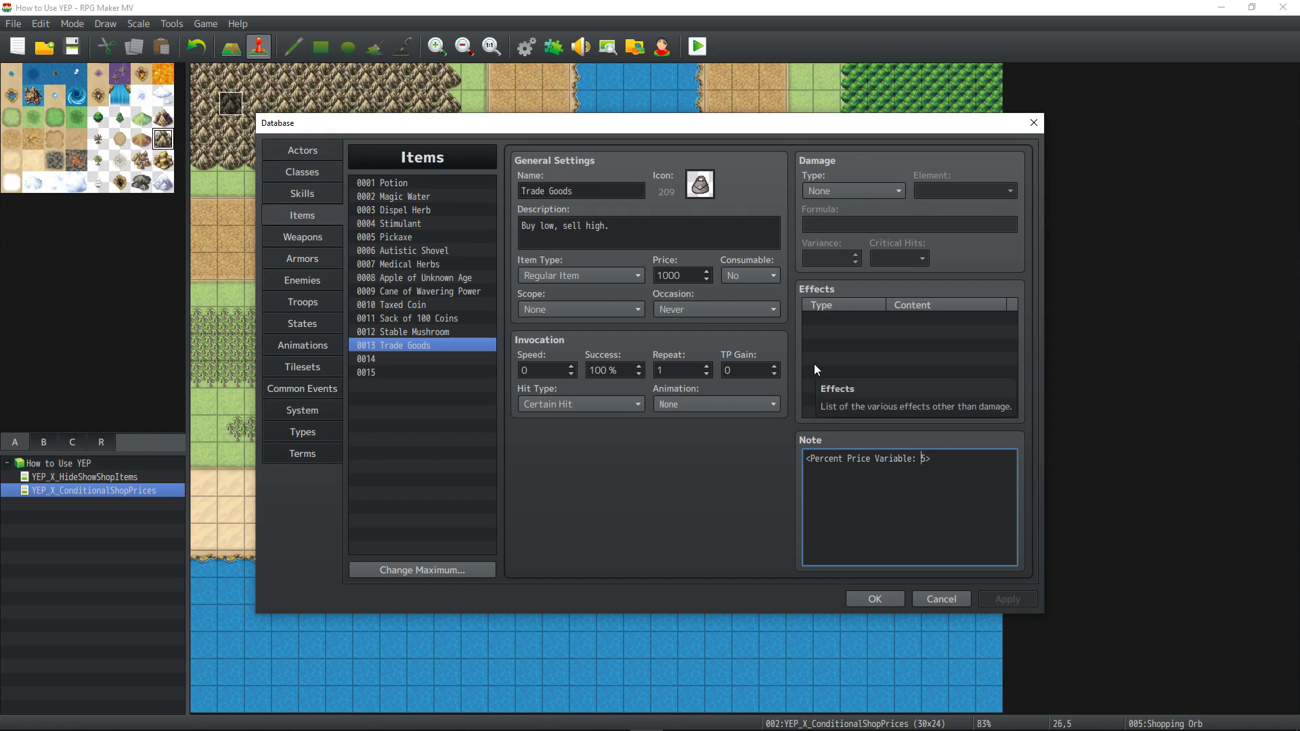
left_click_drag(847, 459, 806, 459)
left_click_drag(932, 459, 917, 459)
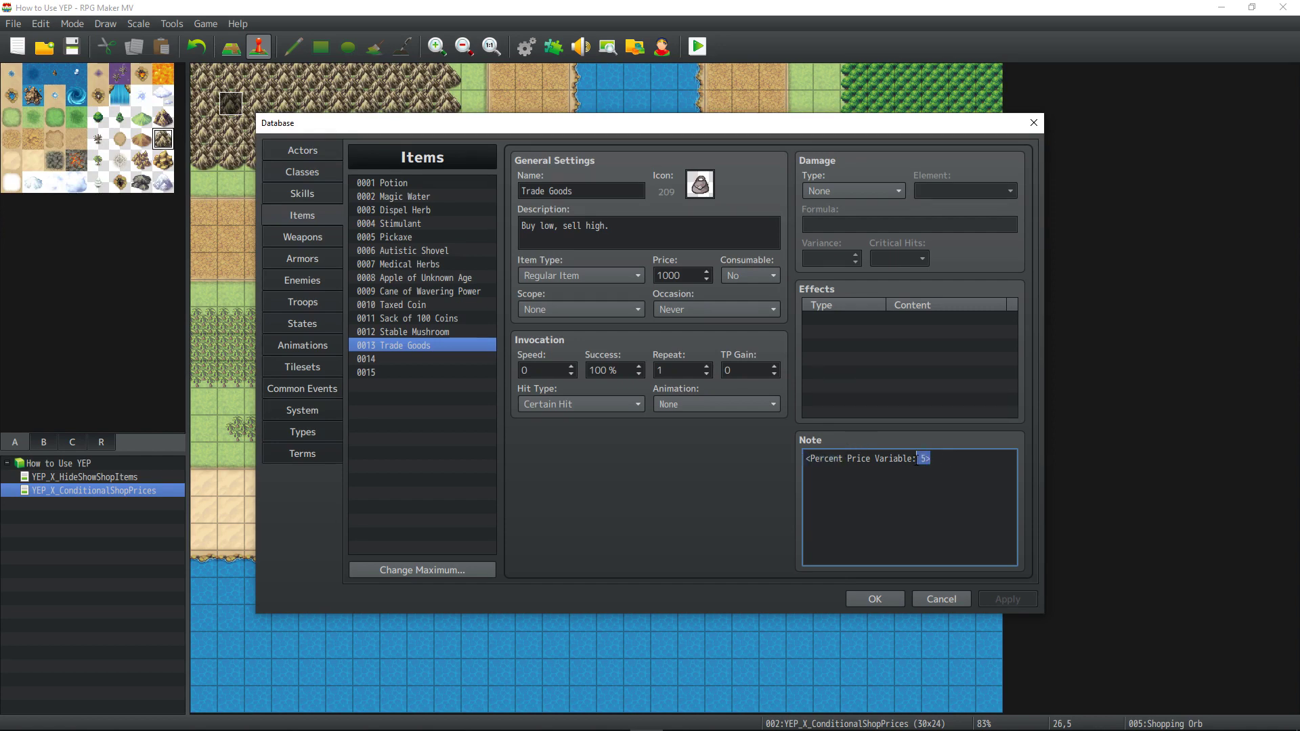
left_click(916, 461)
left_click(871, 599)
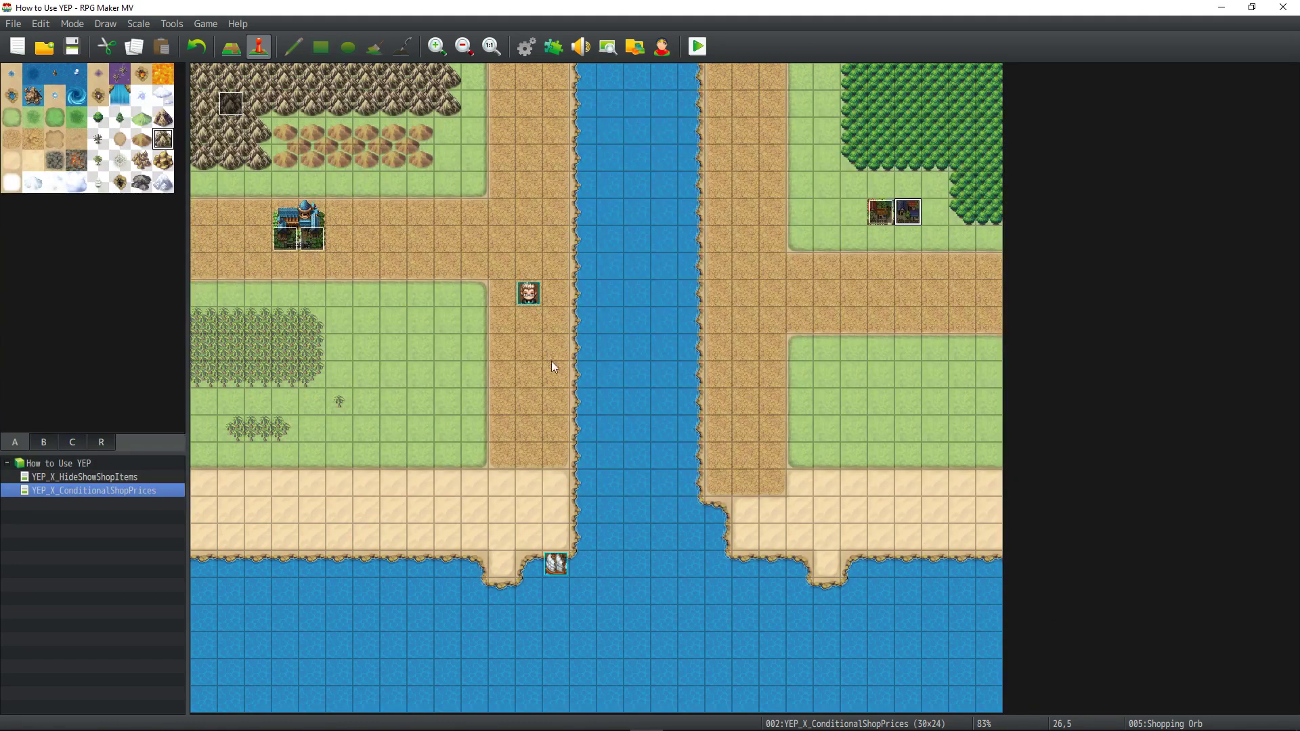
- Open the Random Price Setter event and step through page 2's wait and four price-variable commands
left_click(535, 294)
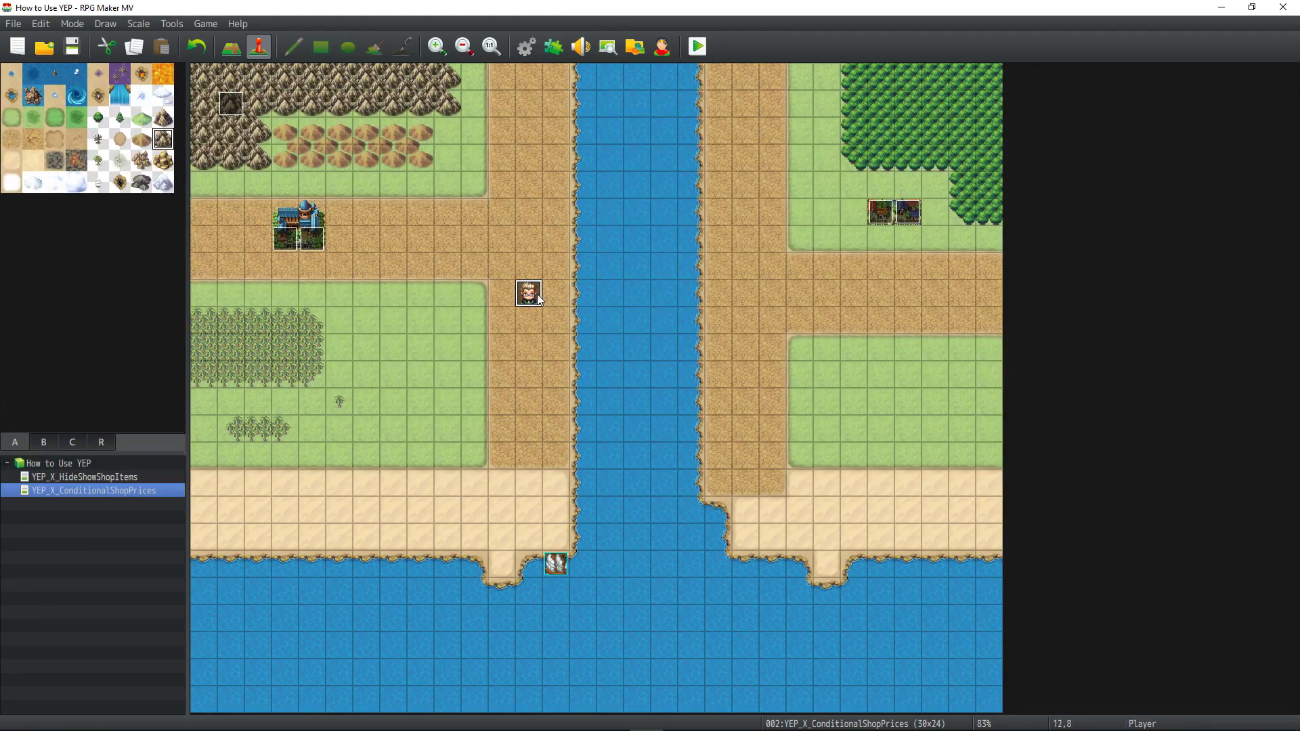
double_click(229, 105)
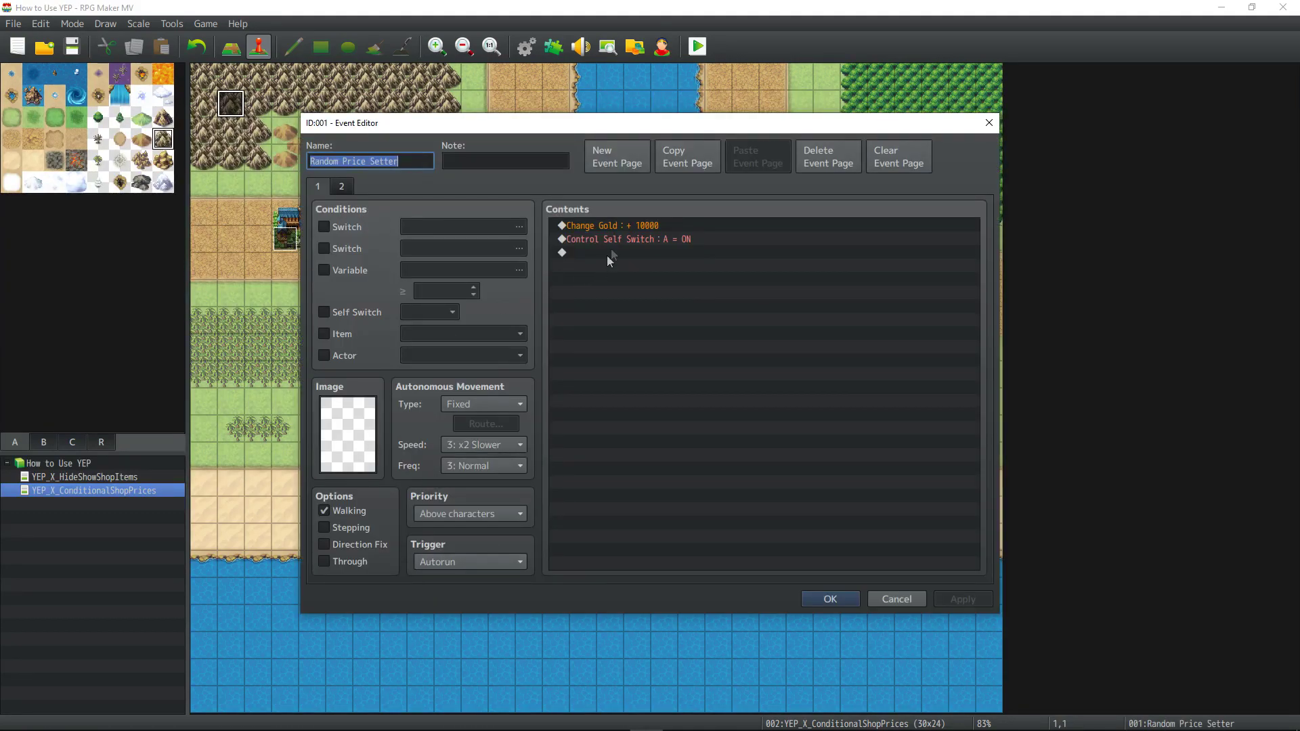
left_click(619, 236)
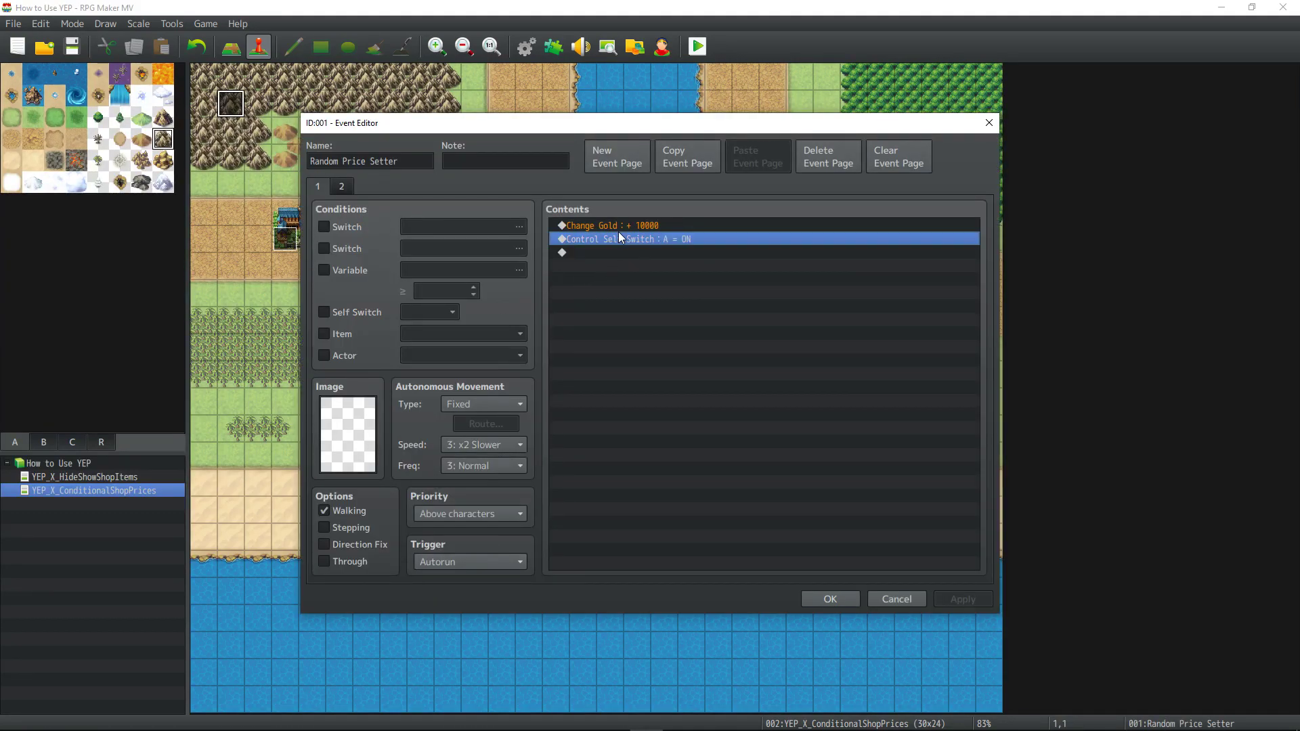
left_click(340, 186)
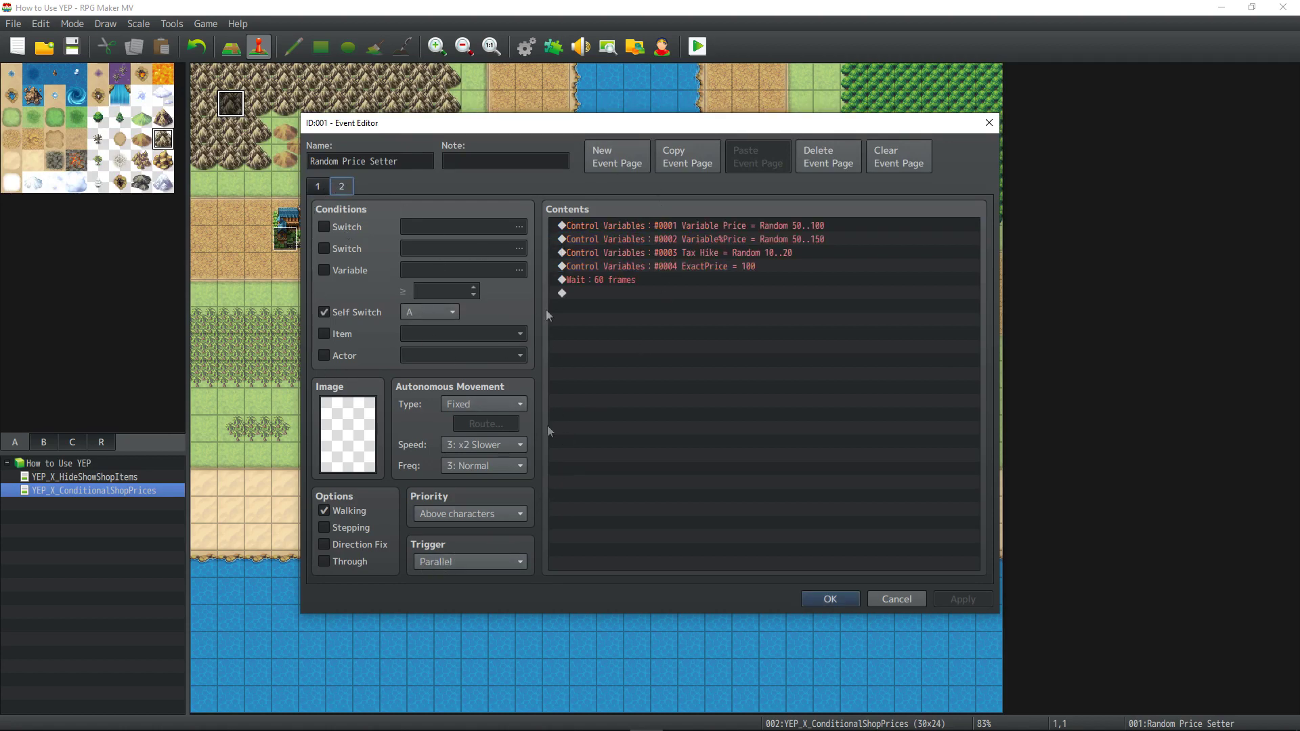
left_click(610, 279)
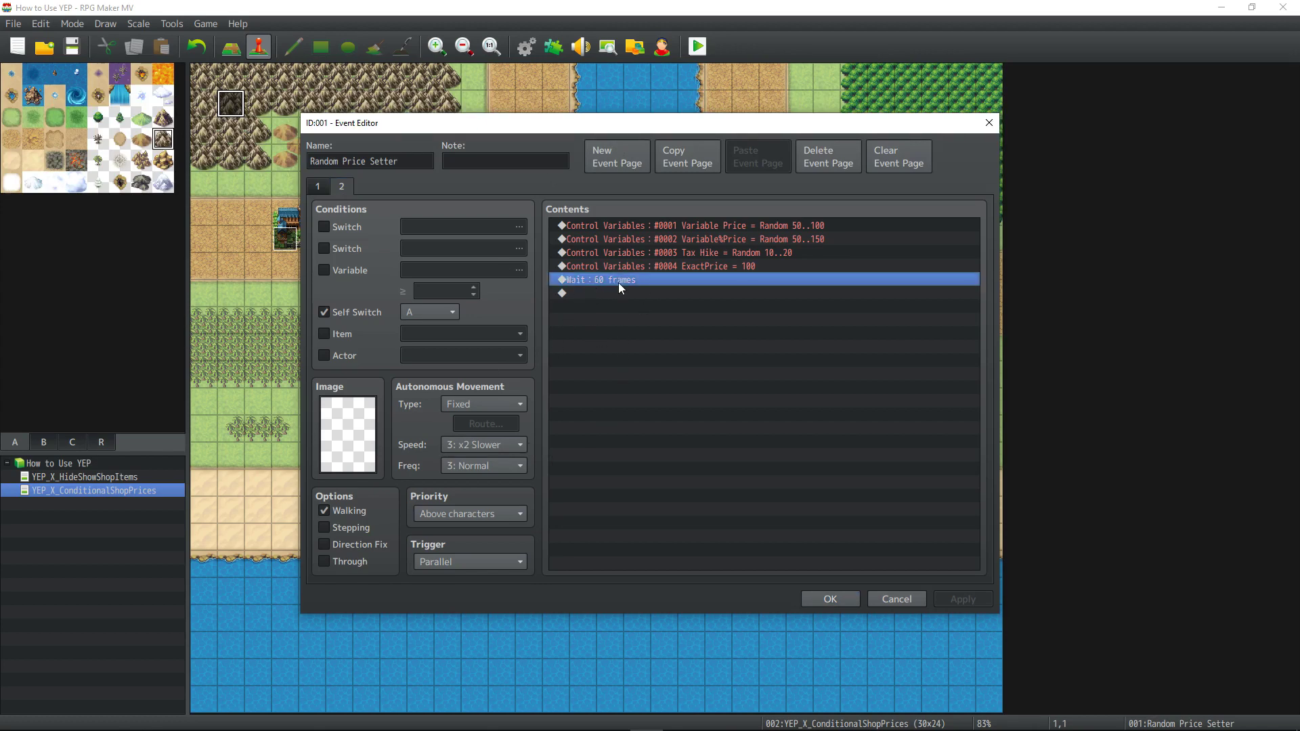
left_click(799, 229)
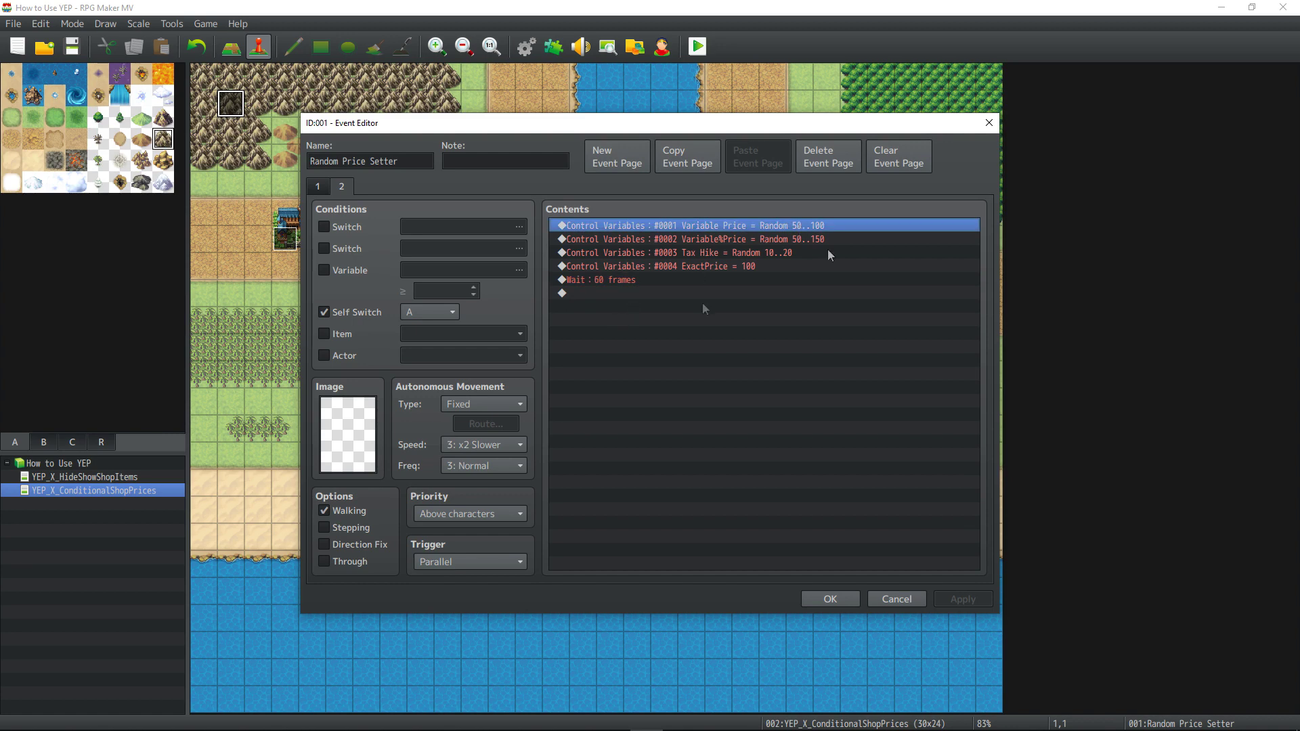
left_click(715, 240)
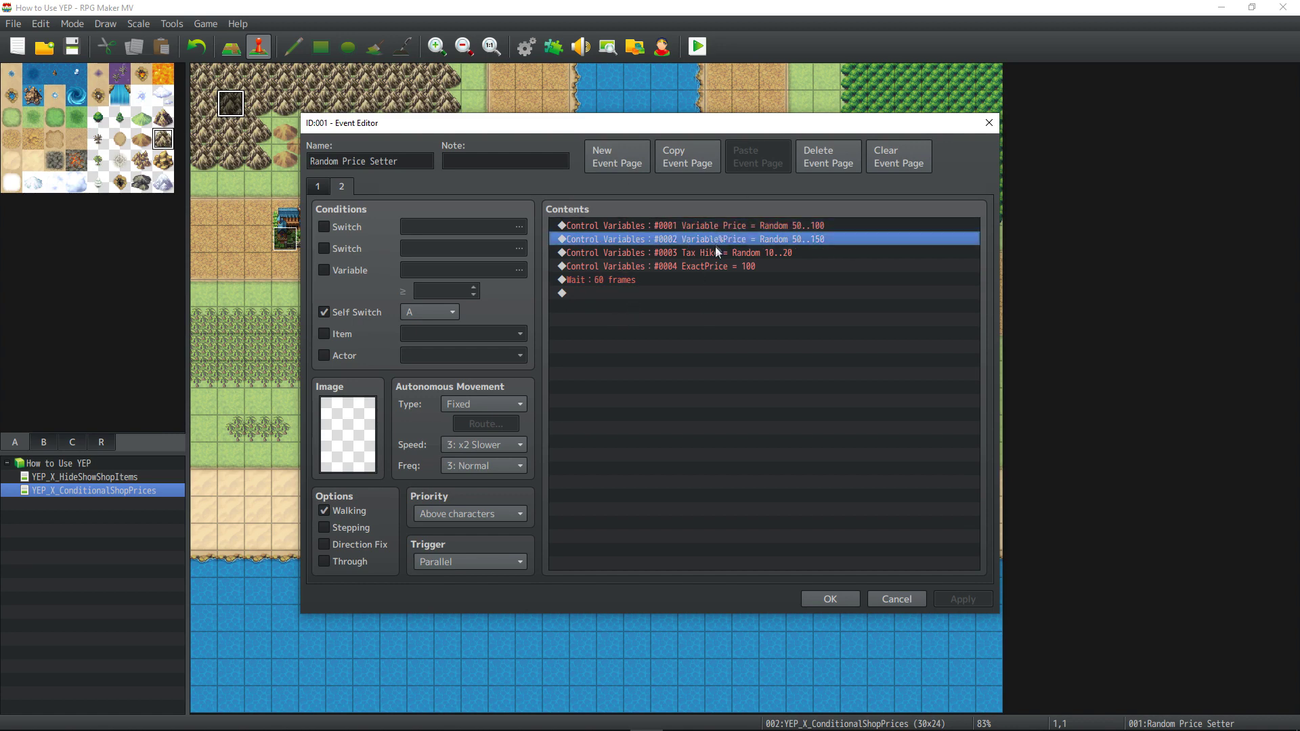
left_click(713, 253)
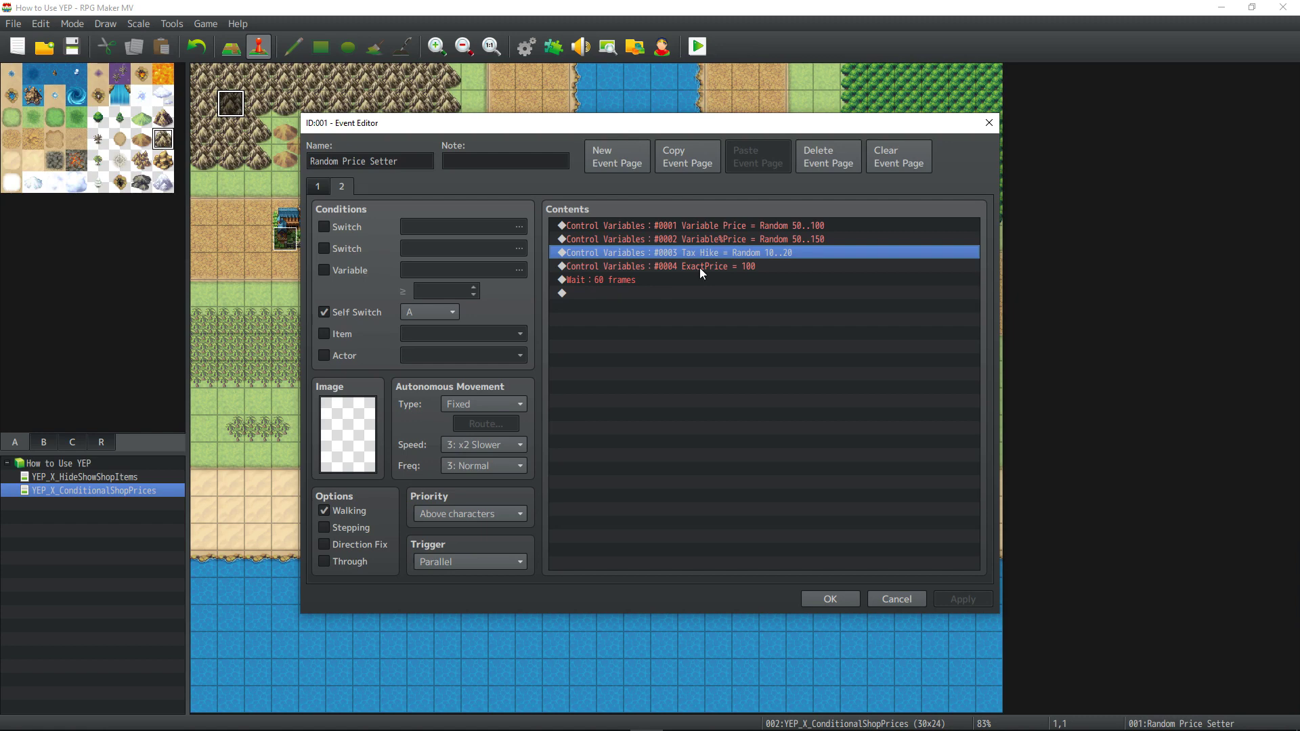
left_click(700, 267)
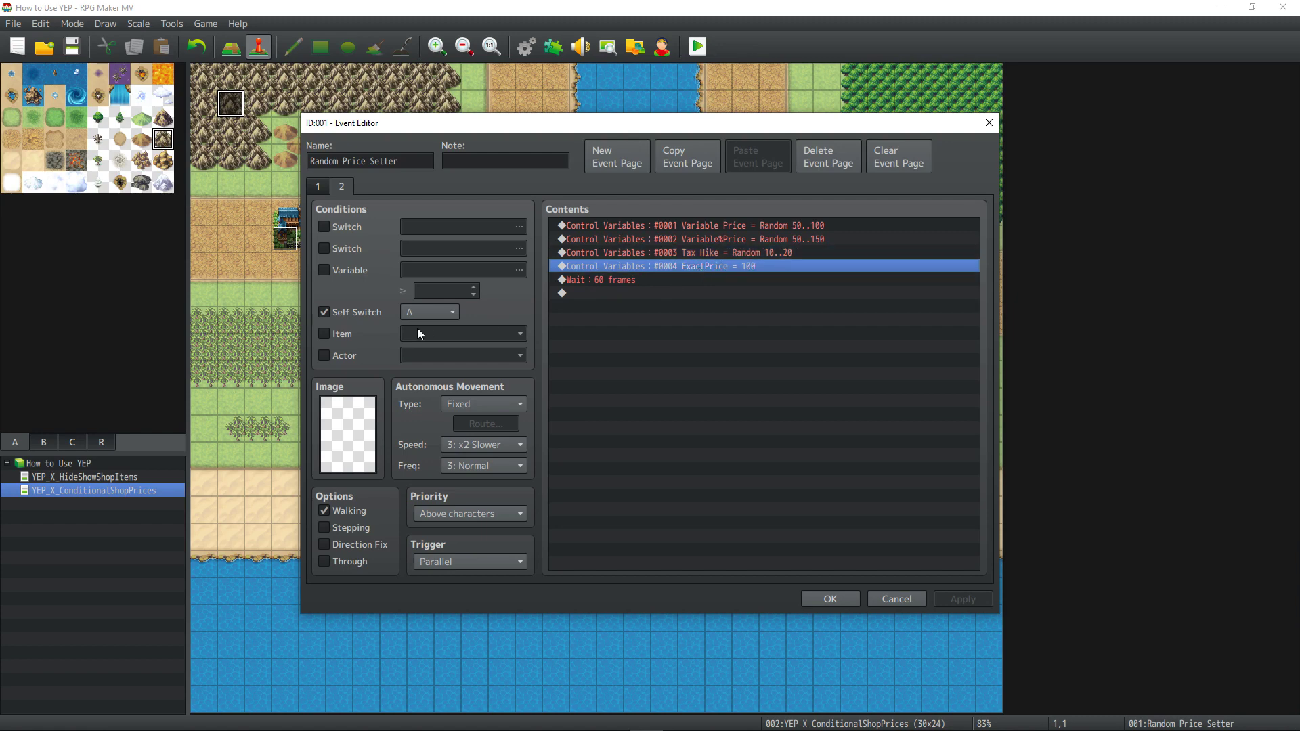
- Paste the ExactPrice command onto page 1 above the self switch
left_click(682, 276)
left_click(319, 186)
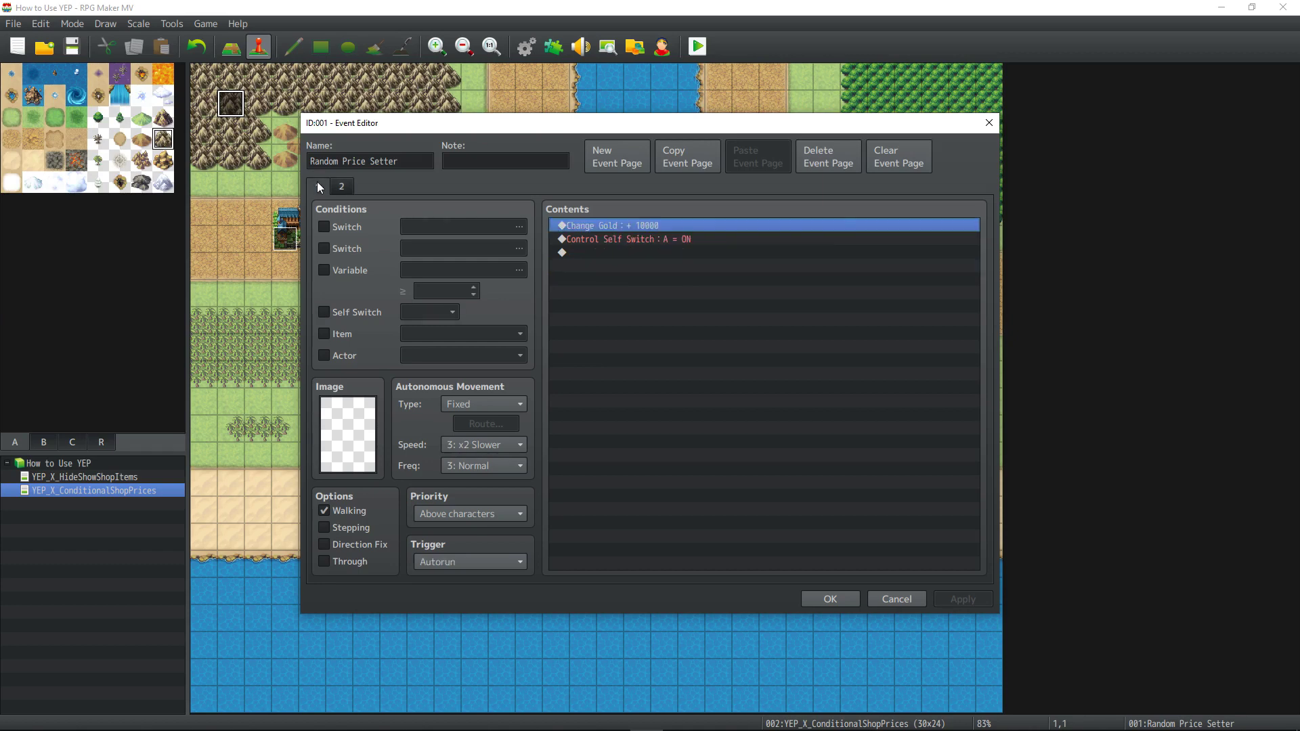
left_click(668, 237)
key("ctrl+v")
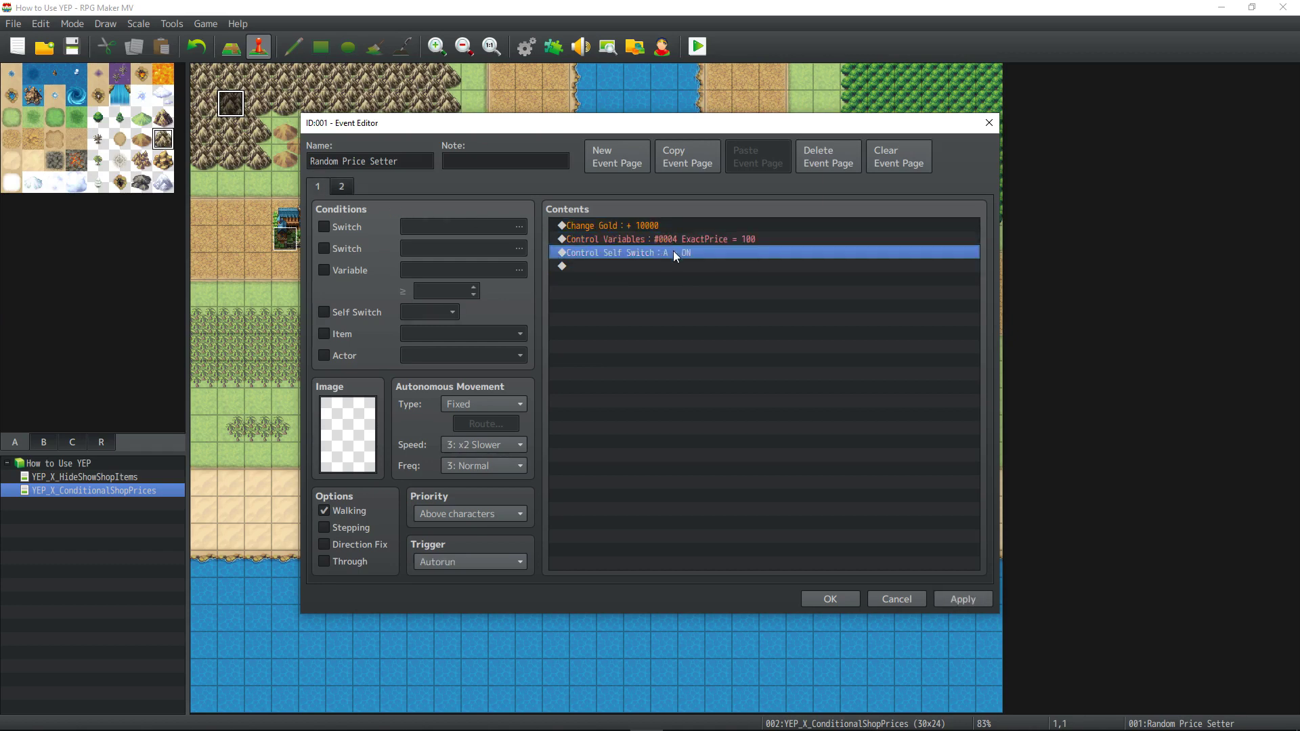
left_click(709, 239)
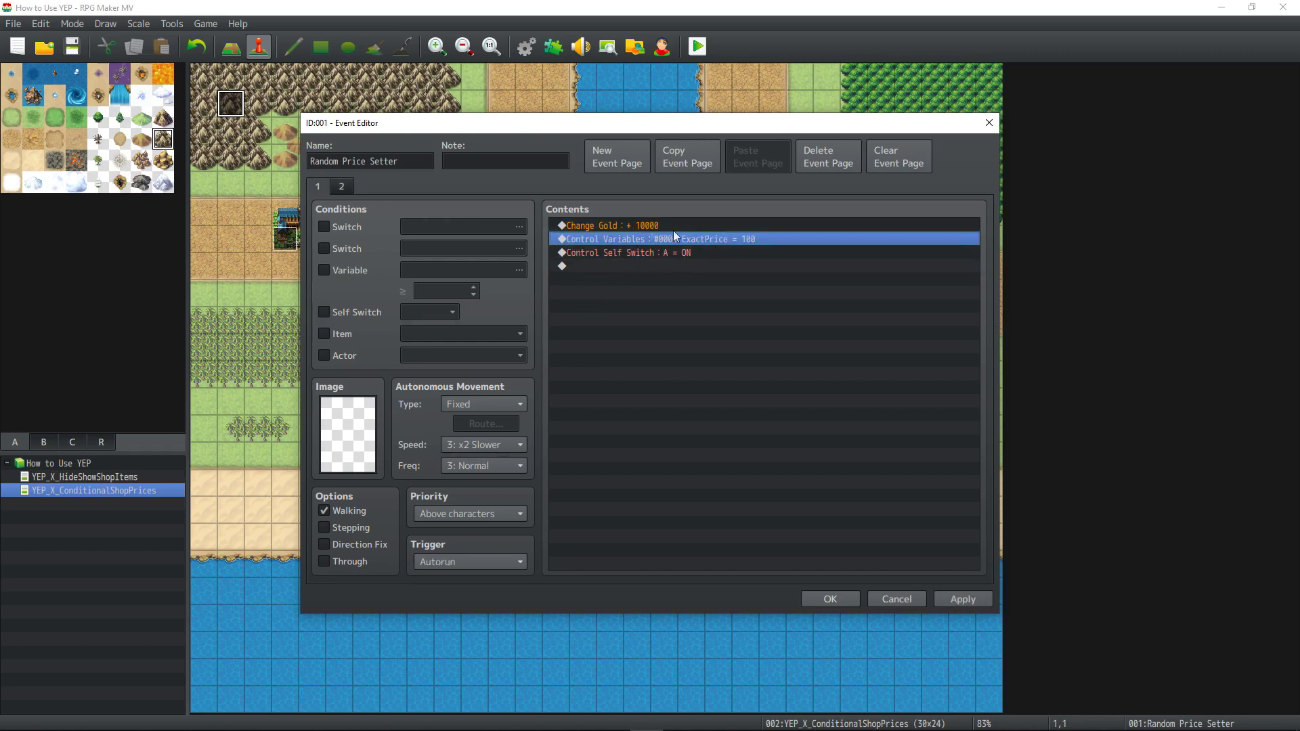
left_click(341, 187)
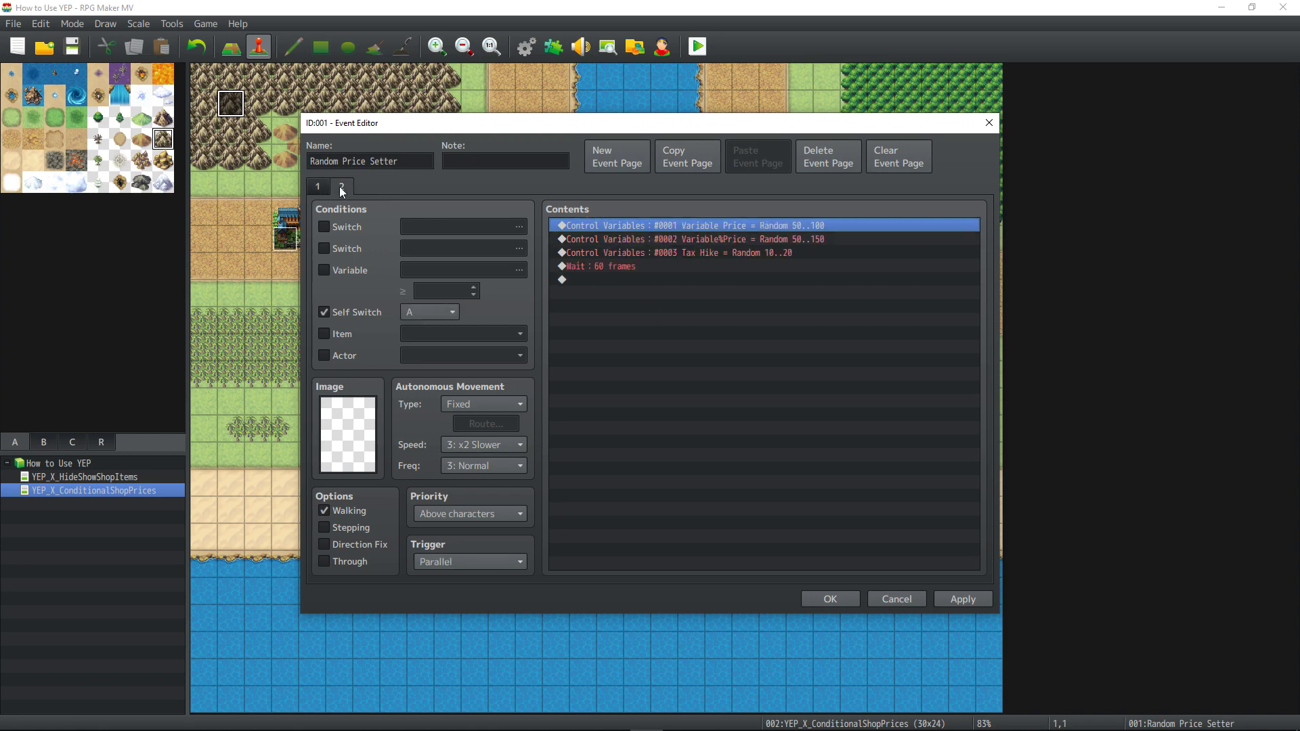
- Select page 2's commands and review the Variable Price random range, leaving it unchanged
left_click(755, 241)
left_click(749, 256)
left_click(753, 225)
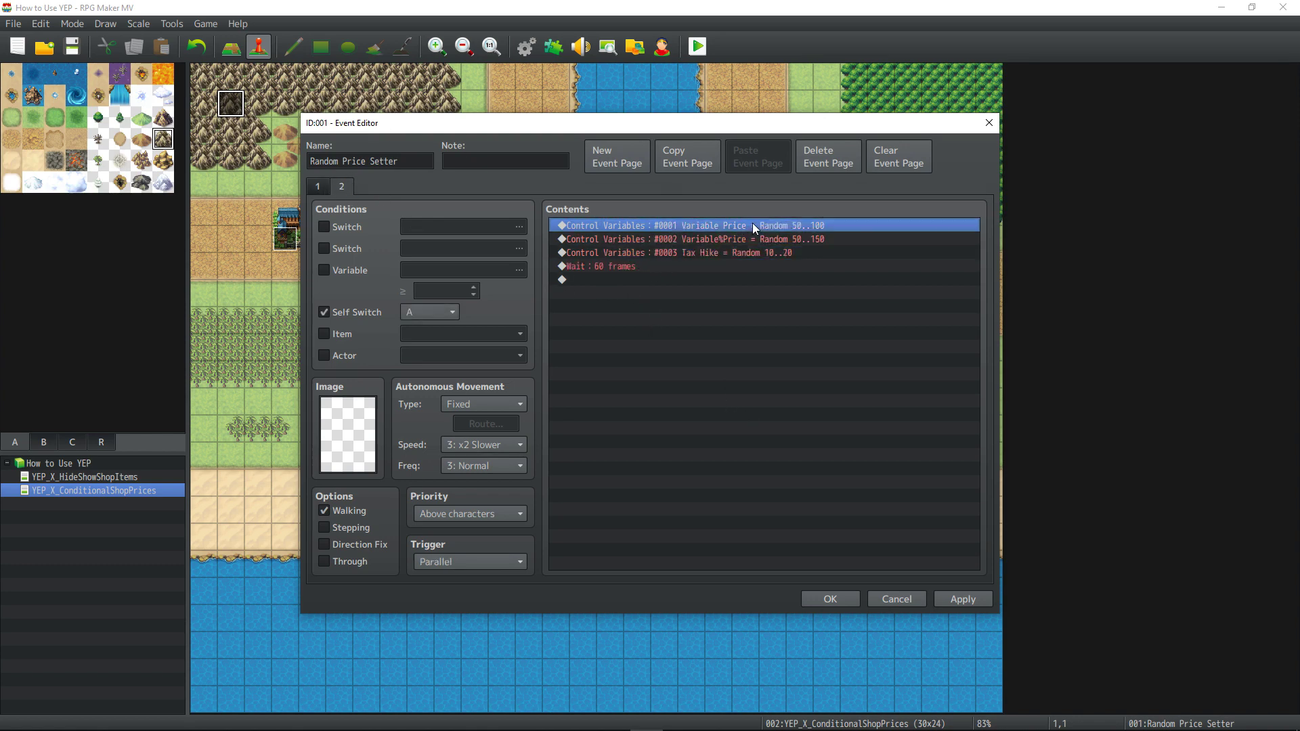
left_click(613, 271)
left_click(619, 279)
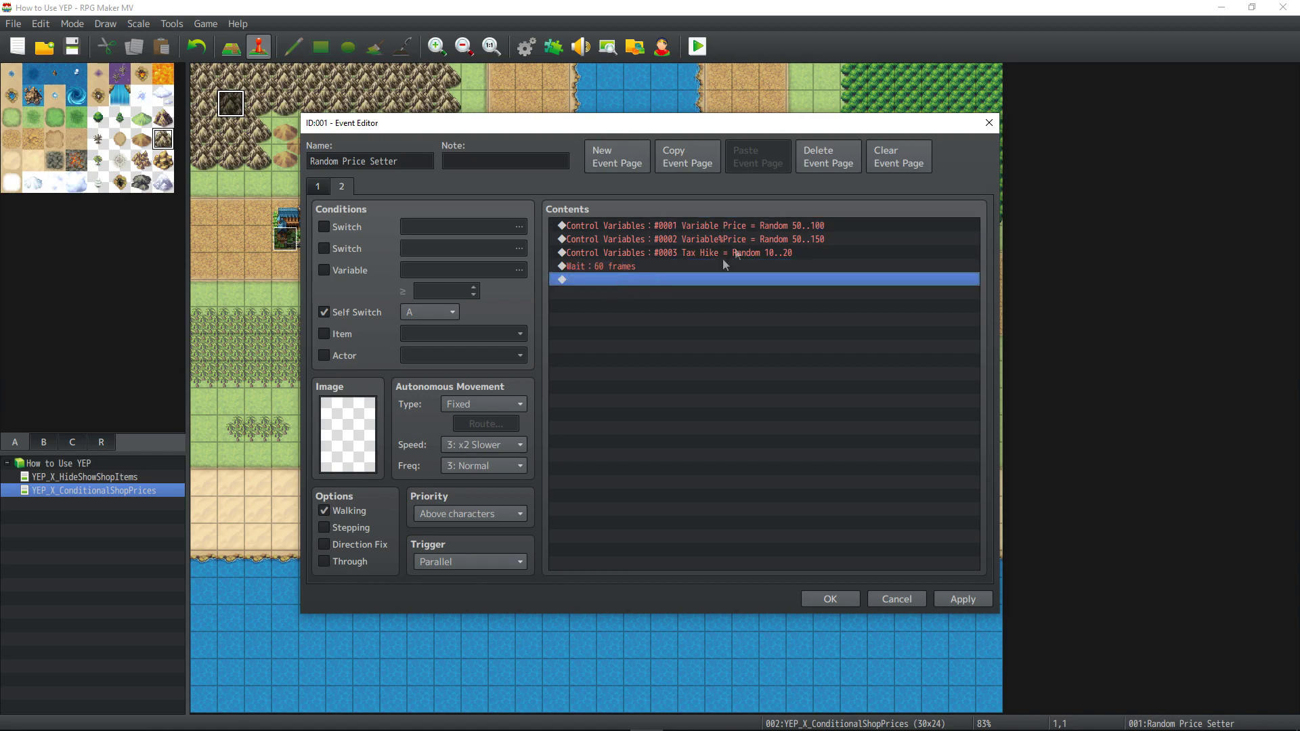
left_click(769, 224)
key("Insert")
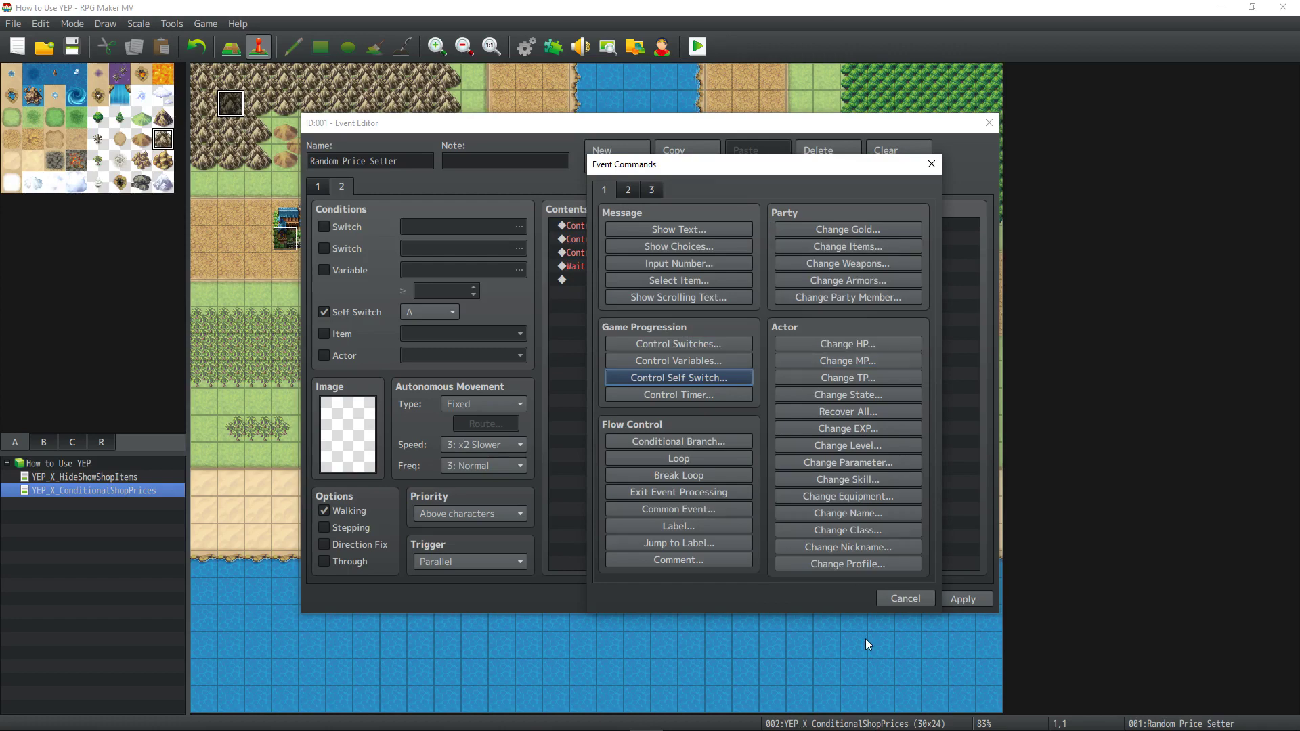
key("Escape")
key("Return")
key("Tab")
key("Tab")
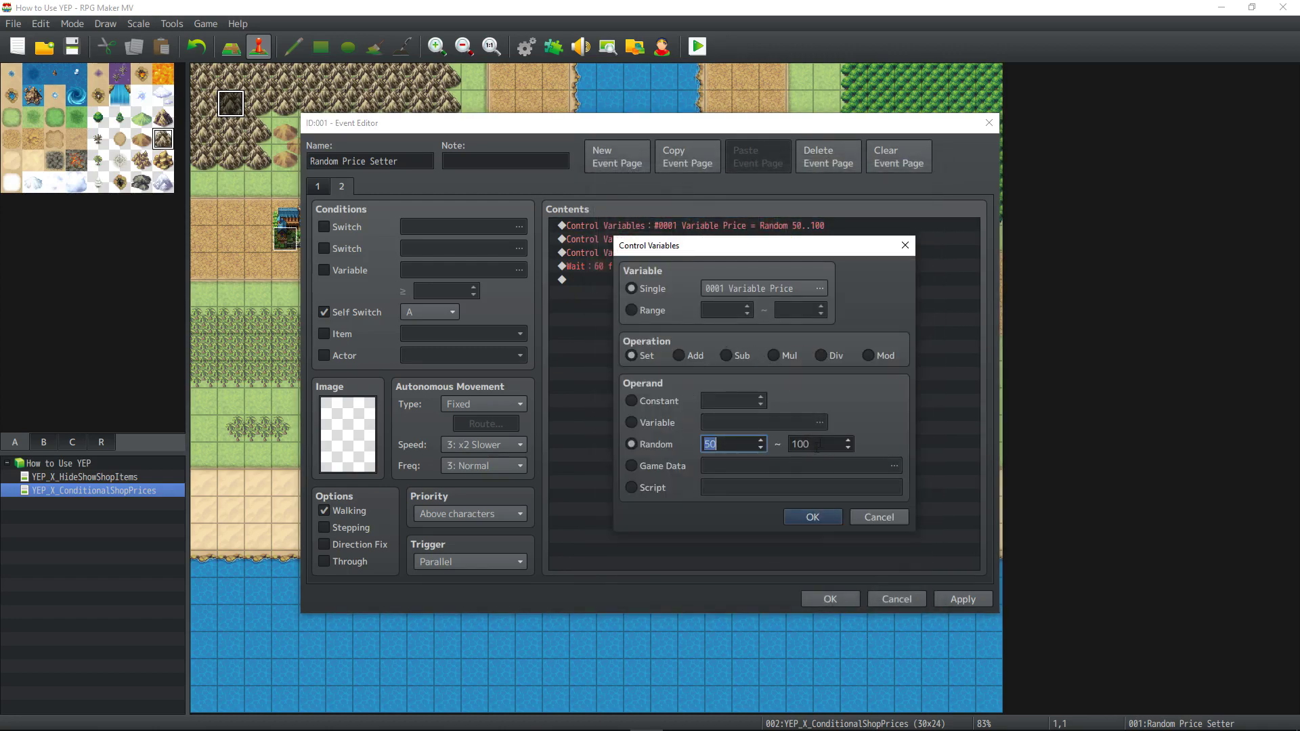
left_click(817, 520)
- Review the Variable%Price and Tax Hike random ranges unchanged, then recheck the 60-frame wait
left_click(755, 244)
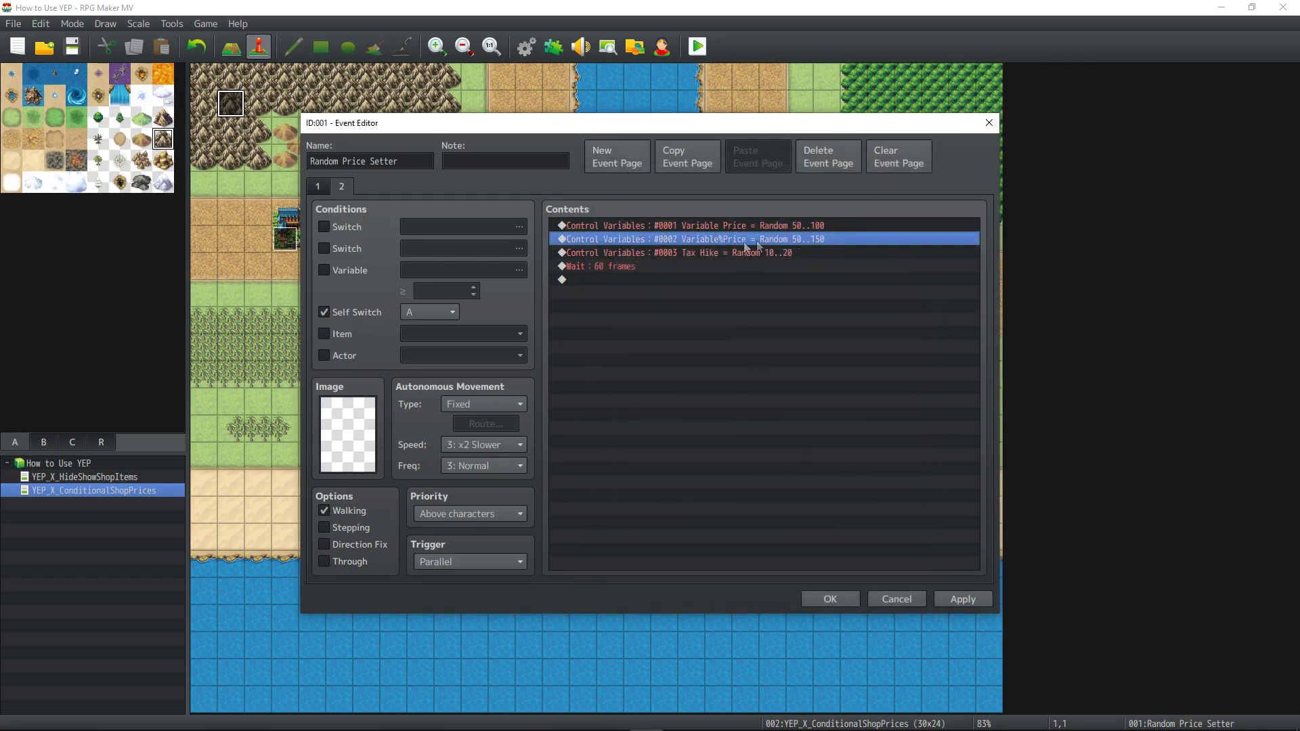
double_click(739, 247)
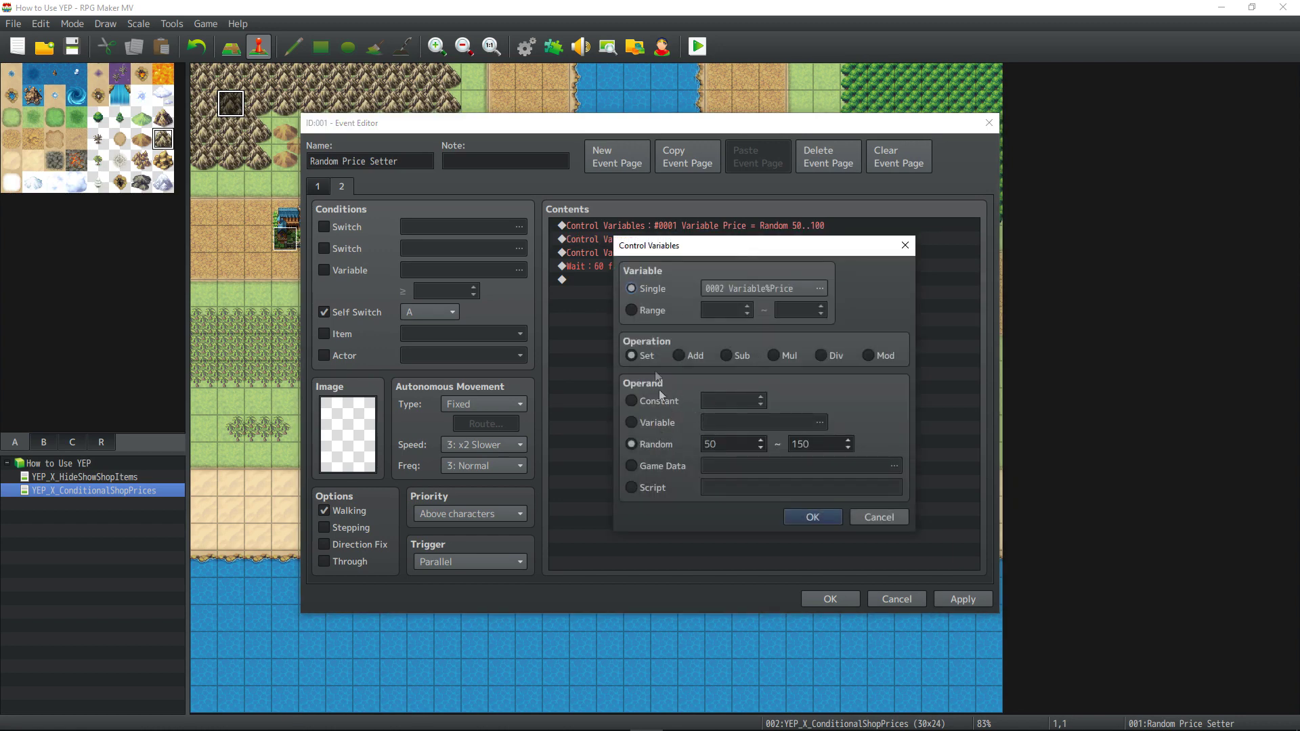
left_click(806, 519)
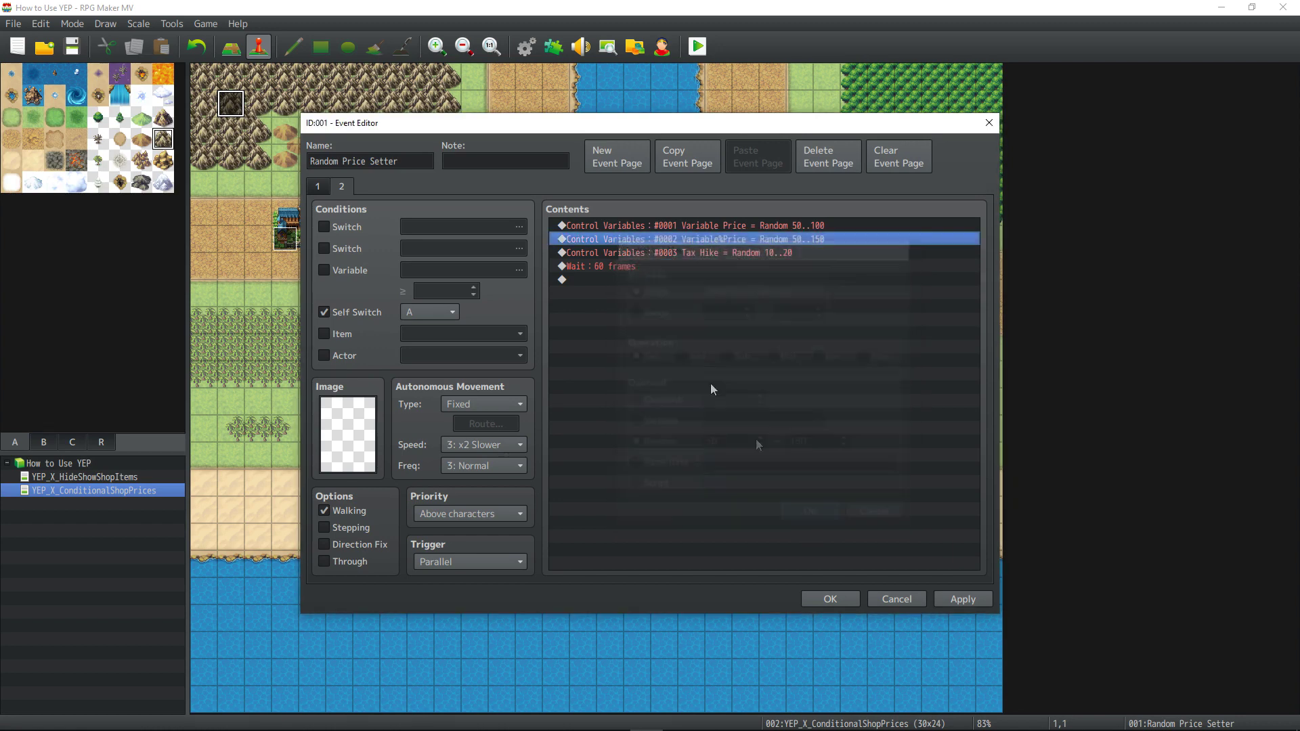
left_click(705, 252)
double_click(705, 253)
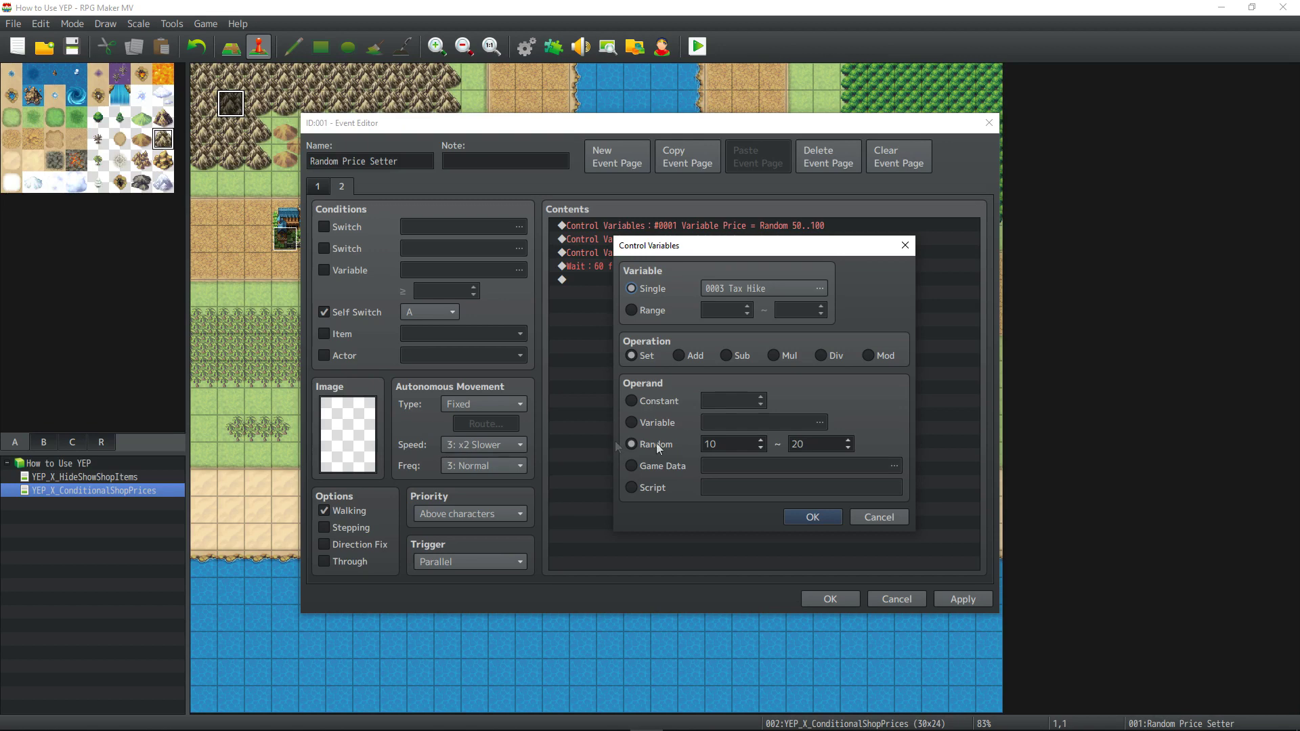
left_click(812, 516)
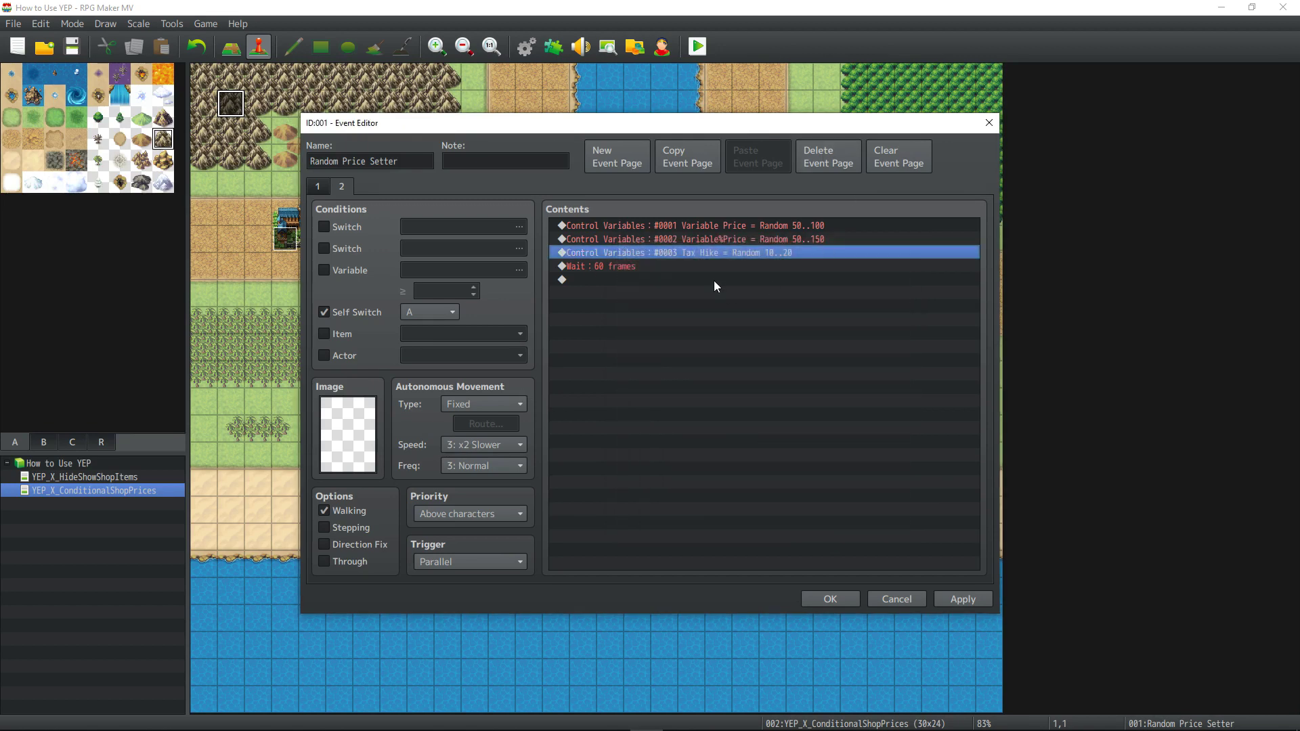
left_click(611, 273)
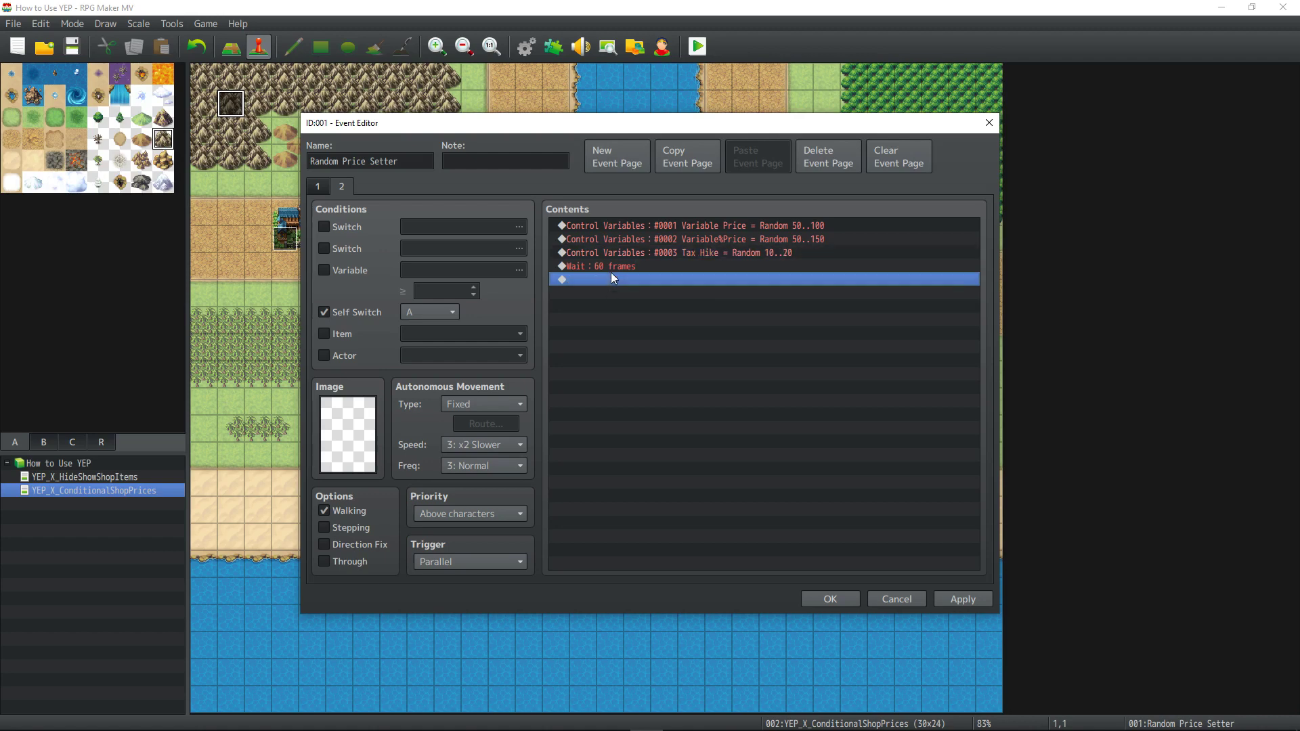
left_click(612, 271)
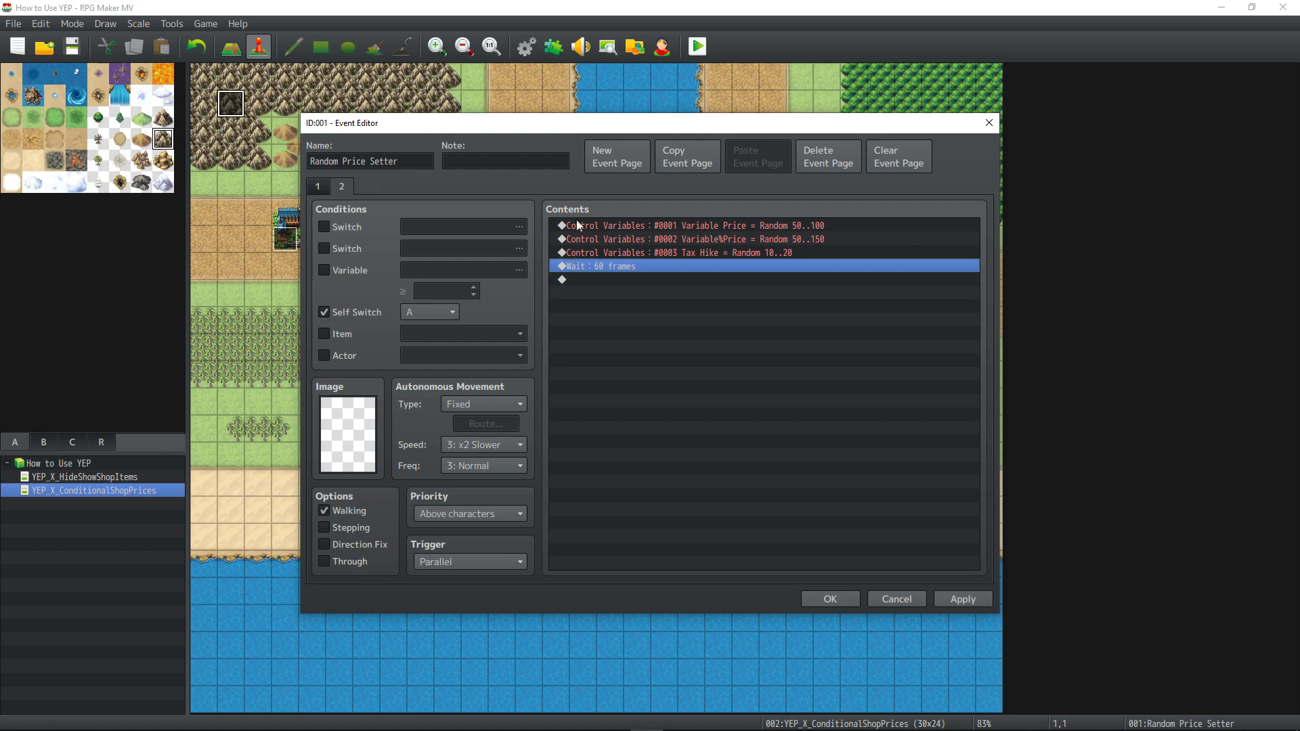
left_click(593, 237)
left_click(591, 254)
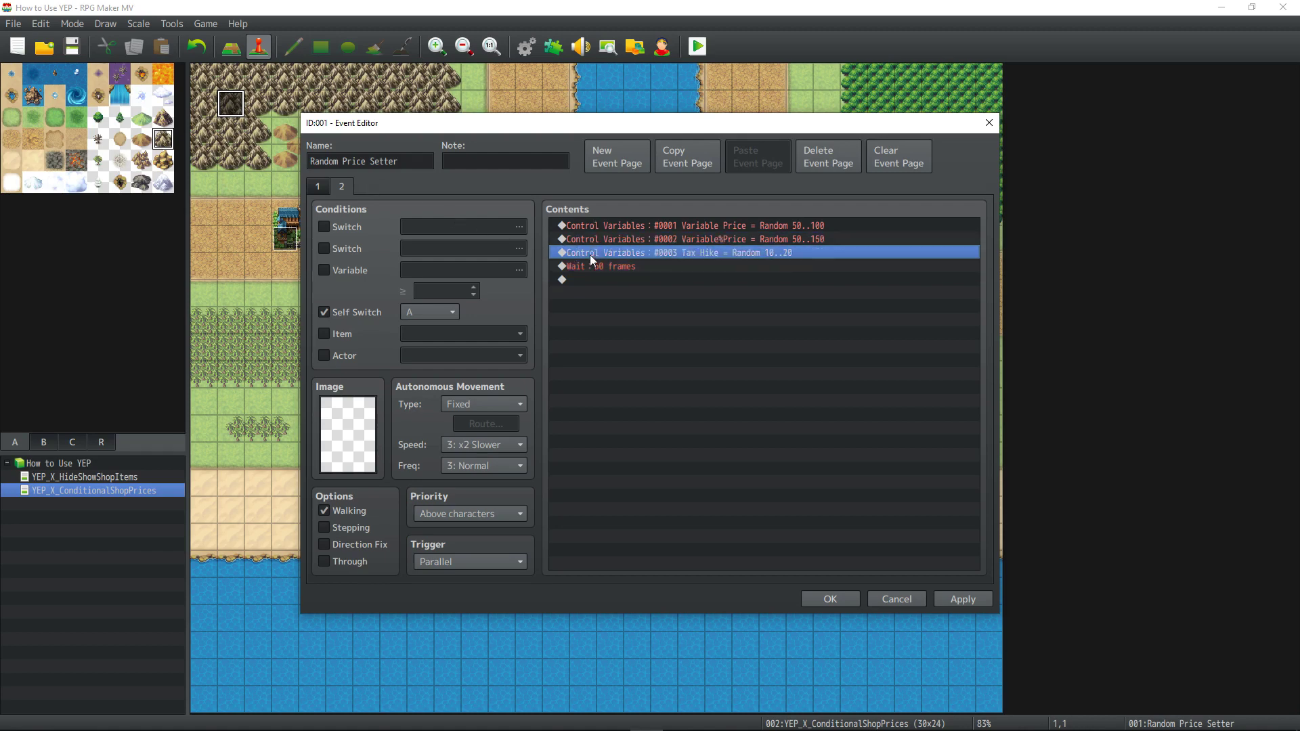
left_click(589, 266)
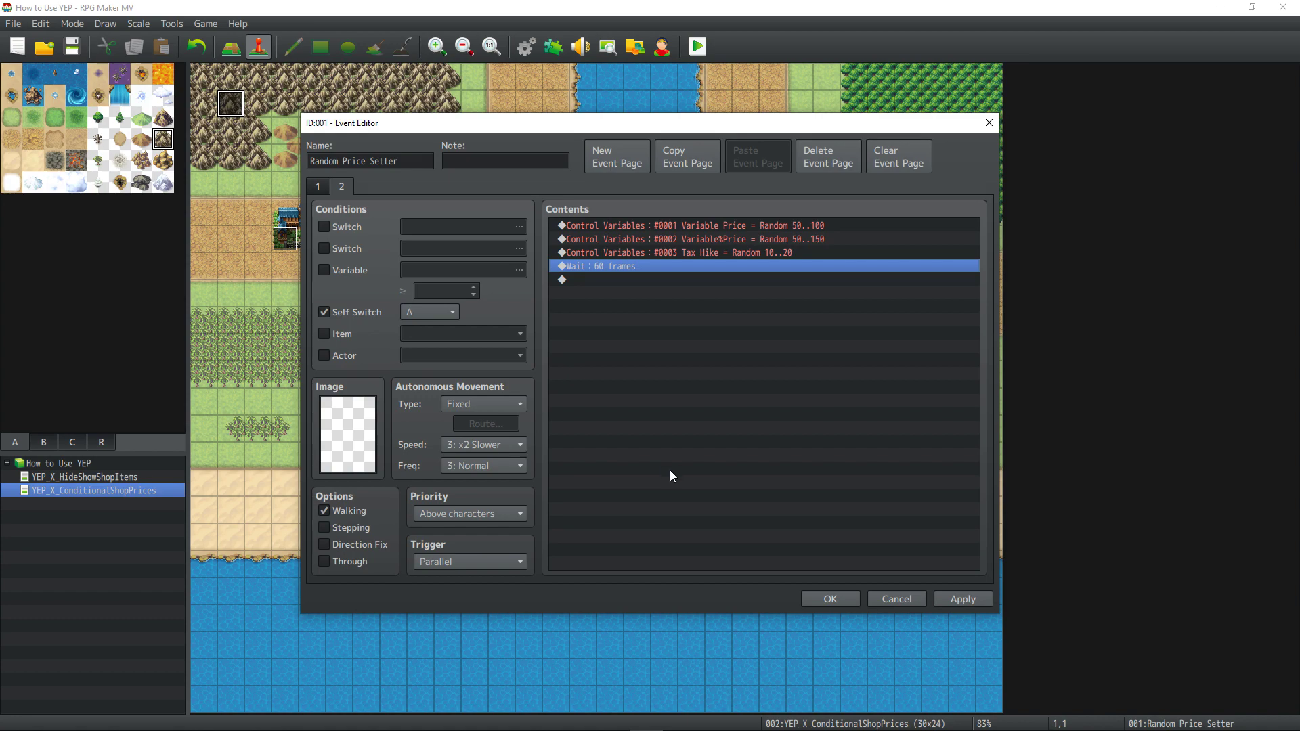
- Close the Random Price Setter editor and open the Shopping Orb's Trade Goods Variance command
left_click(830, 599)
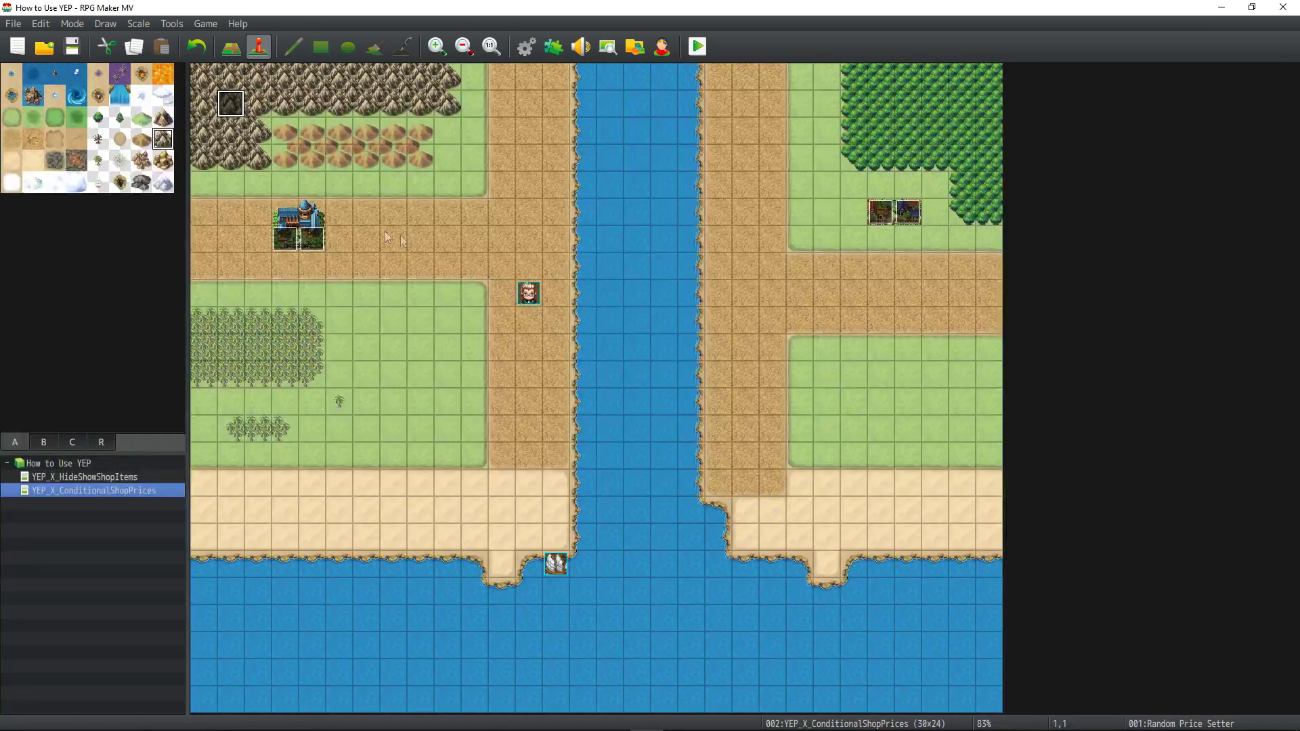
double_click(312, 241)
left_click(628, 230)
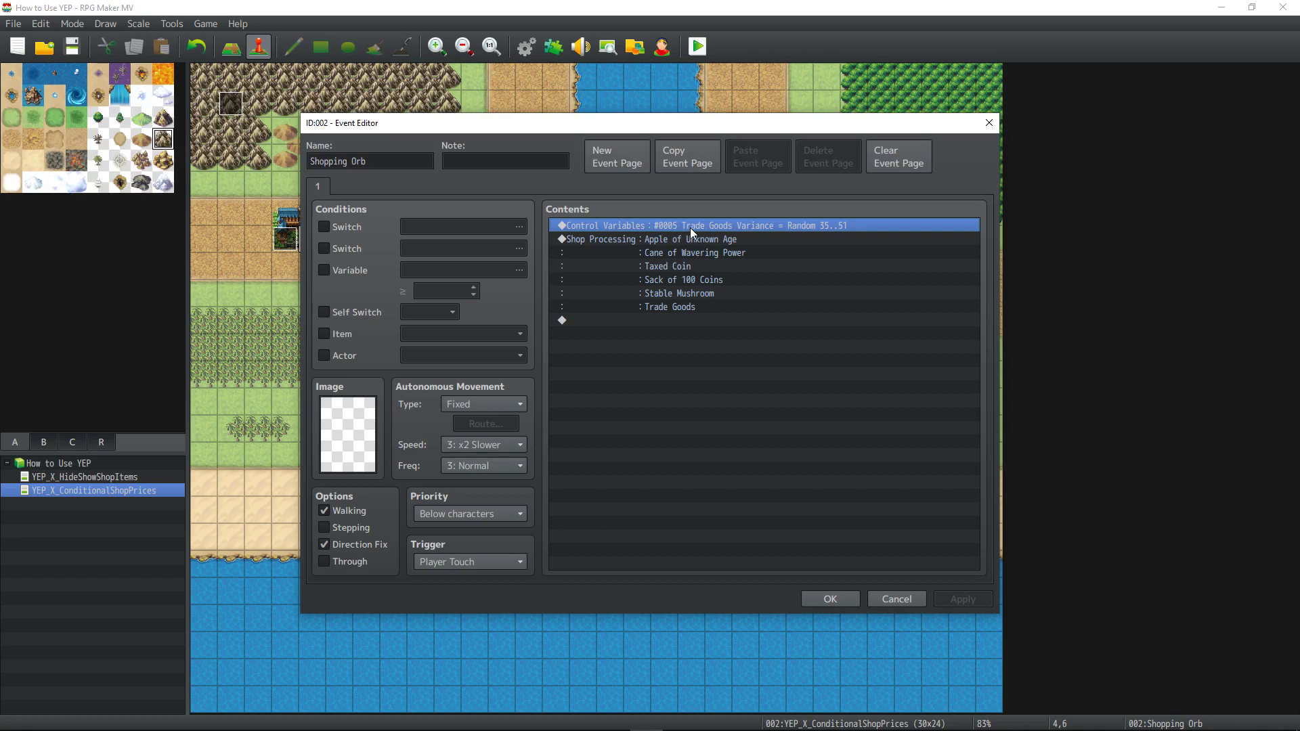
right_click(718, 231)
left_click(735, 241)
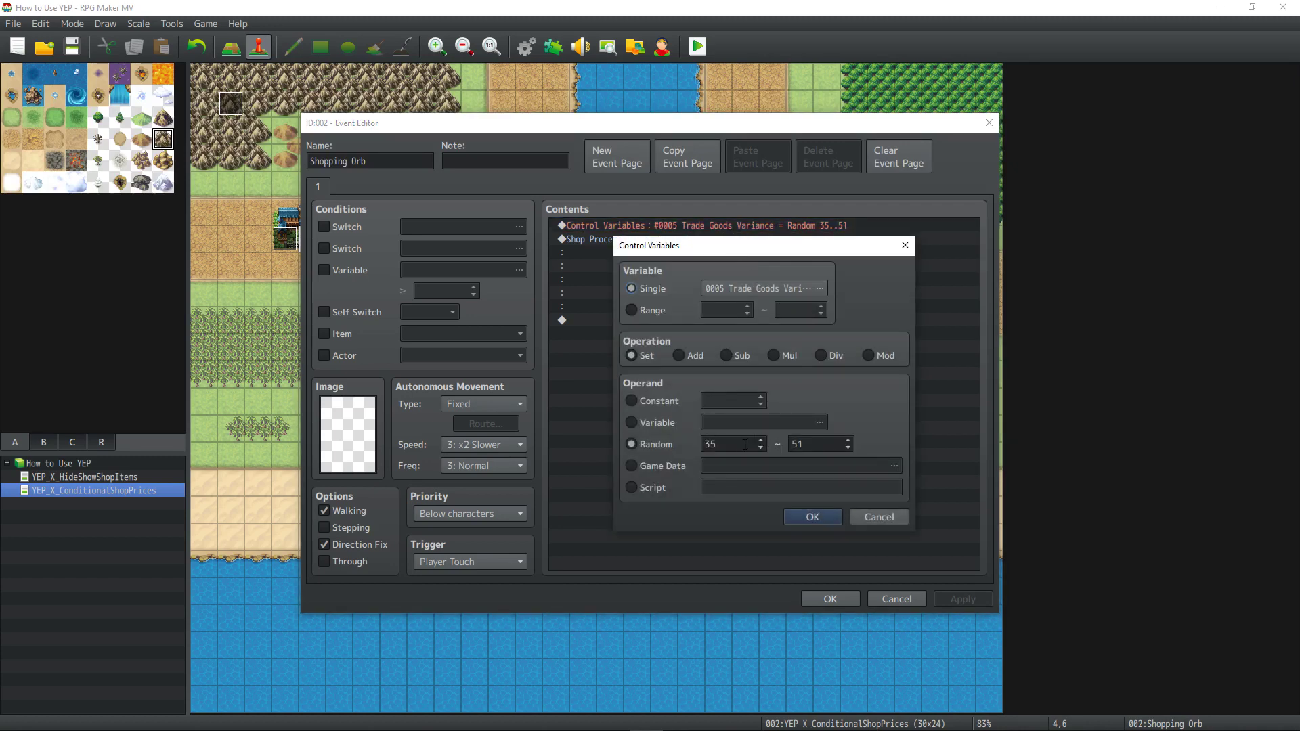
- Check the variance range Random 35..51, confirm it, and close the Shopping Orb event
double_click(745, 444)
double_click(820, 443)
left_click(812, 517)
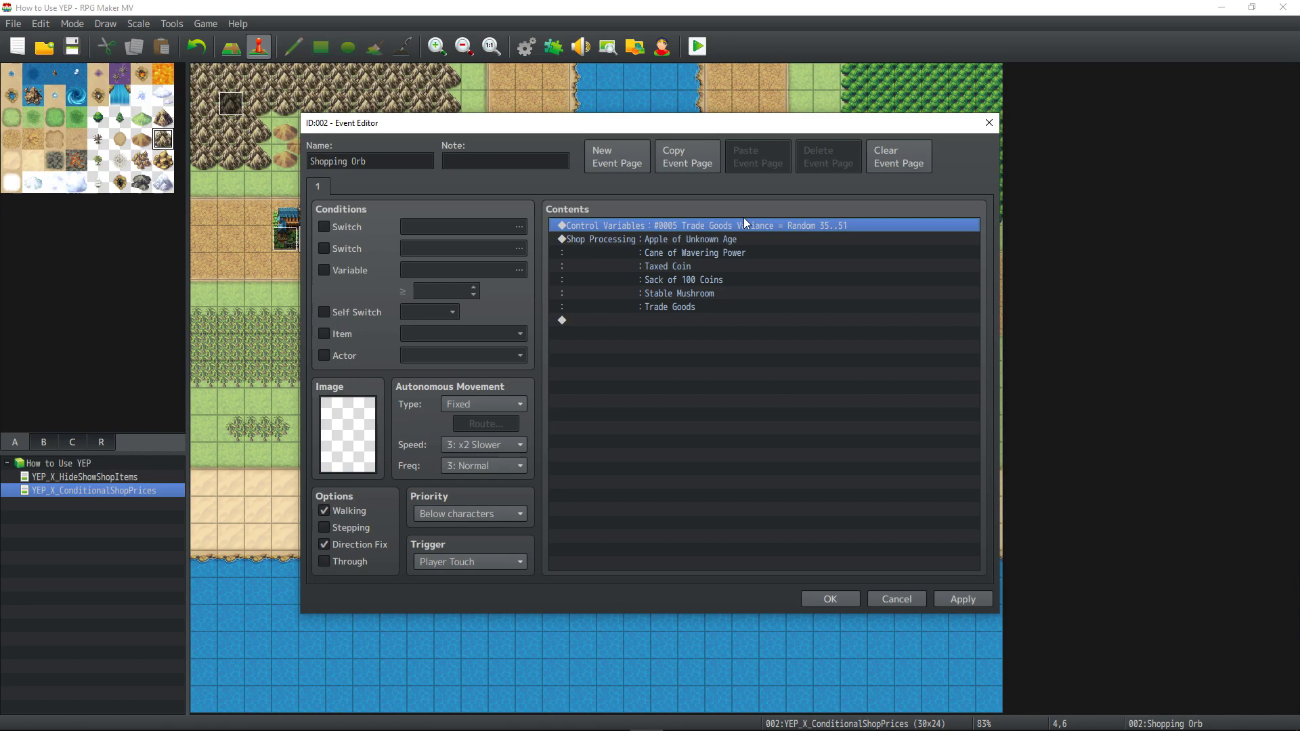
left_click(681, 307)
left_click(839, 599)
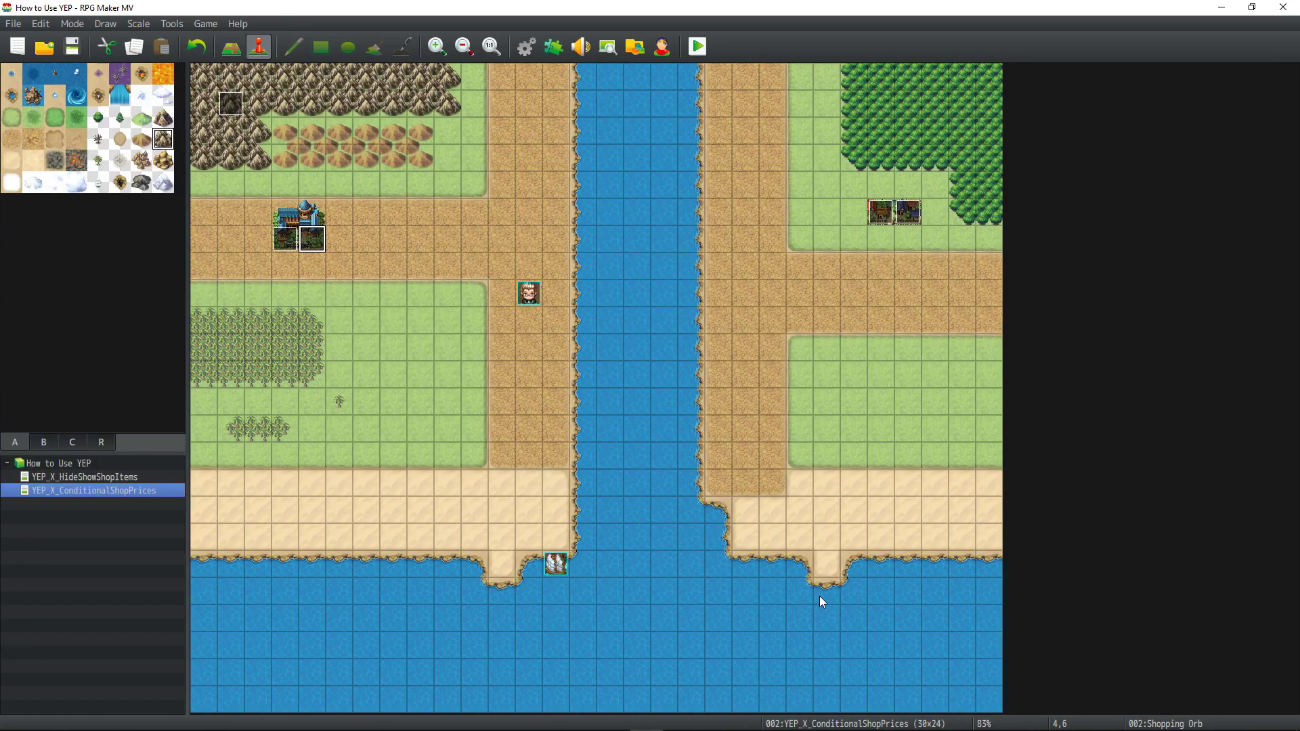
double_click(881, 212)
left_click(802, 225)
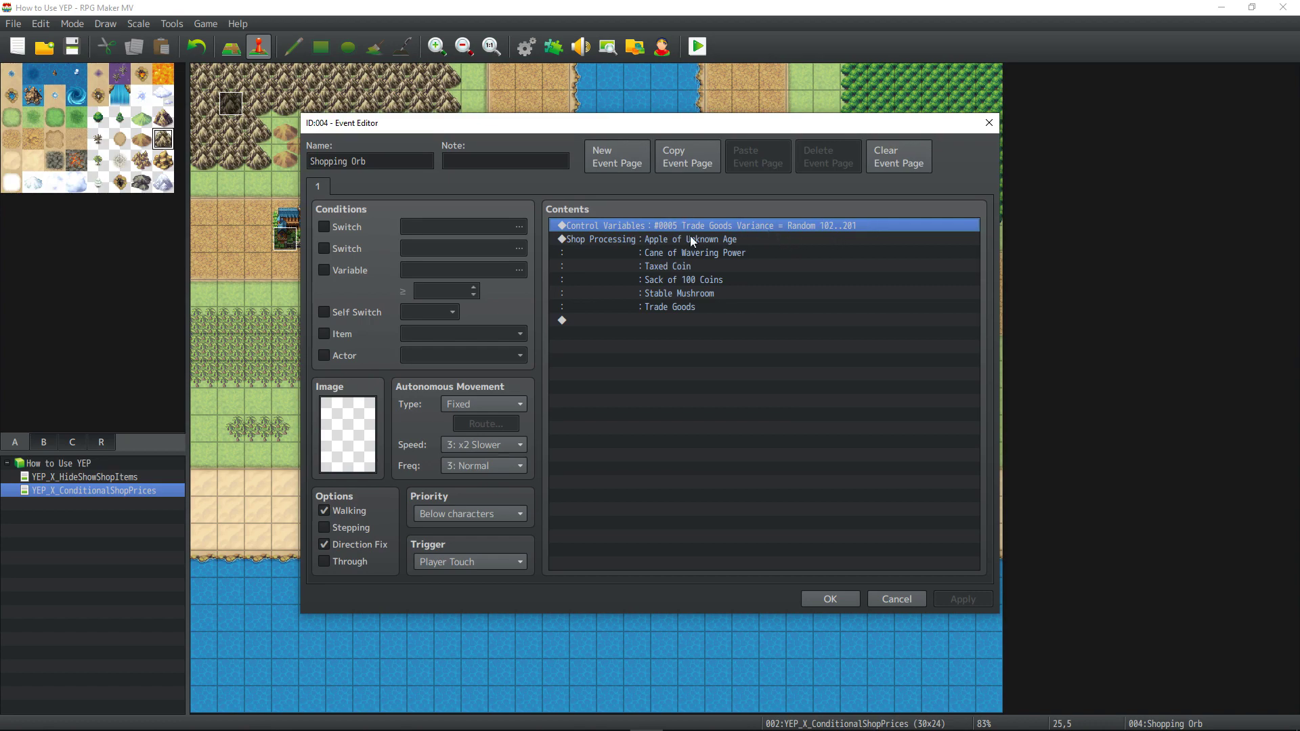
key("Insert")
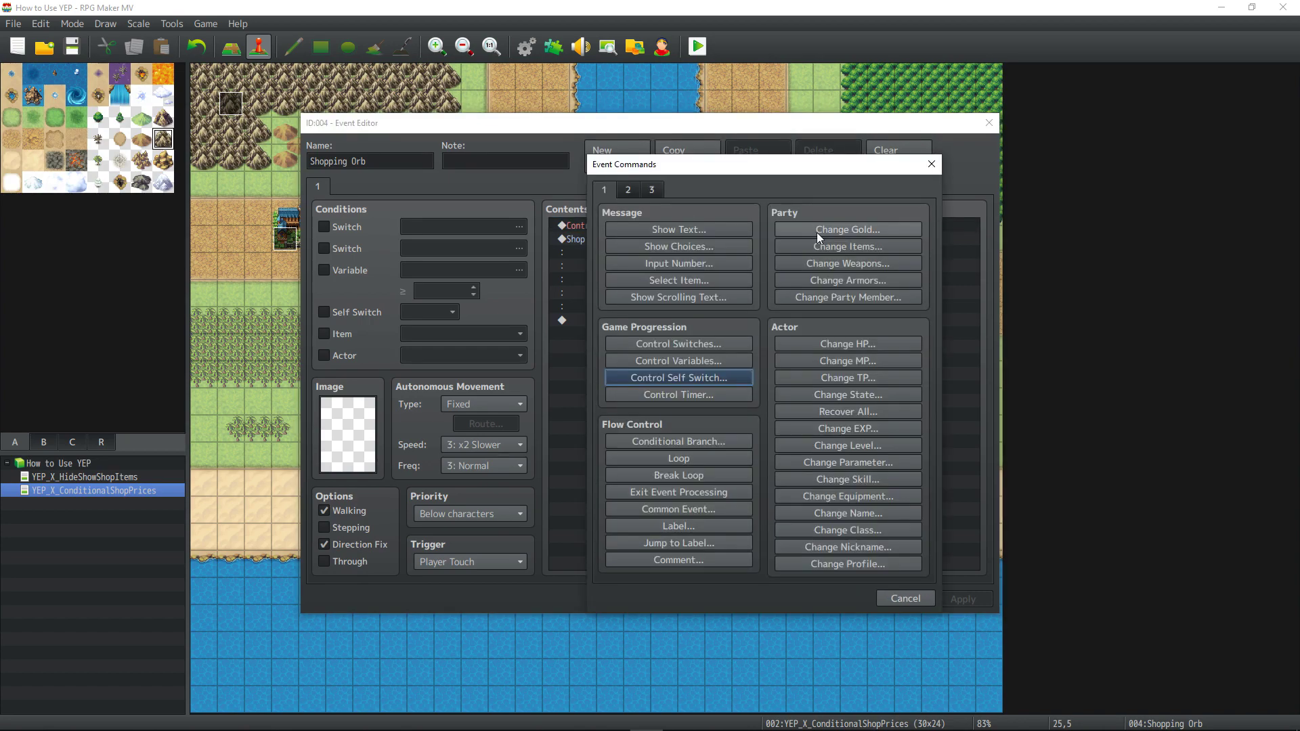
left_click(905, 598)
key("Return")
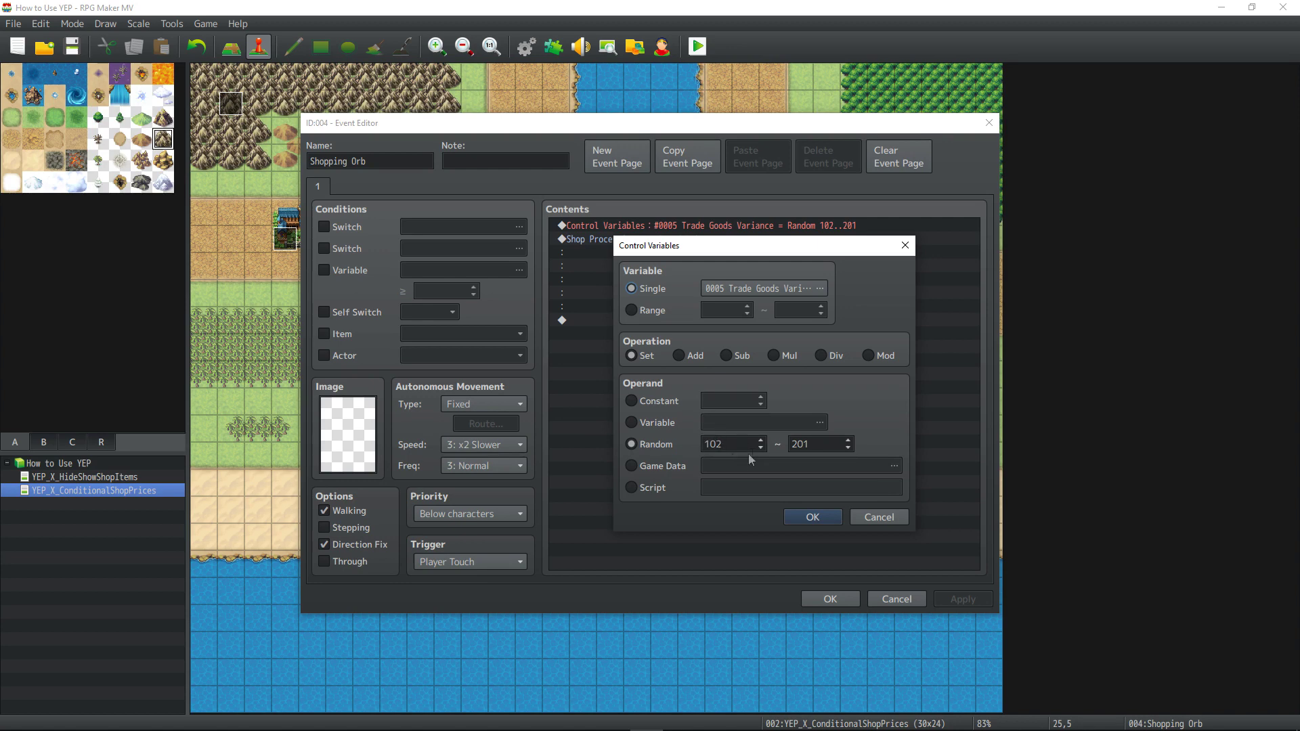
double_click(731, 443)
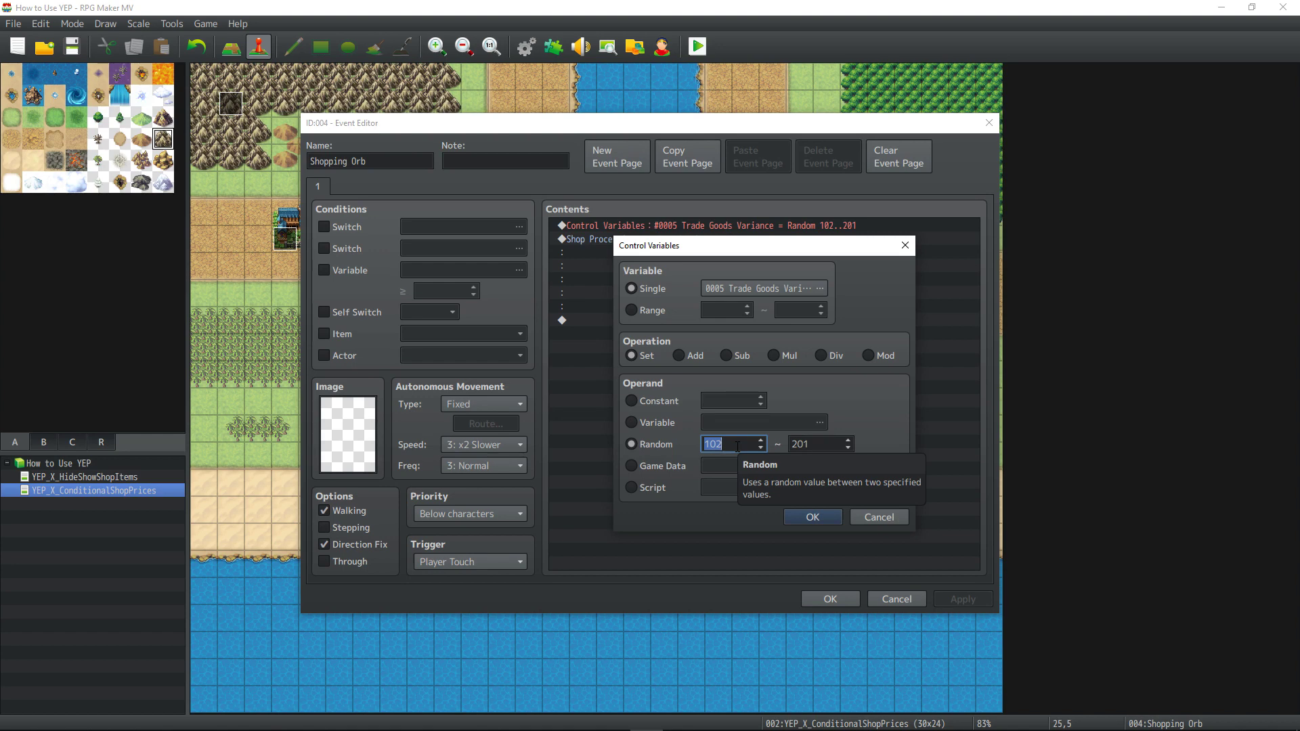
double_click(821, 443)
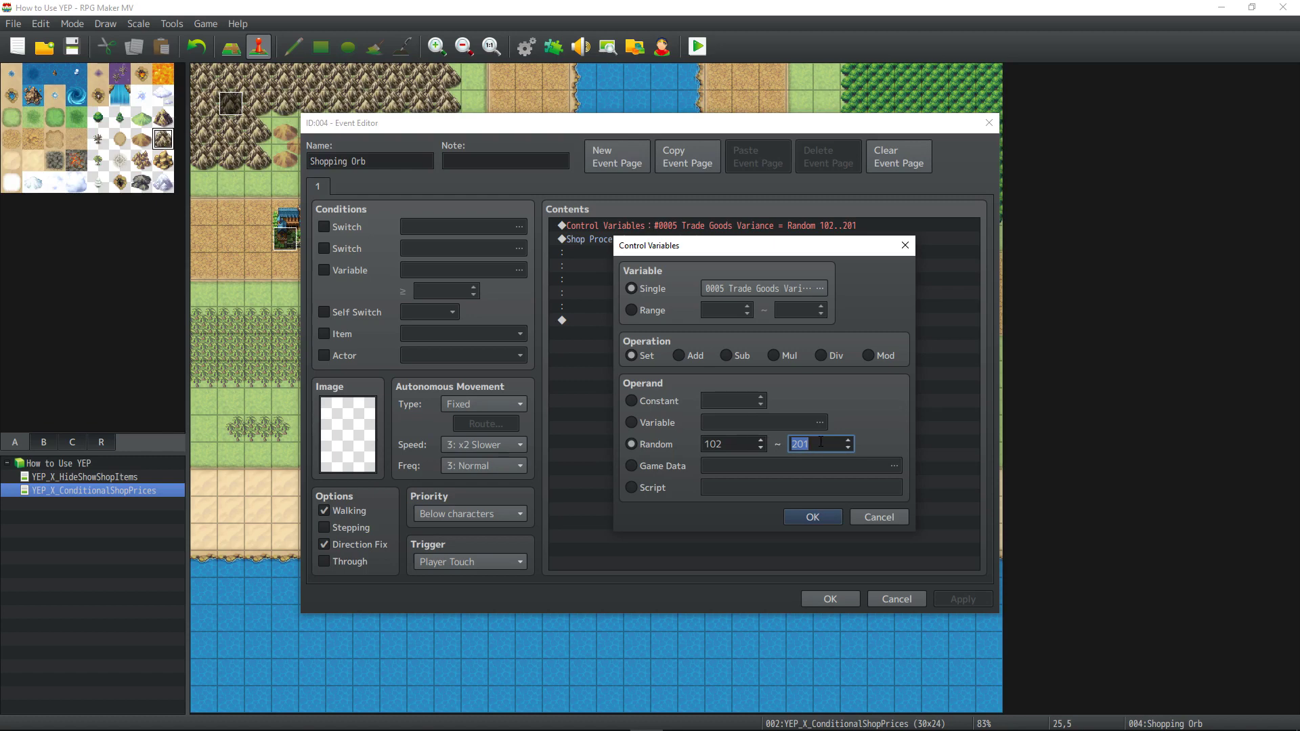
left_click(812, 517)
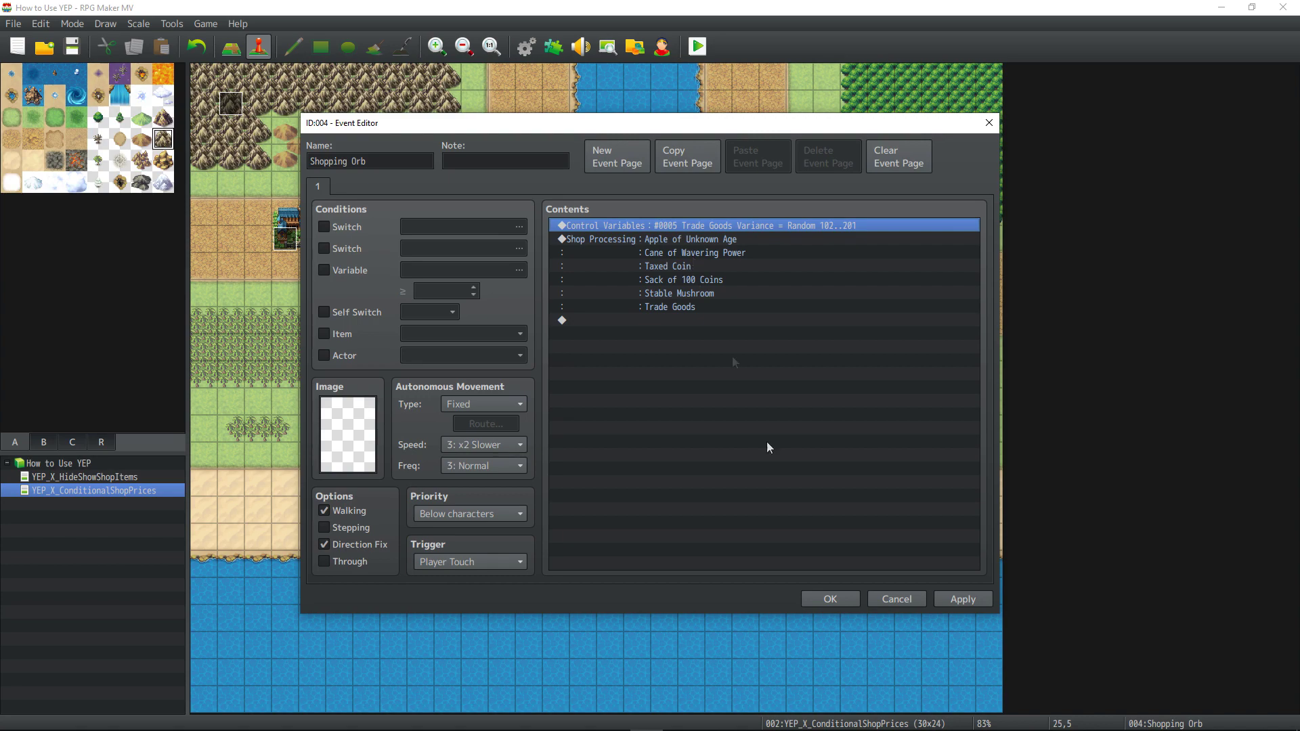
left_click(831, 598)
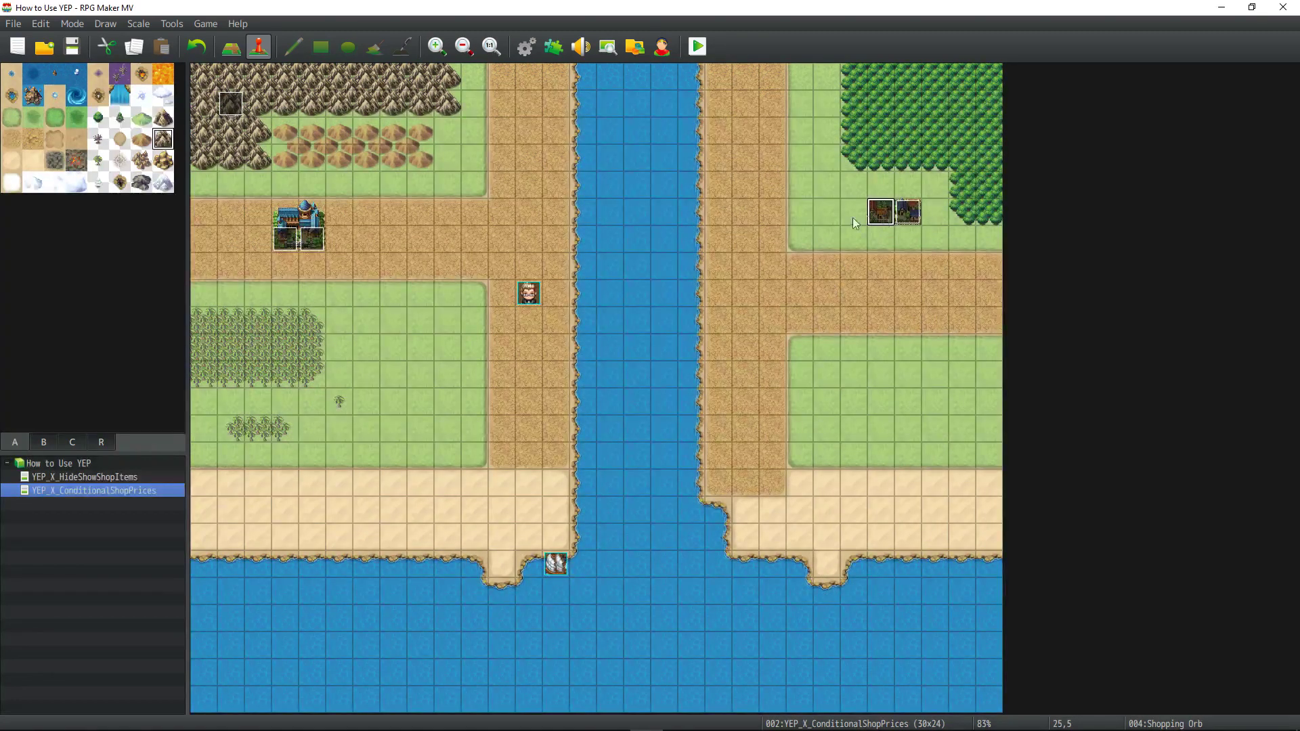
double_click(881, 215)
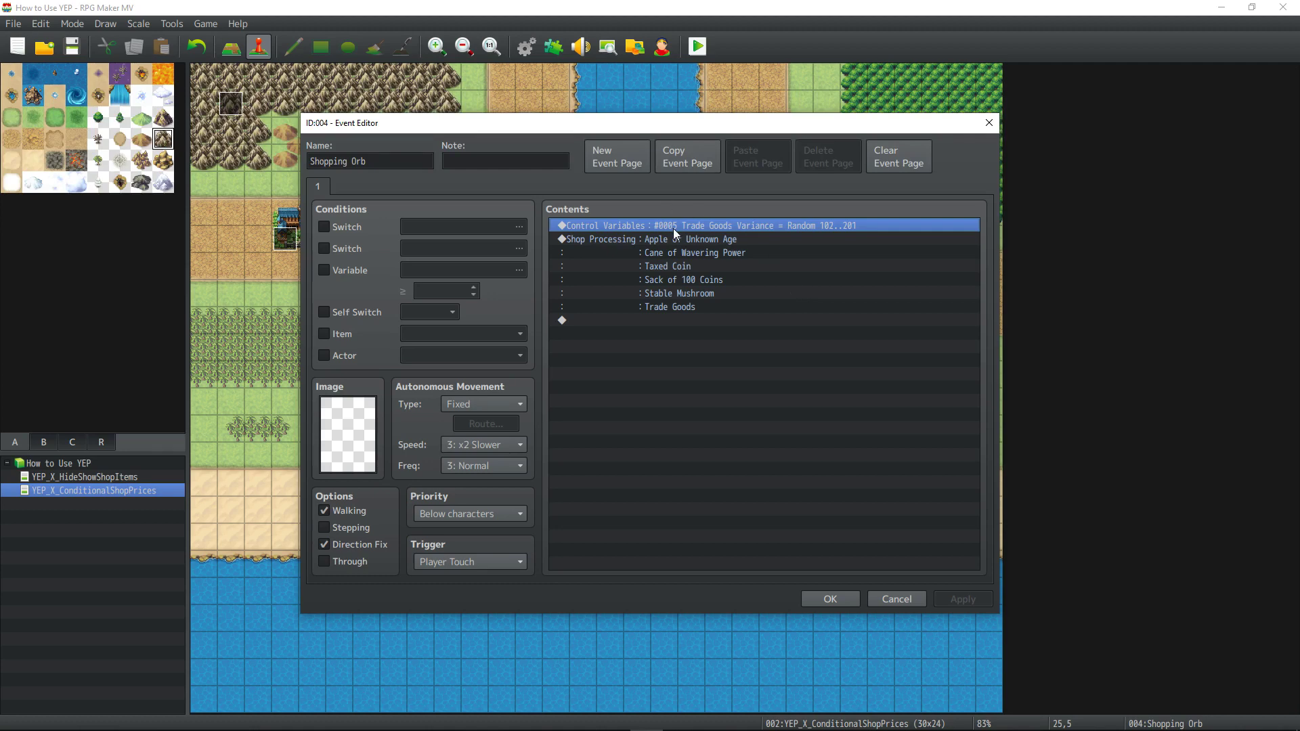
left_click(823, 600)
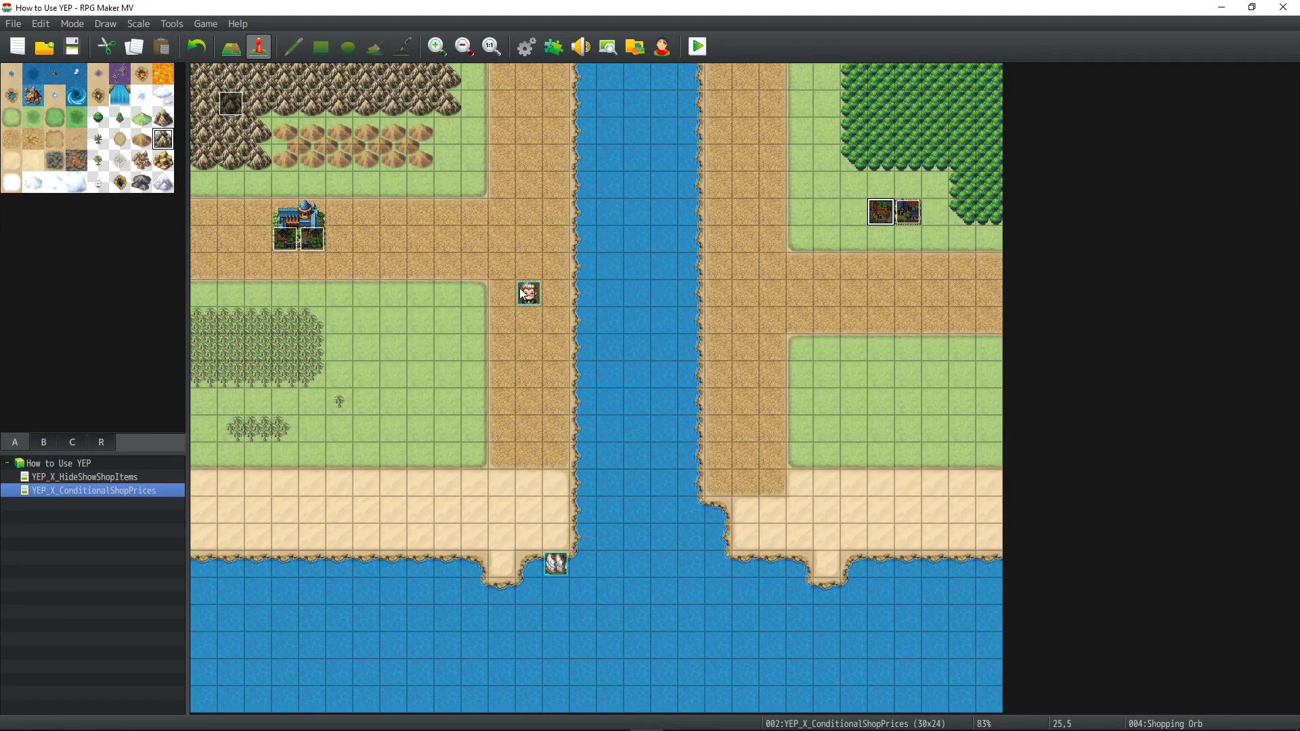
left_click(553, 47)
mouse_move(613, 728)
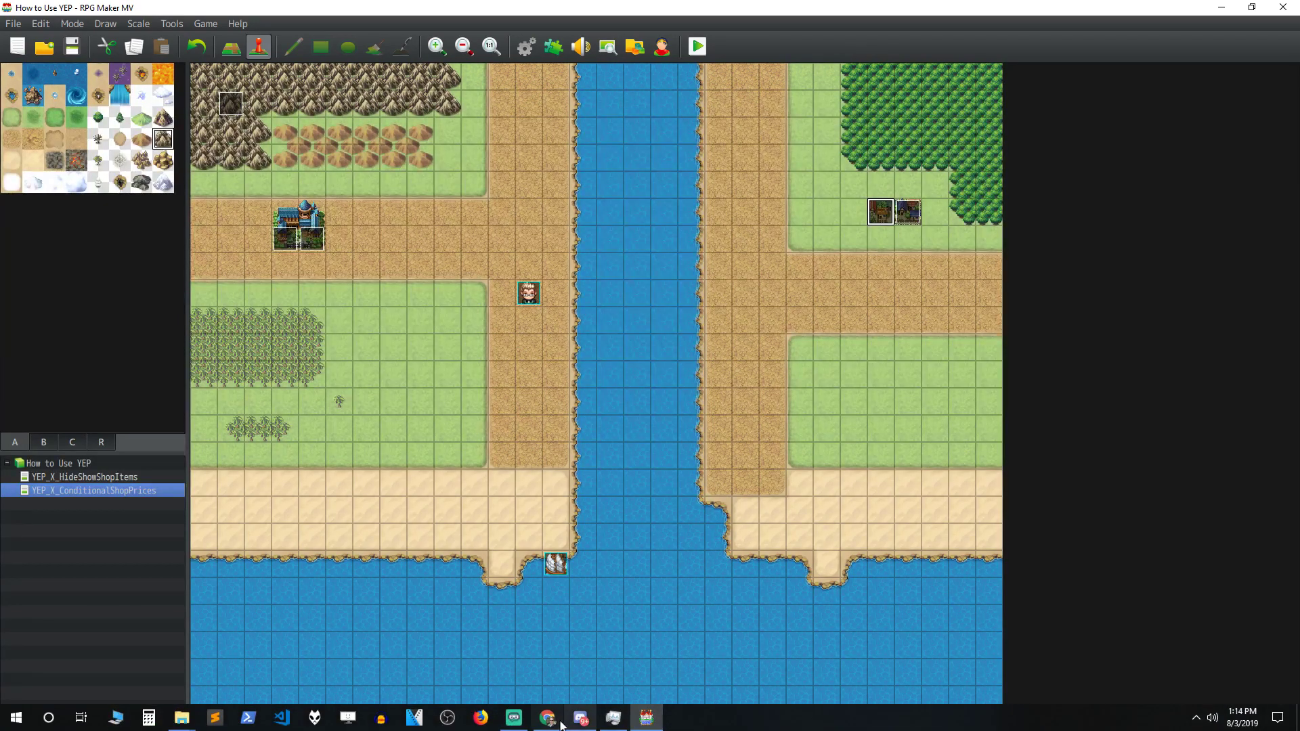